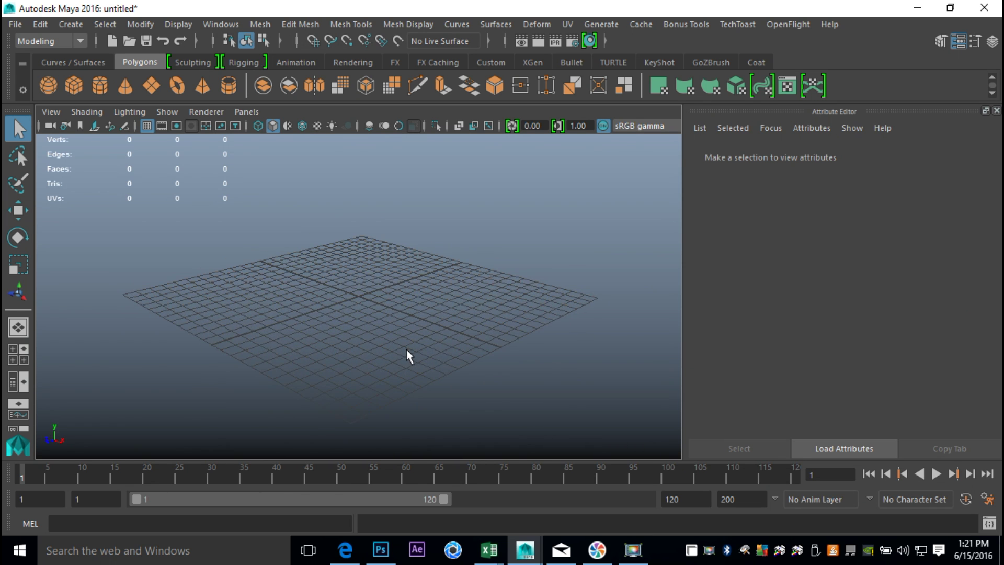
Create a polygon cylinder and set its Subdivisions Caps to 0 and Subdivisions Axis to 8.
{"action": "left_click", "coordinate": [98, 80]}
{"action": "scroll", "coordinate": [405, 319], "scroll_direction": "up", "scroll_amount": 3}
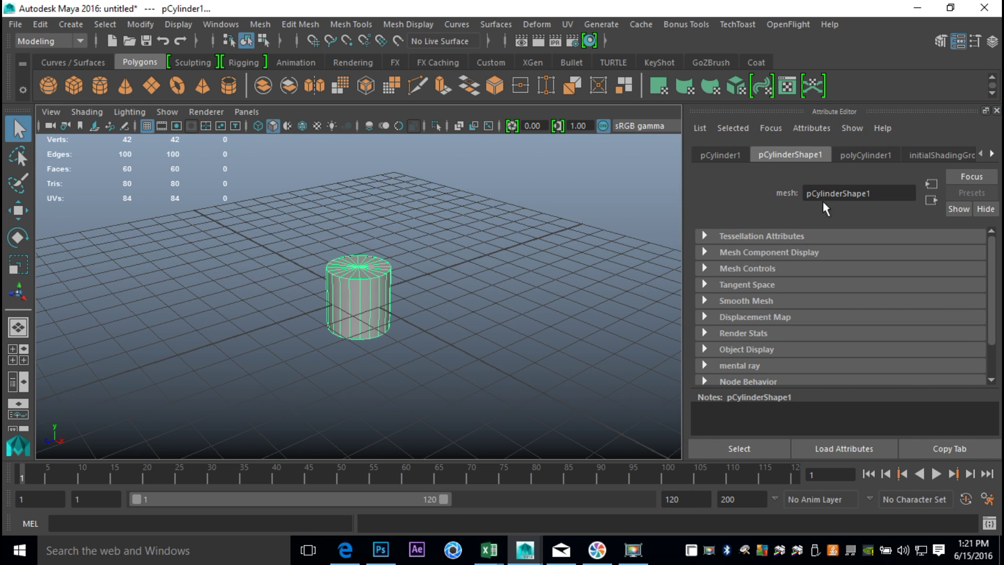
{"action": "left_click", "coordinate": [865, 155]}
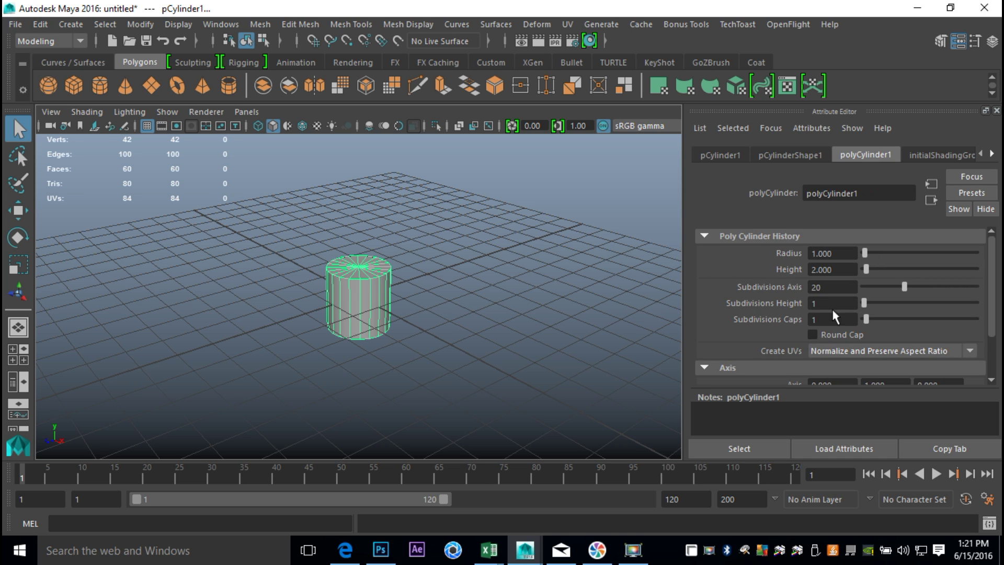
{"action": "type", "text": "0"}
{"action": "double_click", "coordinate": [837, 287]}
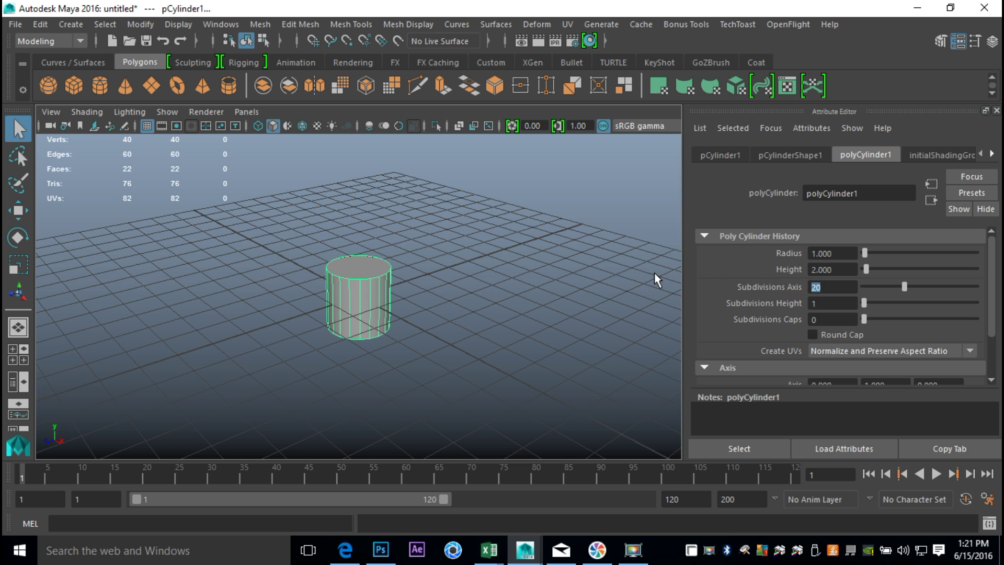
{"action": "key", "text": "Return"}
Extrude the cylinder's top face and scale it outward in all directions well beyond the stem.
{"action": "left_click_drag", "start_coordinate": [386, 388], "coordinate": [429, 312], "text": "alt"}
{"action": "right_click_drag", "start_coordinate": [345, 236], "coordinate": [354, 169]}
{"action": "left_click", "coordinate": [368, 246]}
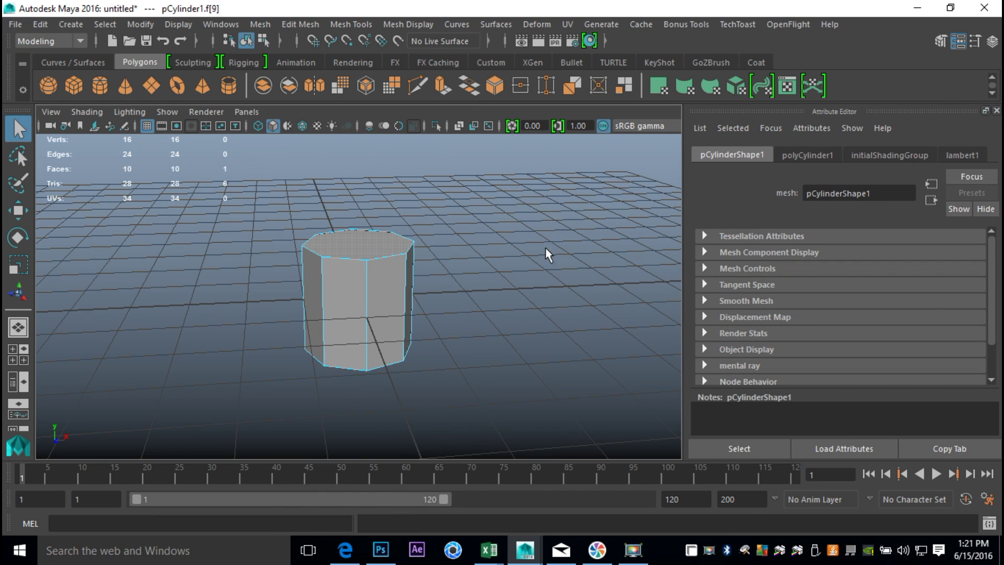
{"action": "left_click", "coordinate": [303, 24]}
{"action": "left_click", "coordinate": [332, 152]}
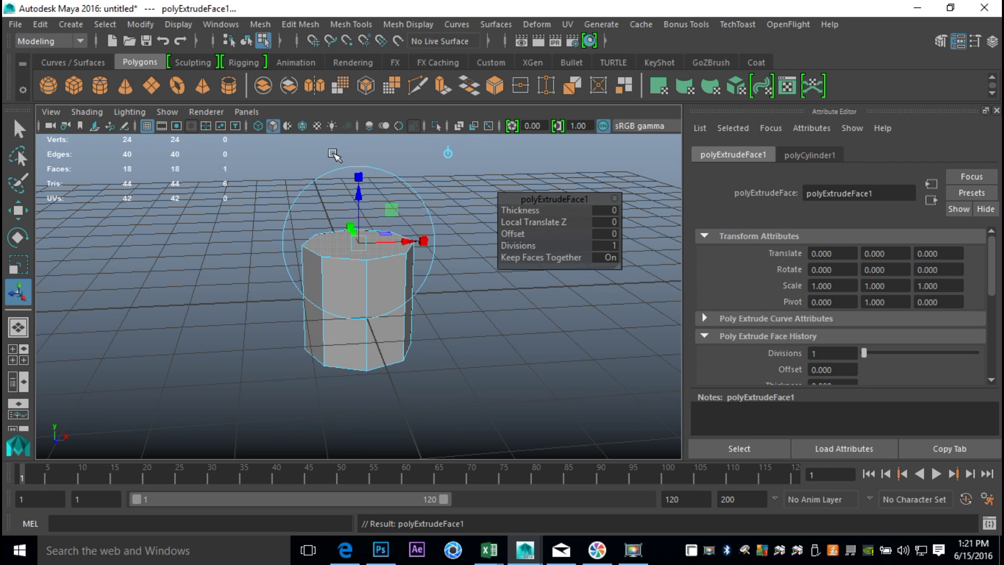
{"action": "left_click_drag", "start_coordinate": [358, 243], "coordinate": [449, 295]}
Raise the widened top face above the stem and tilt it sideways to form the flared underside of a mushroom cap.
{"action": "key", "text": "w"}
{"action": "left_click_drag", "start_coordinate": [385, 304], "coordinate": [504, 314]}
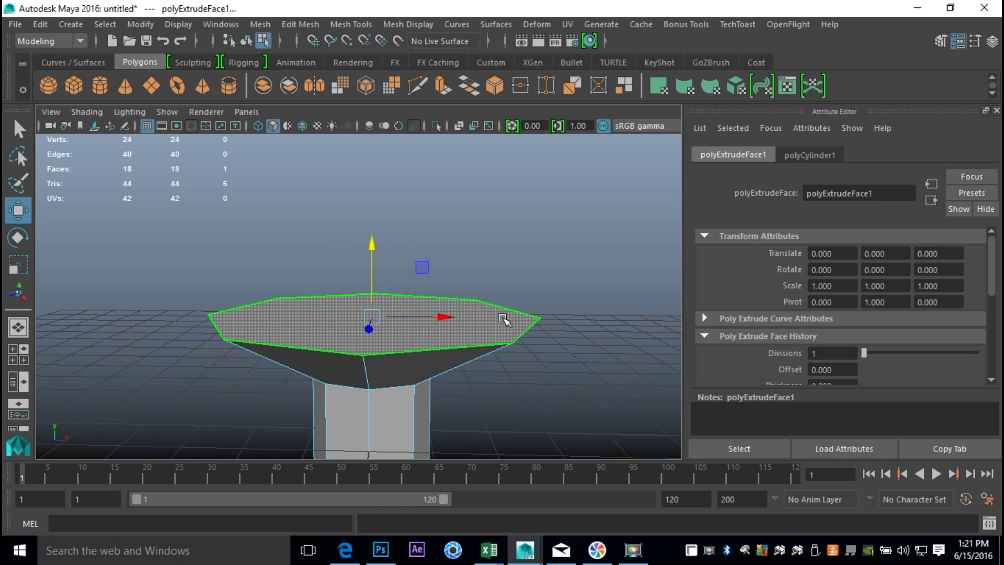
{"action": "key", "text": "e"}
{"action": "left_click_drag", "start_coordinate": [433, 289], "coordinate": [431, 274]}
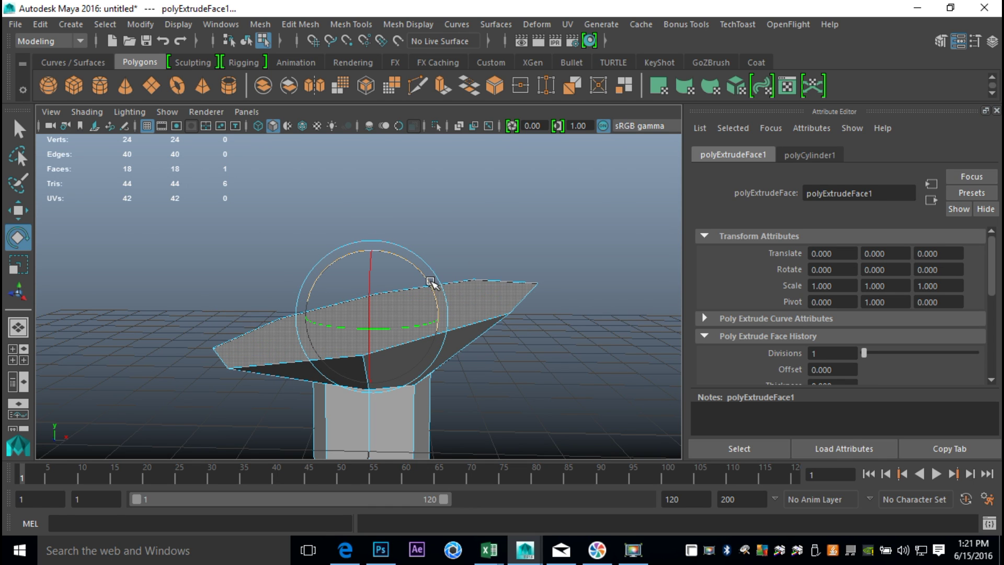
Extrude the tilted face, raise it, and scale it down to a small octagon to close the mushroom cap.
{"action": "key", "text": "ctrl+e"}
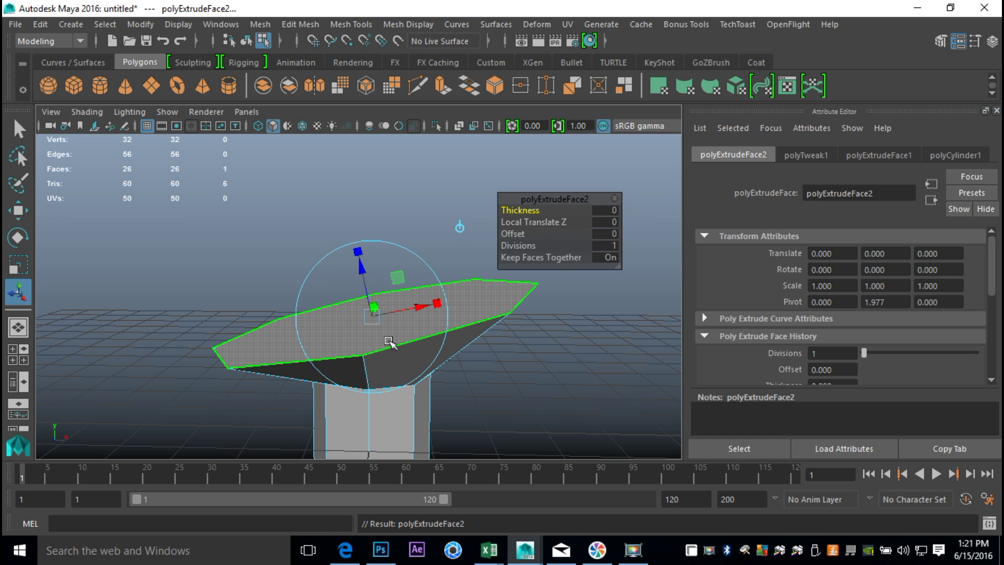
{"action": "key", "text": "w"}
{"action": "left_click_drag", "start_coordinate": [371, 244], "coordinate": [394, 156]}
{"action": "key", "text": "r"}
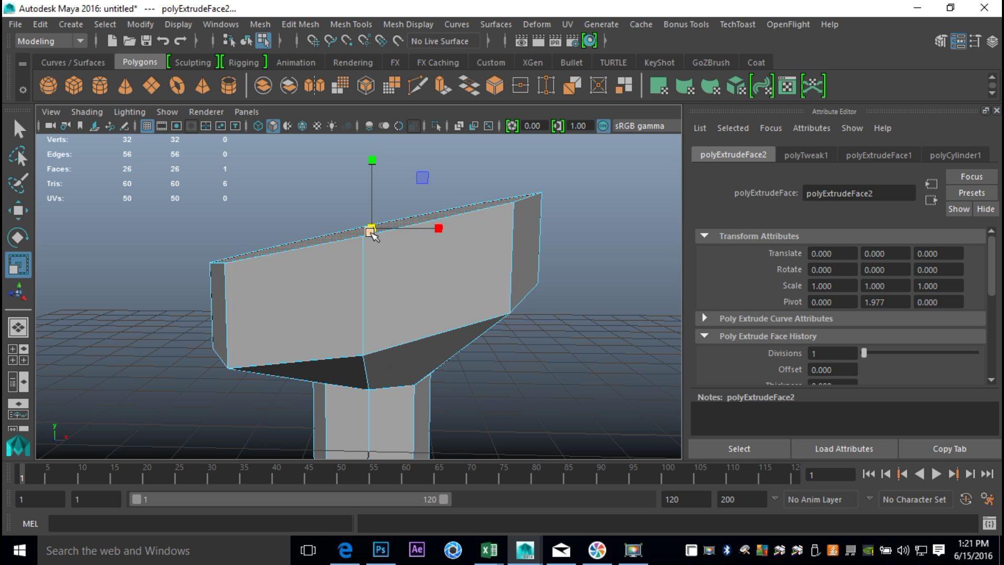
{"action": "left_click_drag", "start_coordinate": [420, 251], "coordinate": [213, 291], "text": "alt"}
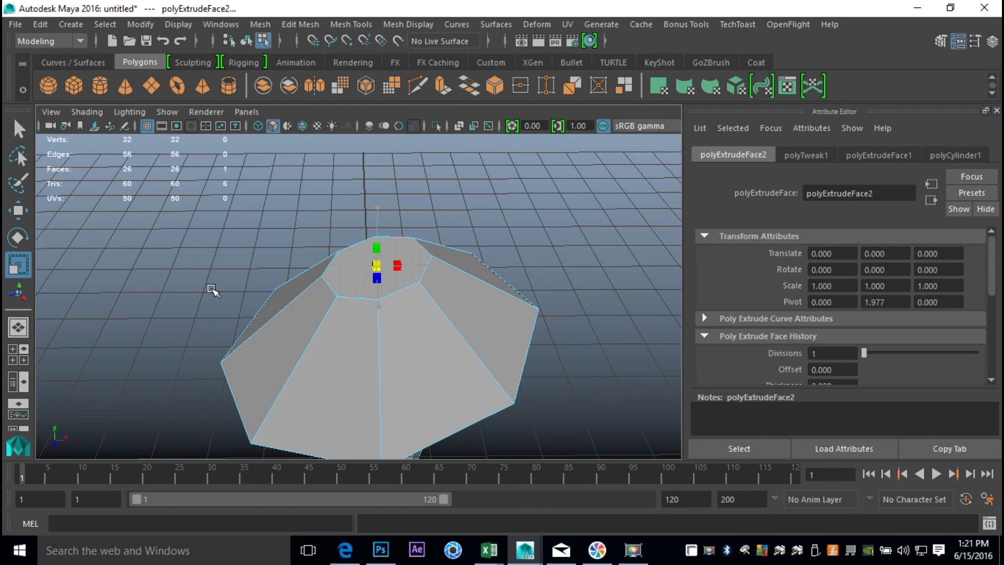
Select the edge loop where the stem meets the cap and rotate it to follow the cap's tilt.
{"action": "left_click_drag", "start_coordinate": [484, 410], "coordinate": [534, 360], "text": "alt"}
{"action": "right_click", "coordinate": [420, 330]}
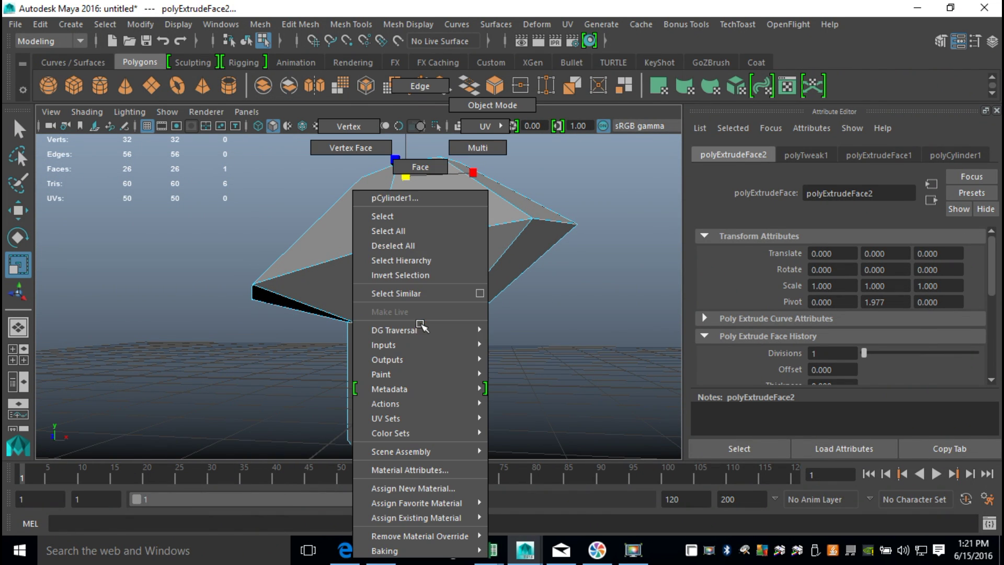
{"action": "right_click_drag", "start_coordinate": [419, 187], "coordinate": [422, 102]}
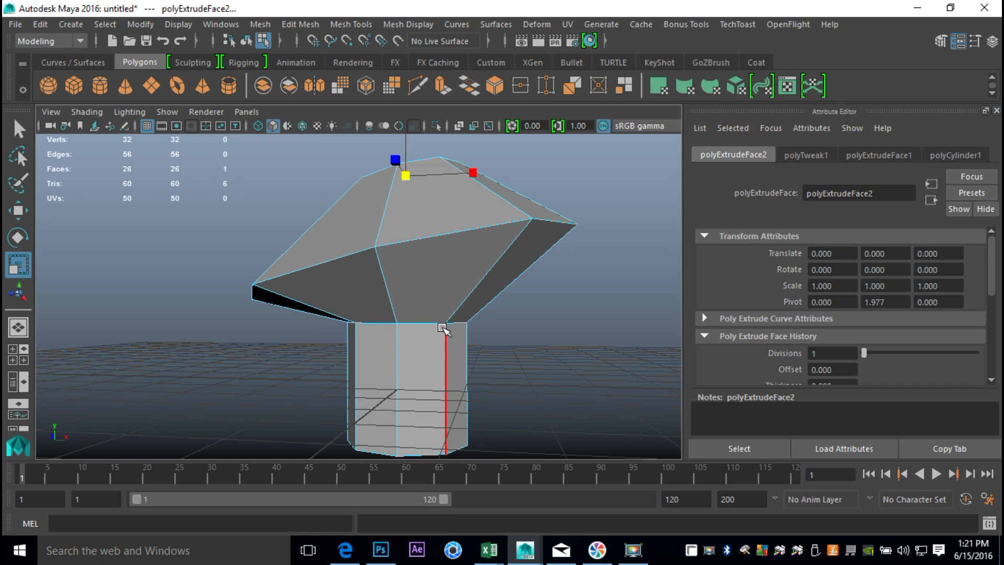
{"action": "double_click", "coordinate": [425, 317]}
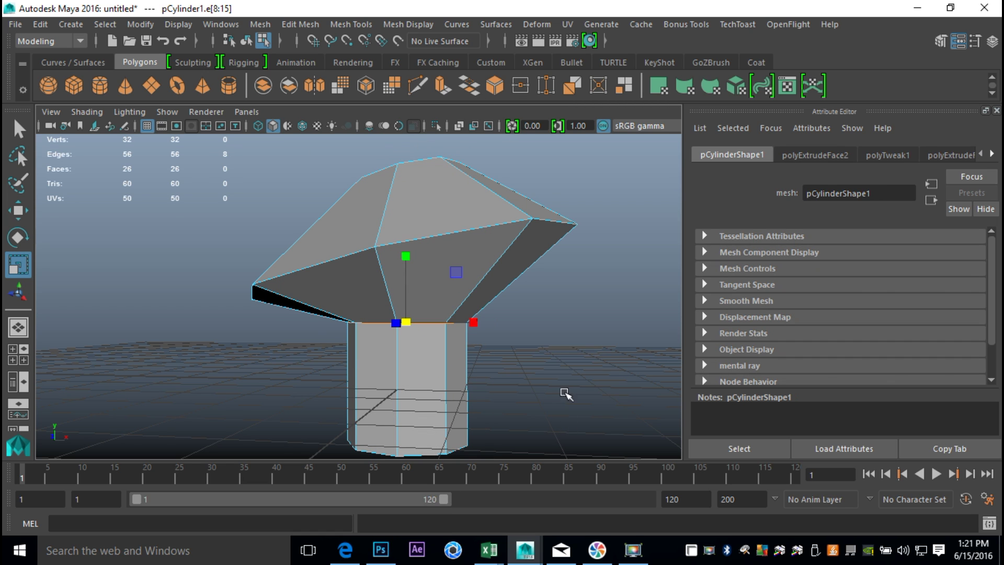
{"action": "key", "text": "e"}
{"action": "left_click_drag", "start_coordinate": [471, 302], "coordinate": [471, 285]}
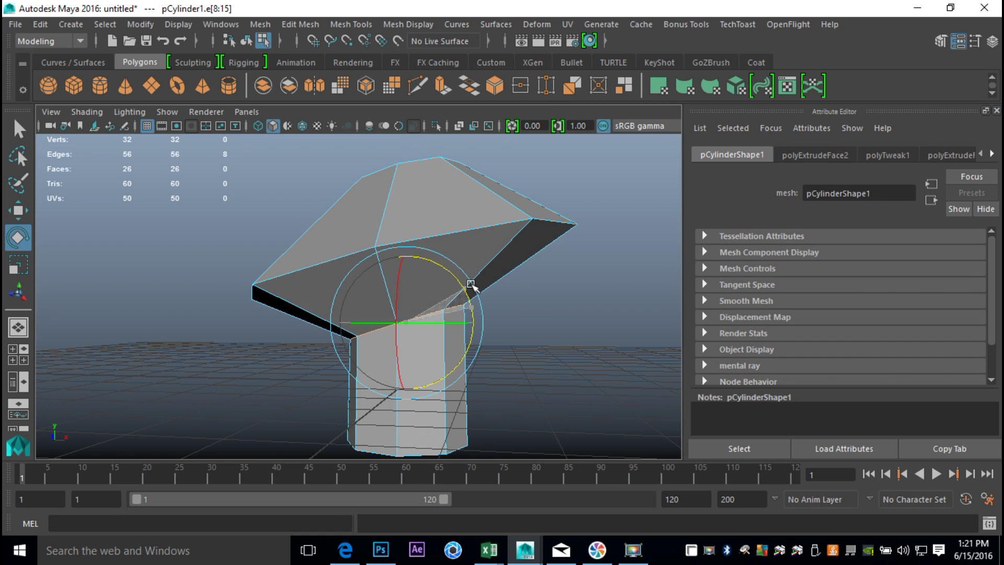
{"action": "left_click", "coordinate": [585, 332]}
Select the vertices at the stem's base, scale them outward and move them down to make a longer, flared stem.
{"action": "left_click_drag", "start_coordinate": [547, 349], "coordinate": [381, 328], "text": "alt"}
{"action": "right_click", "coordinate": [385, 327]}
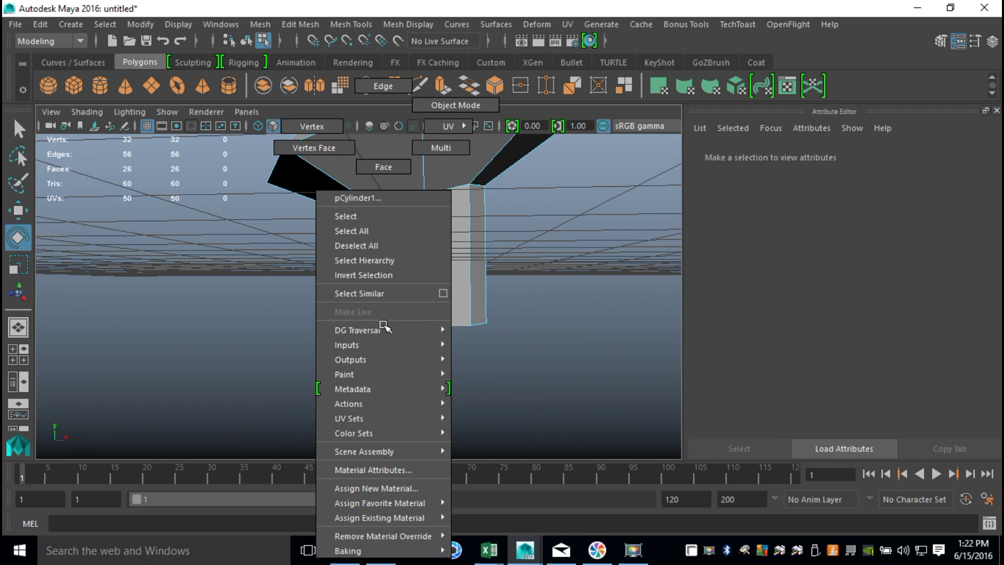
{"action": "left_click", "coordinate": [312, 126]}
{"action": "left_click_drag", "start_coordinate": [313, 307], "coordinate": [564, 416]}
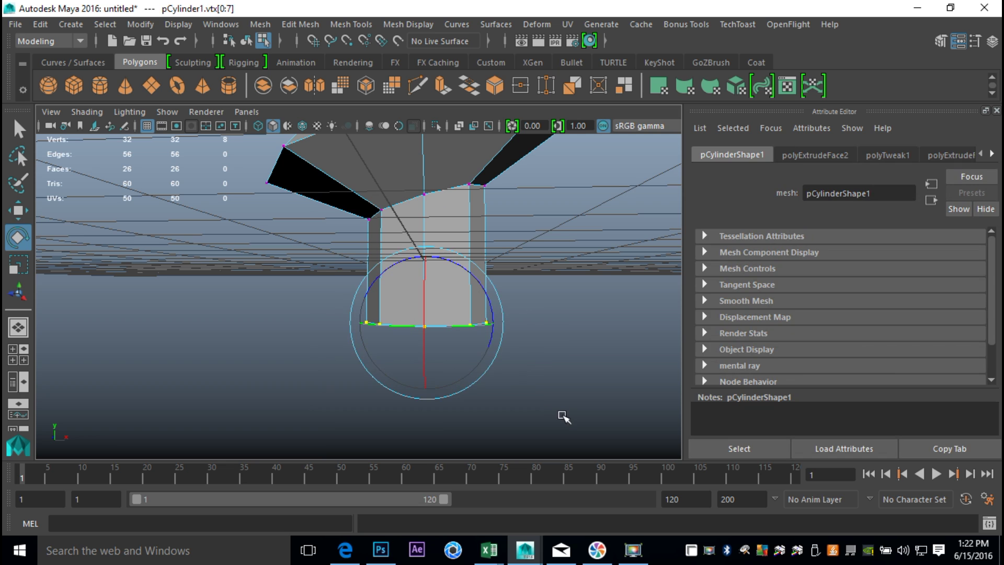
{"action": "key", "text": "r"}
{"action": "left_click_drag", "start_coordinate": [430, 324], "coordinate": [456, 330]}
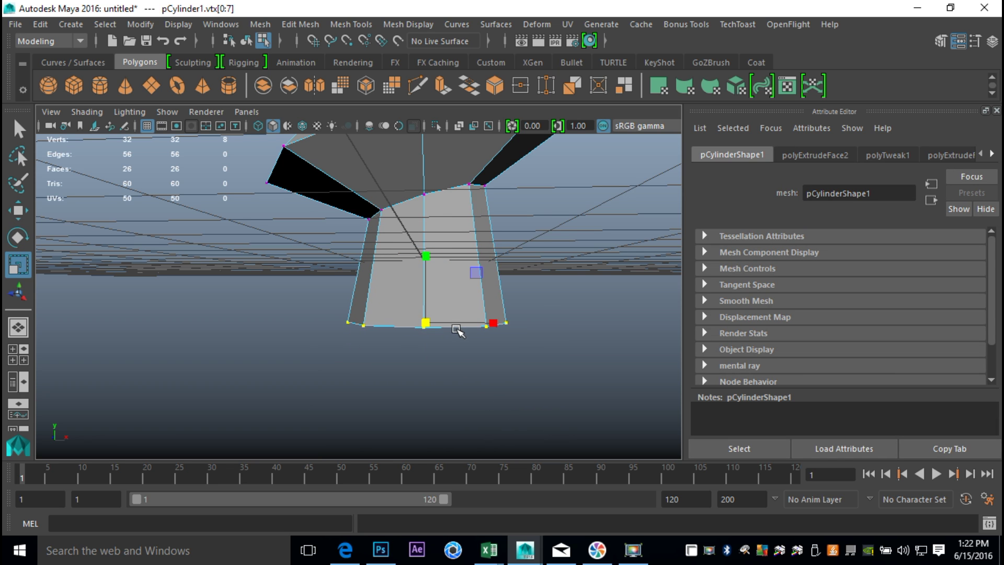
{"action": "key", "text": "w"}
{"action": "left_click_drag", "start_coordinate": [427, 253], "coordinate": [430, 324]}
{"action": "left_click", "coordinate": [551, 324]}
Select the whole mushroom as an object, open the UV Editor and apply an Automatic UV projection.
{"action": "scroll", "coordinate": [544, 327], "scroll_direction": "down", "scroll_amount": 5}
{"action": "left_click_drag", "start_coordinate": [541, 329], "coordinate": [491, 348], "text": "alt"}
{"action": "right_click_drag", "start_coordinate": [431, 240], "coordinate": [502, 105]}
{"action": "left_click", "coordinate": [411, 287]}
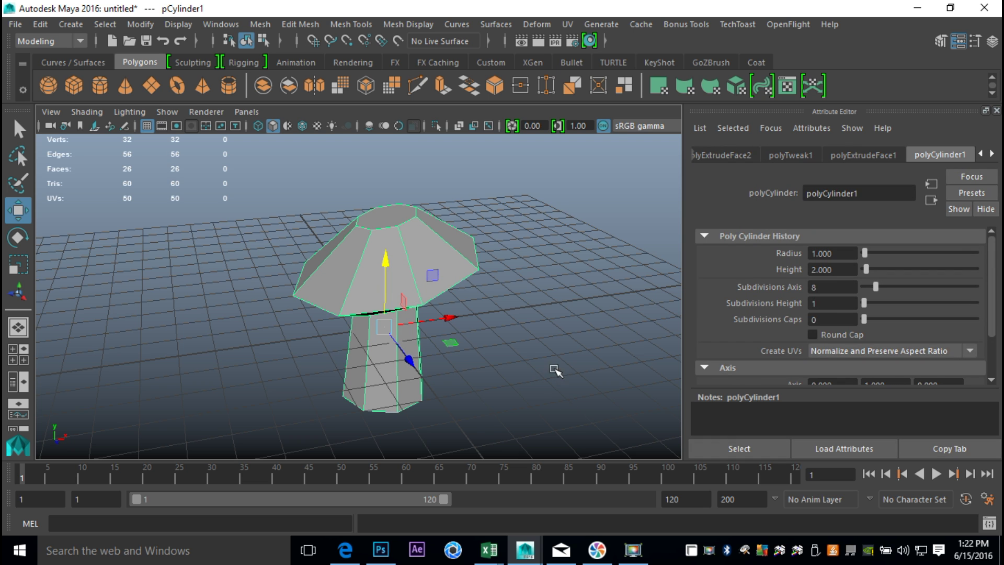
{"action": "left_click", "coordinate": [568, 25]}
{"action": "left_click", "coordinate": [630, 32]}
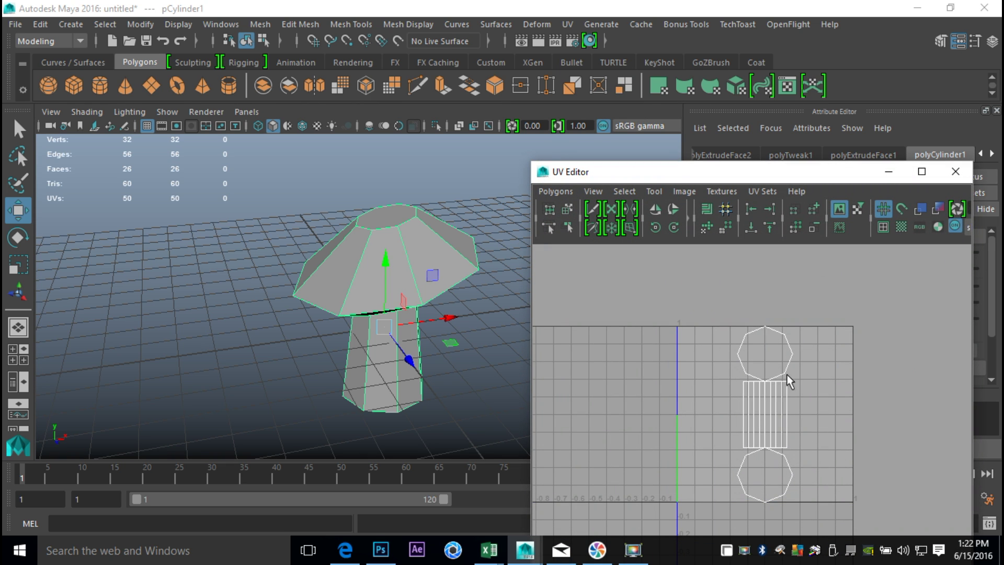
{"action": "left_click", "coordinate": [568, 26]}
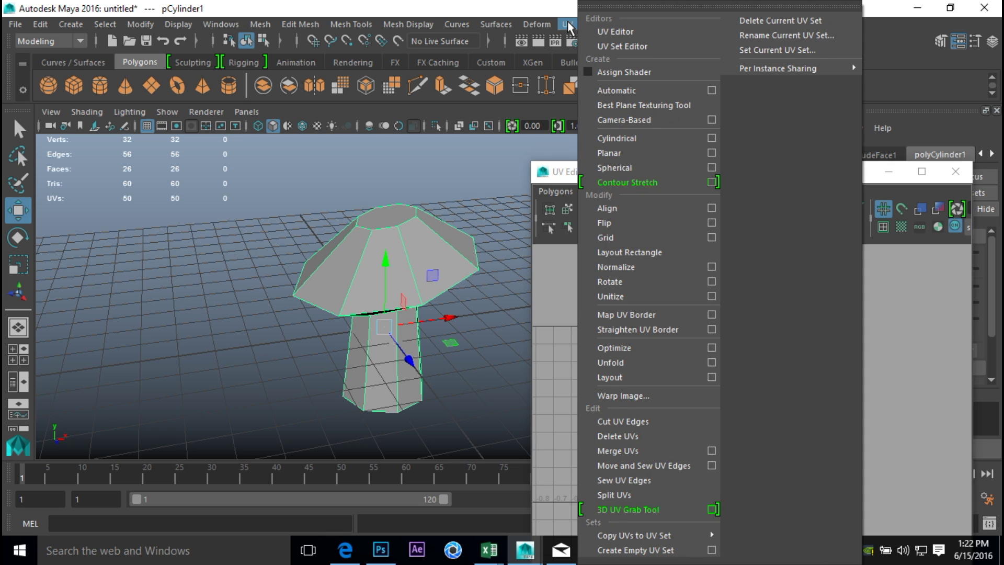
{"action": "left_click", "coordinate": [644, 90]}
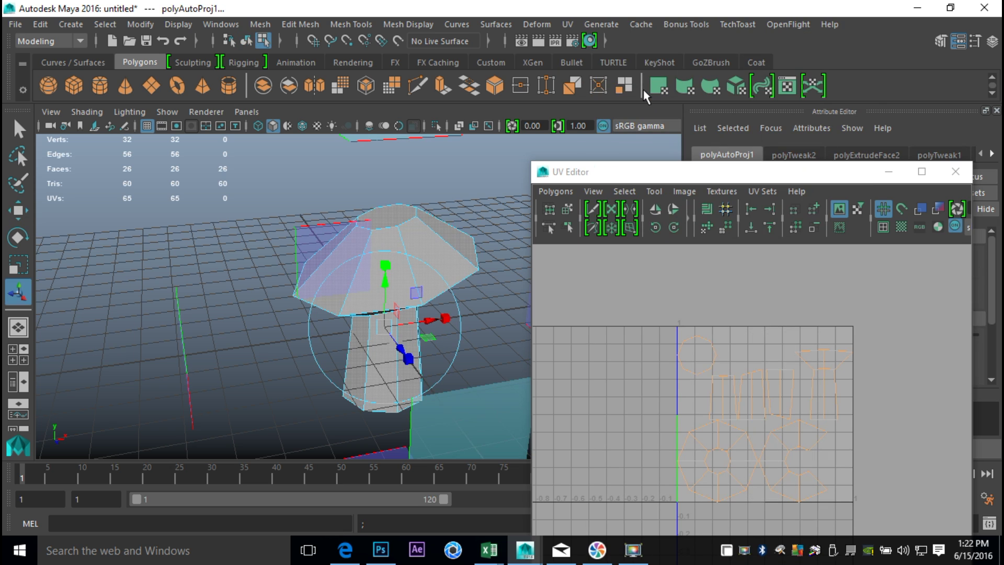
Switch the UV Editor to UV shell selection and select the two-face stem shell.
{"action": "scroll", "coordinate": [749, 462], "scroll_direction": "up", "scroll_amount": 3}
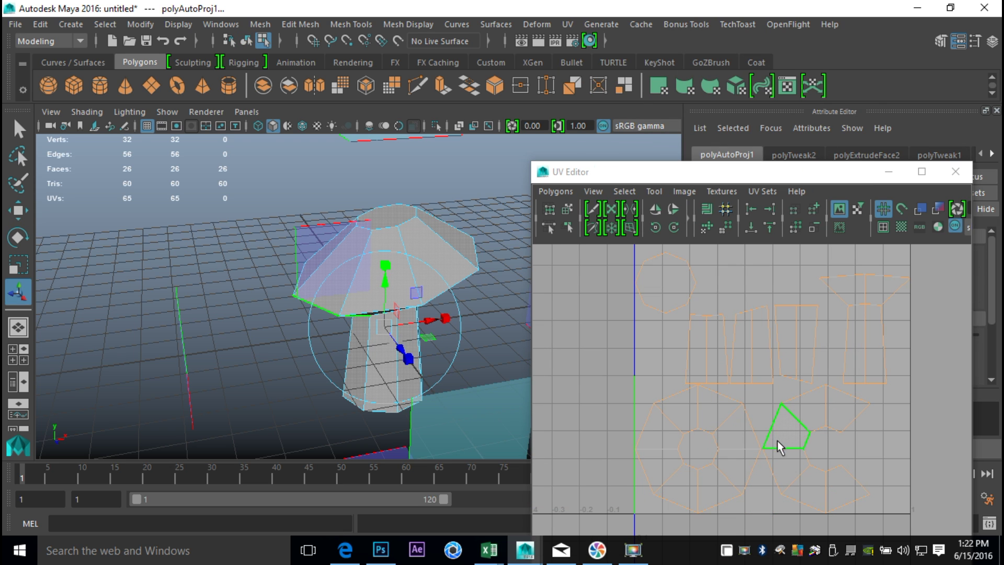
{"action": "middle_click_drag", "start_coordinate": [795, 390], "coordinate": [778, 410], "text": "alt"}
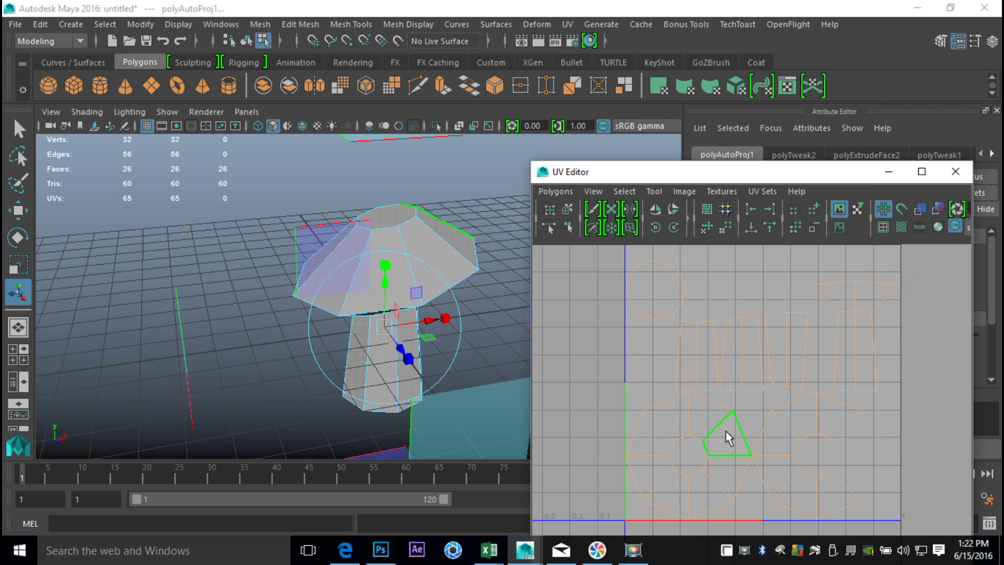
{"action": "right_click", "coordinate": [720, 438]}
{"action": "right_click_drag", "start_coordinate": [717, 435], "coordinate": [699, 450]}
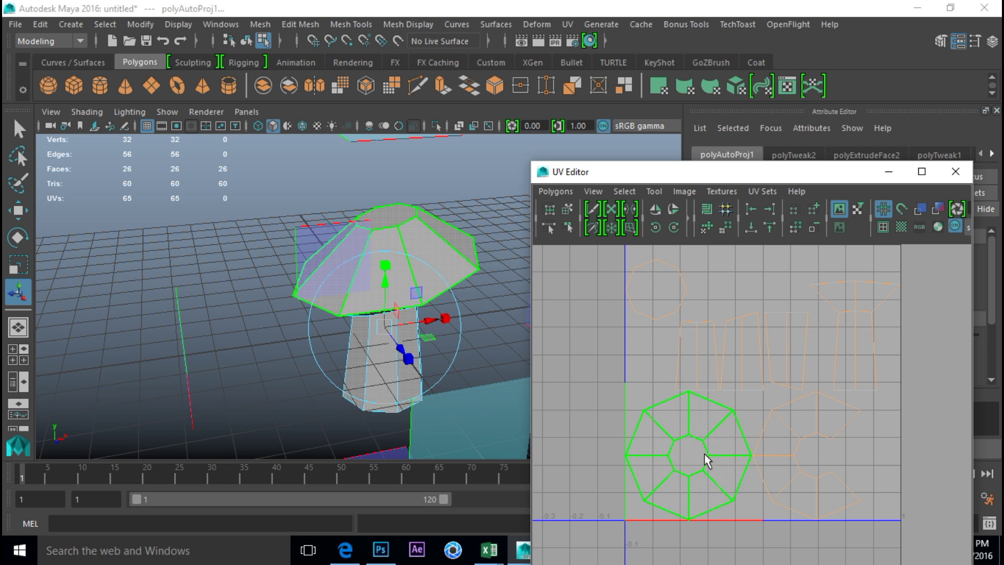
{"action": "left_click", "coordinate": [744, 366]}
{"action": "left_click", "coordinate": [788, 381]}
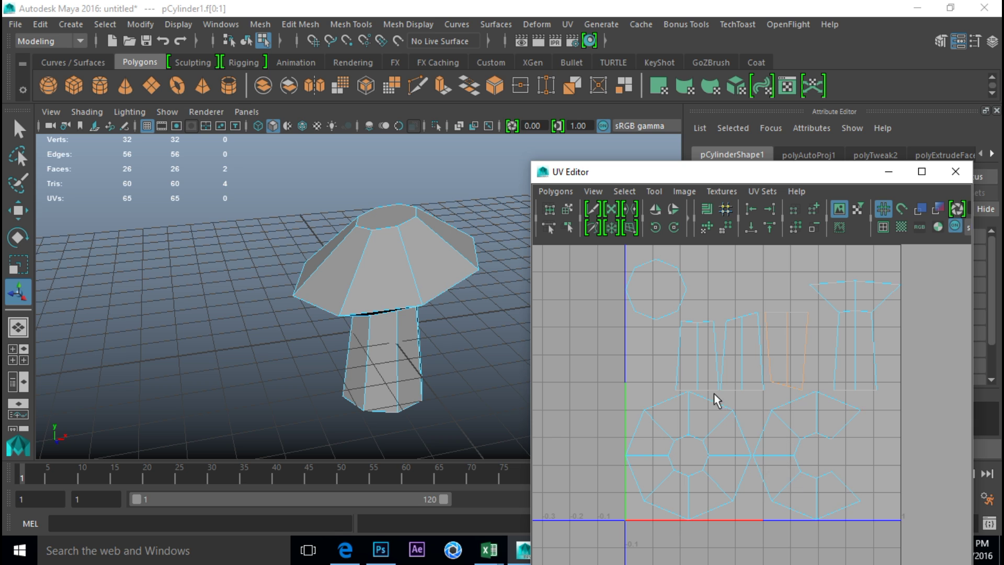
Hide the texture image, turn on UV distortion shading, and reposition the UV Editor window beside the mushroom.
{"action": "key", "text": "F9"}
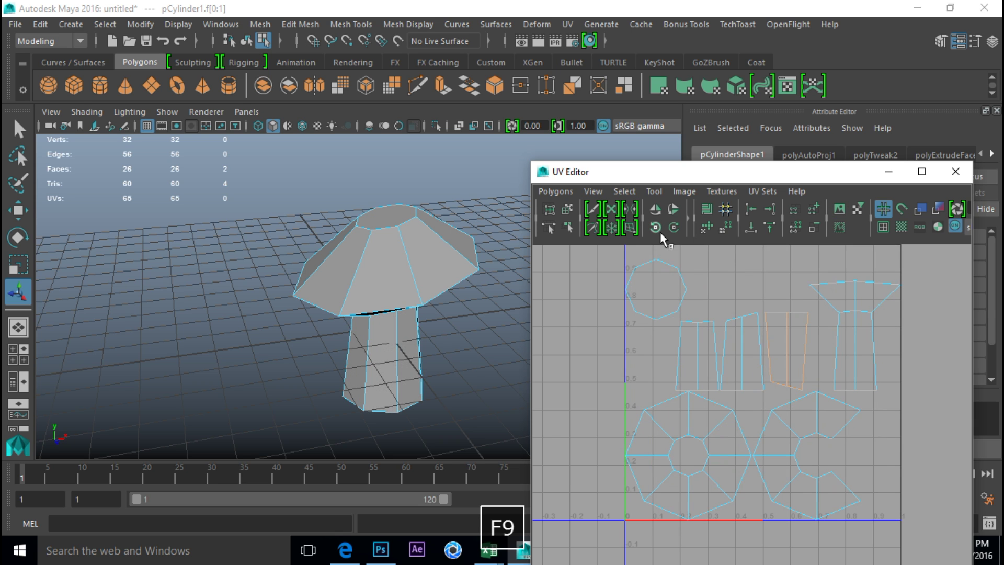
{"action": "left_click", "coordinate": [938, 210]}
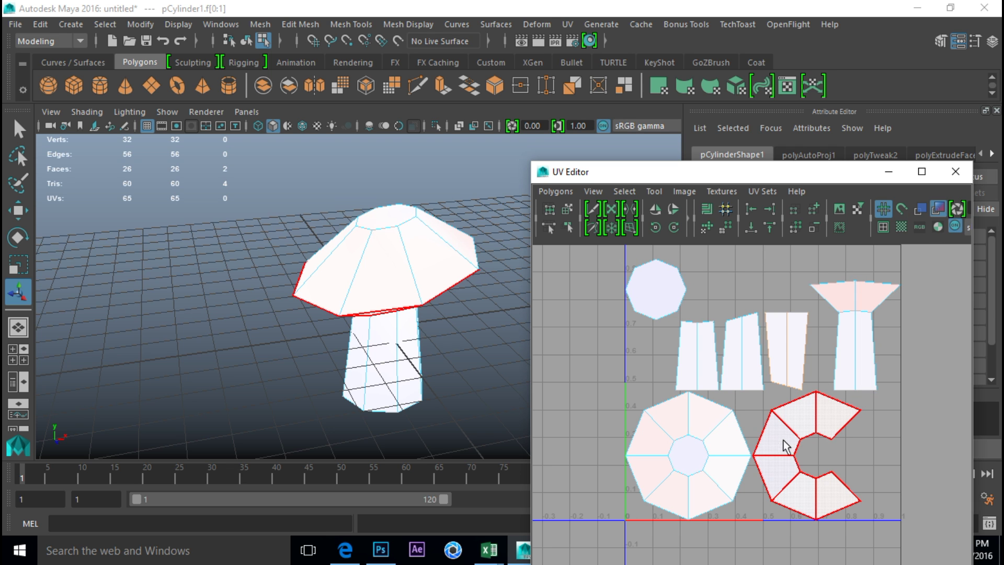
{"action": "left_click_drag", "start_coordinate": [336, 392], "coordinate": [345, 372], "text": "alt"}
{"action": "left_click_drag", "start_coordinate": [708, 177], "coordinate": [596, 102]}
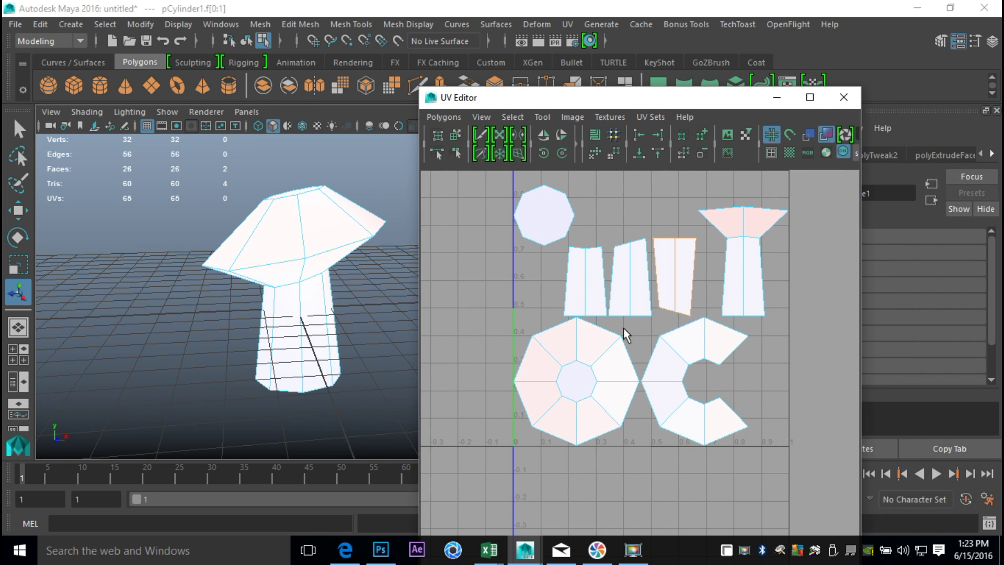
Select the edge loop where the stem meets the cap and cut the UVs along it.
{"action": "mouse_move", "coordinate": [340, 321]}
{"action": "left_mouse_down", "text": "alt"}
{"action": "mouse_move", "coordinate": [341, 335]}
{"action": "mouse_move", "coordinate": [343, 307]}
{"action": "mouse_move", "coordinate": [349, 363]}
{"action": "mouse_move", "coordinate": [362, 328]}
{"action": "mouse_move", "coordinate": [336, 329]}
{"action": "mouse_move", "coordinate": [355, 341]}
{"action": "mouse_move", "coordinate": [336, 332]}
{"action": "left_mouse_up", "text": "alt"}
{"action": "scroll", "coordinate": [325, 327], "scroll_direction": "up", "scroll_amount": 2}
{"action": "left_click", "coordinate": [314, 323]}
{"action": "left_click", "coordinate": [258, 307]}
{"action": "left_click", "coordinate": [259, 314]}
{"action": "right_click_drag", "start_coordinate": [257, 126], "coordinate": [257, 87]}
{"action": "left_click", "coordinate": [272, 302]}
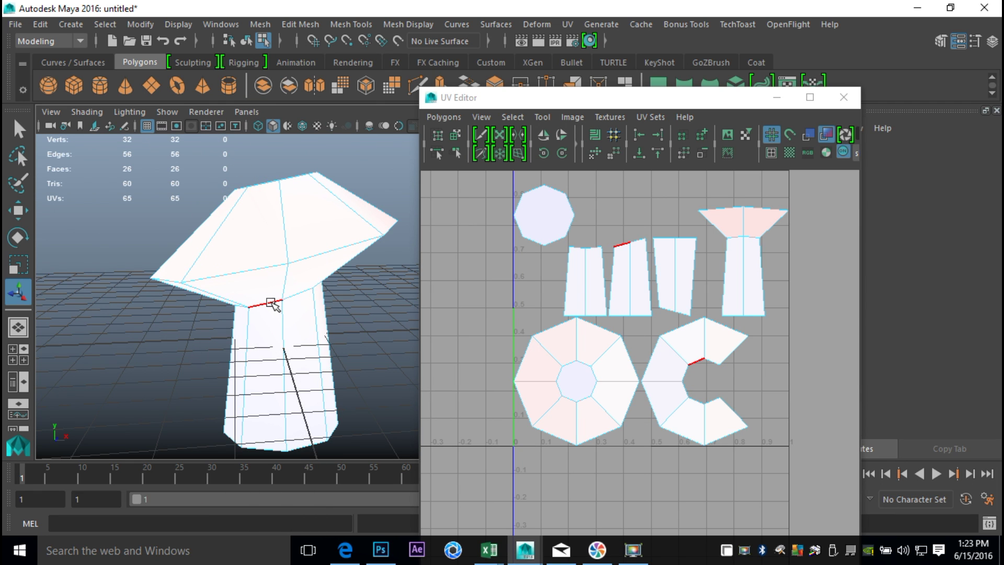
{"action": "double_click", "coordinate": [271, 304]}
{"action": "left_click_drag", "start_coordinate": [288, 327], "coordinate": [391, 343], "text": "alt"}
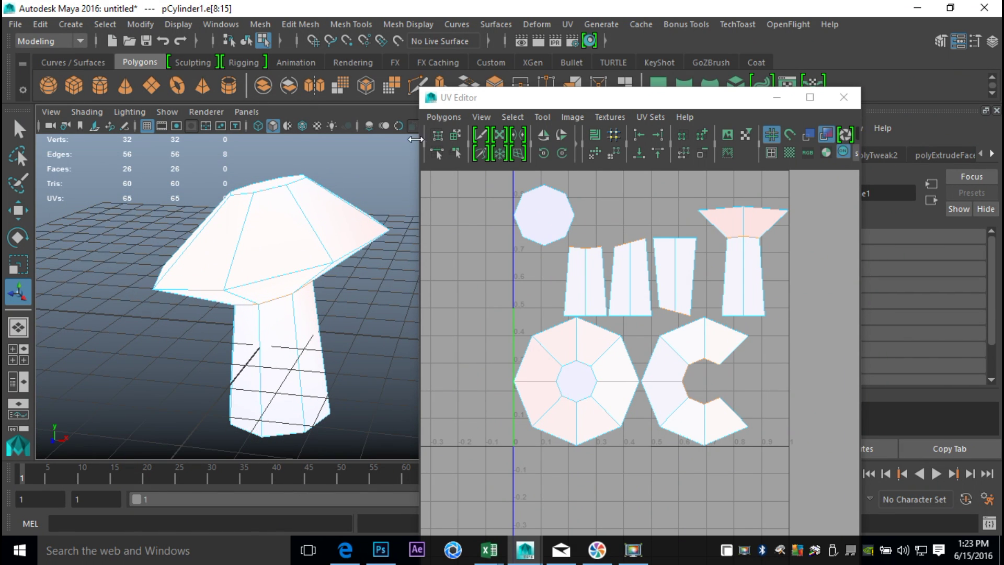
{"action": "left_click", "coordinate": [461, 114]}
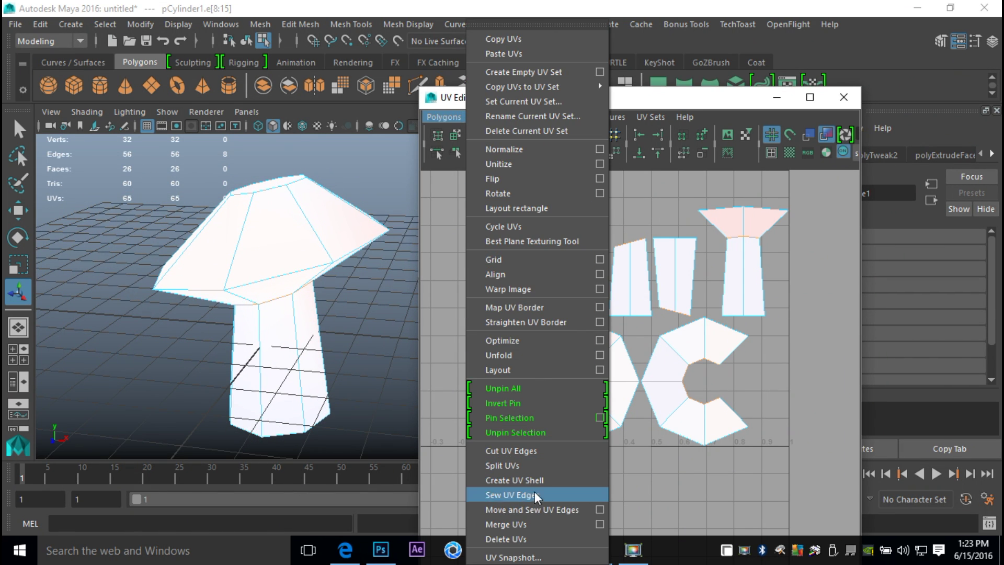
{"action": "left_click", "coordinate": [545, 450]}
Move the octagonal cap-top UV shell and the C-shaped cap-underside shell down, clear of the stem shells.
{"action": "key", "text": "w"}
{"action": "right_click_drag", "start_coordinate": [614, 385], "coordinate": [554, 366]}
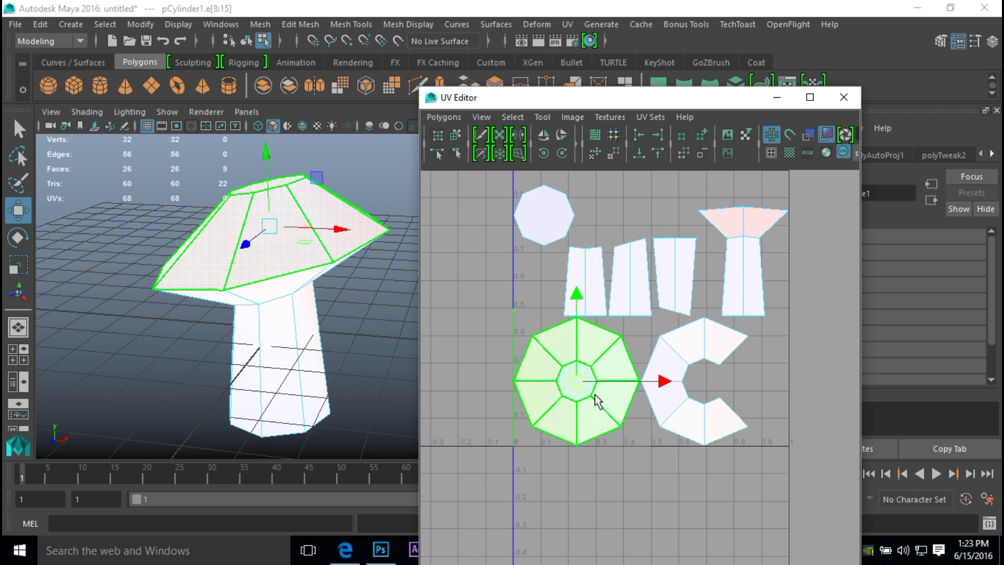
{"action": "left_click_drag", "start_coordinate": [577, 390], "coordinate": [478, 488]}
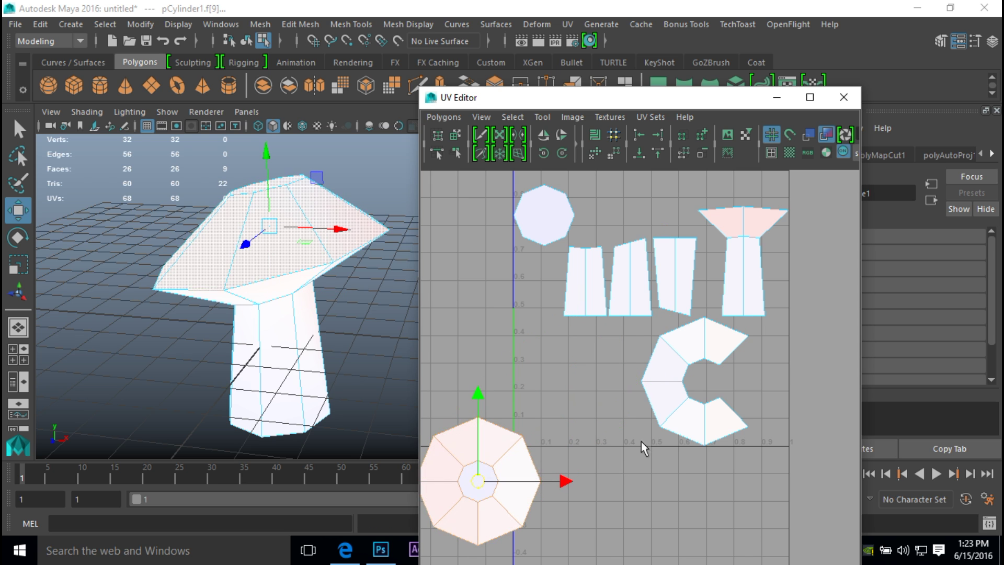
{"action": "left_click", "coordinate": [674, 401]}
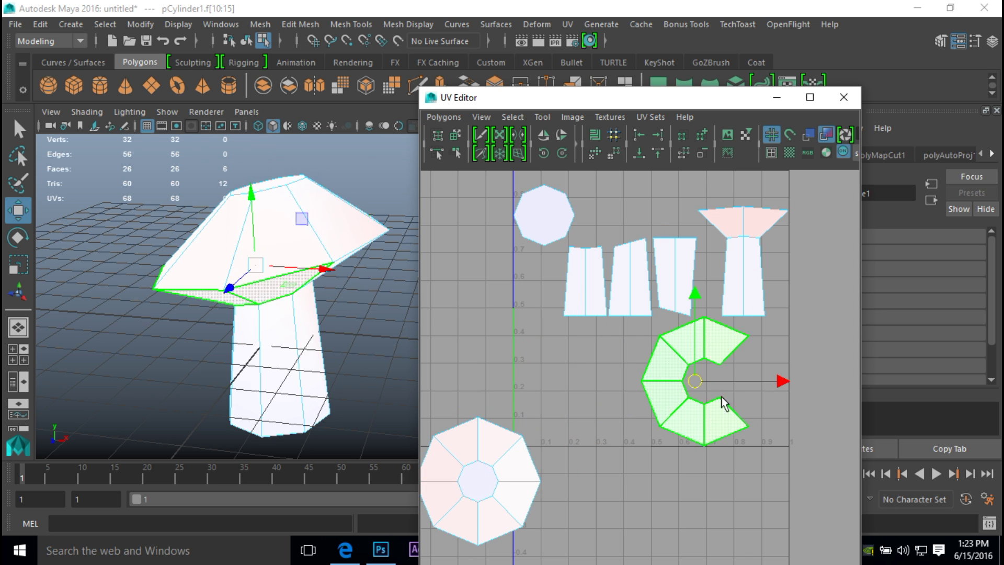
{"action": "left_click_drag", "start_coordinate": [697, 386], "coordinate": [650, 476]}
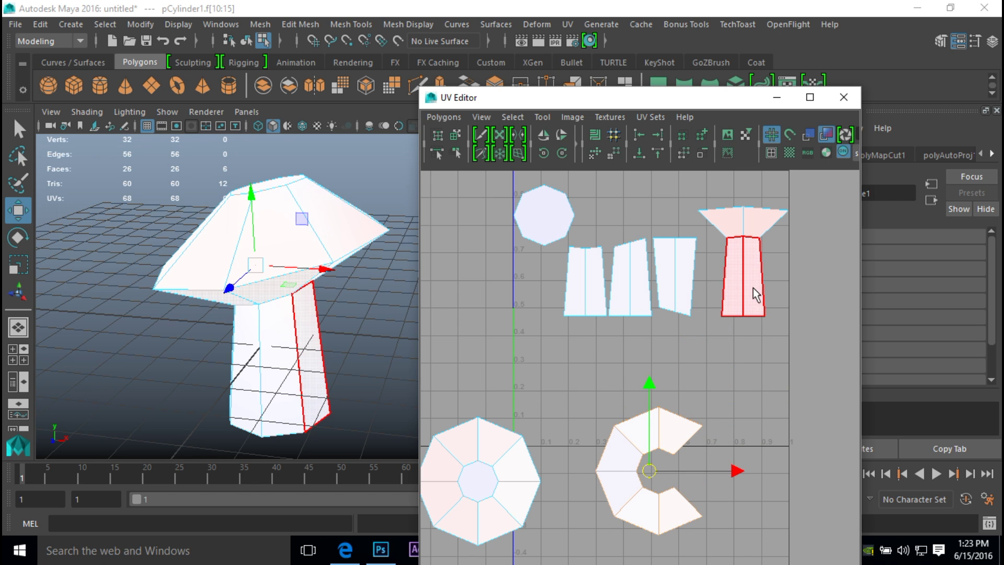
Move the two-face cap-underside shell off the stem shell and down beside the C-shaped underside shell.
{"action": "left_click", "coordinate": [739, 232]}
{"action": "left_click_drag", "start_coordinate": [749, 224], "coordinate": [768, 424]}
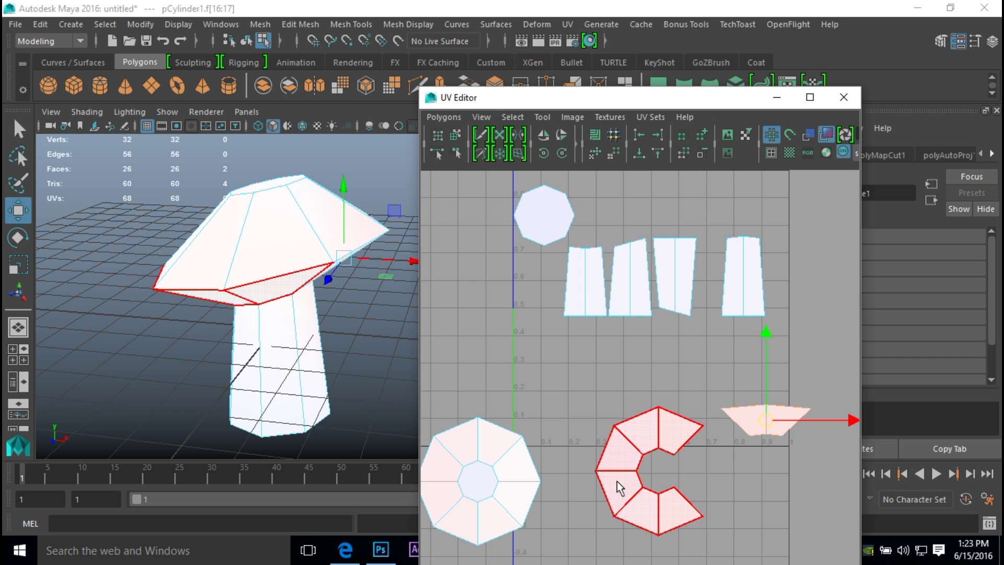
{"action": "middle_click_drag", "start_coordinate": [608, 456], "coordinate": [660, 370], "text": "alt"}
Select all the edges around the stem's bottom face and cut the UVs along them.
{"action": "left_click_drag", "start_coordinate": [343, 417], "coordinate": [366, 323], "text": "alt"}
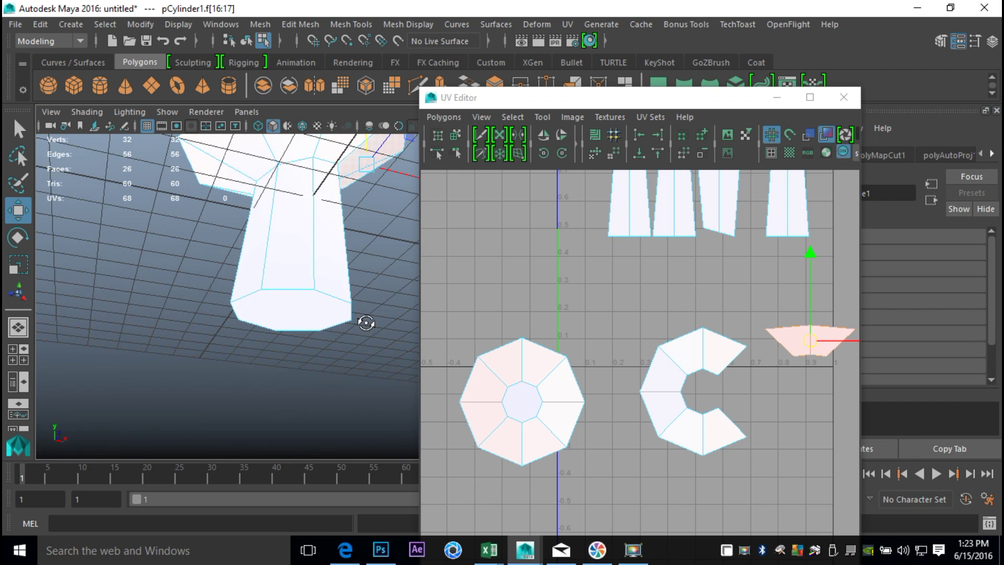
{"action": "right_click_drag", "start_coordinate": [292, 292], "coordinate": [289, 89]}
{"action": "left_click", "coordinate": [292, 289]}
{"action": "left_click_drag", "start_coordinate": [294, 291], "coordinate": [278, 352], "text": "alt"}
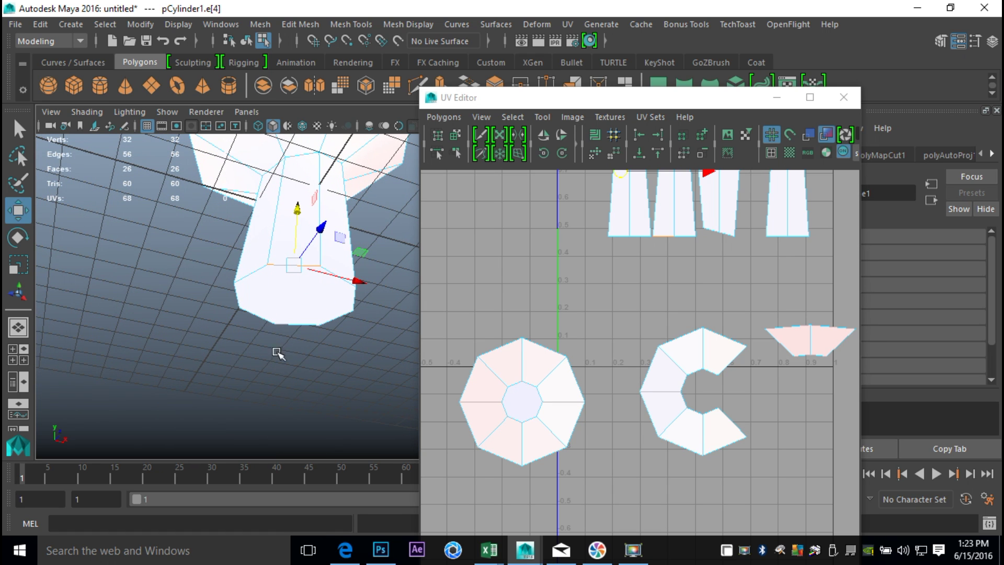
{"action": "left_click", "coordinate": [254, 285], "text": "shift"}
{"action": "left_click", "coordinate": [259, 311], "text": "shift"}
{"action": "left_click", "coordinate": [289, 322], "text": "shift"}
{"action": "left_click", "coordinate": [328, 323], "text": "shift"}
{"action": "left_click", "coordinate": [334, 322], "text": "shift"}
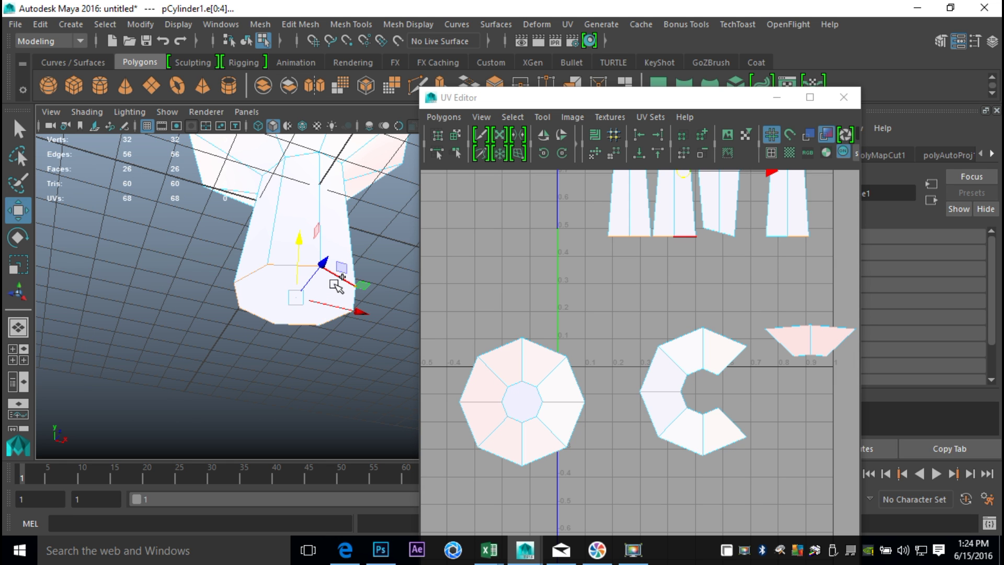
{"action": "left_click", "coordinate": [353, 309], "text": "shift"}
{"action": "left_click_drag", "start_coordinate": [374, 347], "coordinate": [318, 289], "text": "alt"}
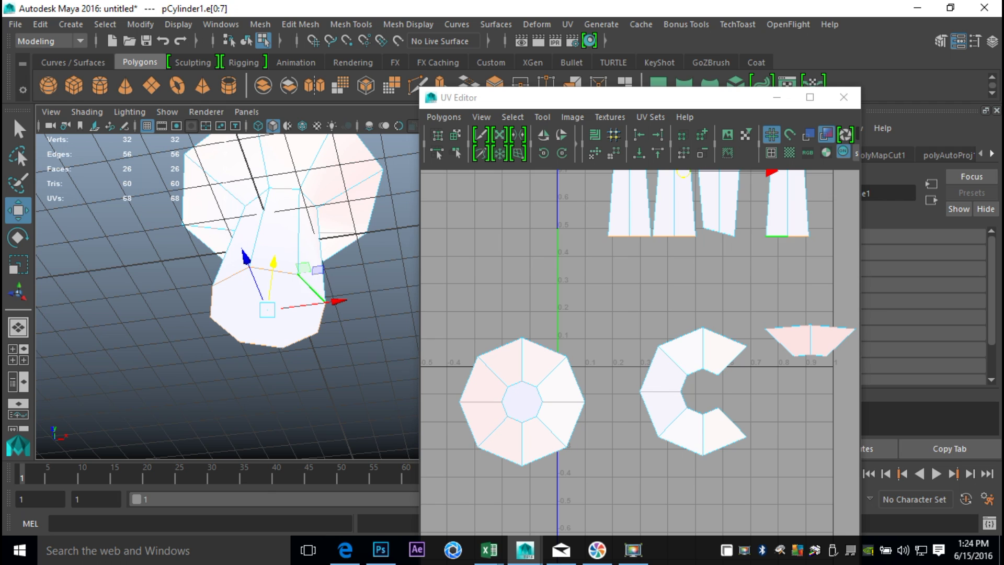
{"action": "left_click", "coordinate": [442, 117]}
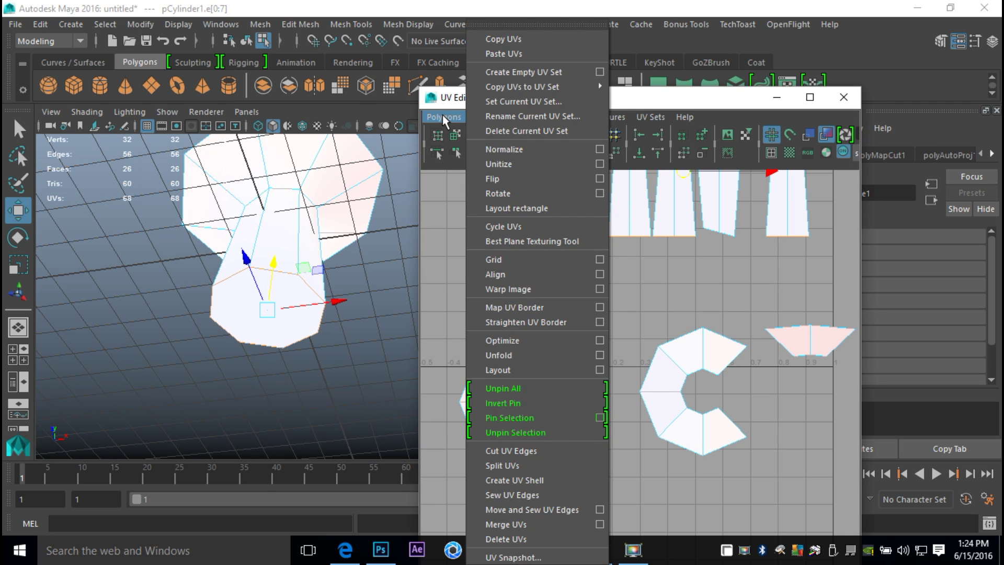
{"action": "left_click", "coordinate": [545, 450]}
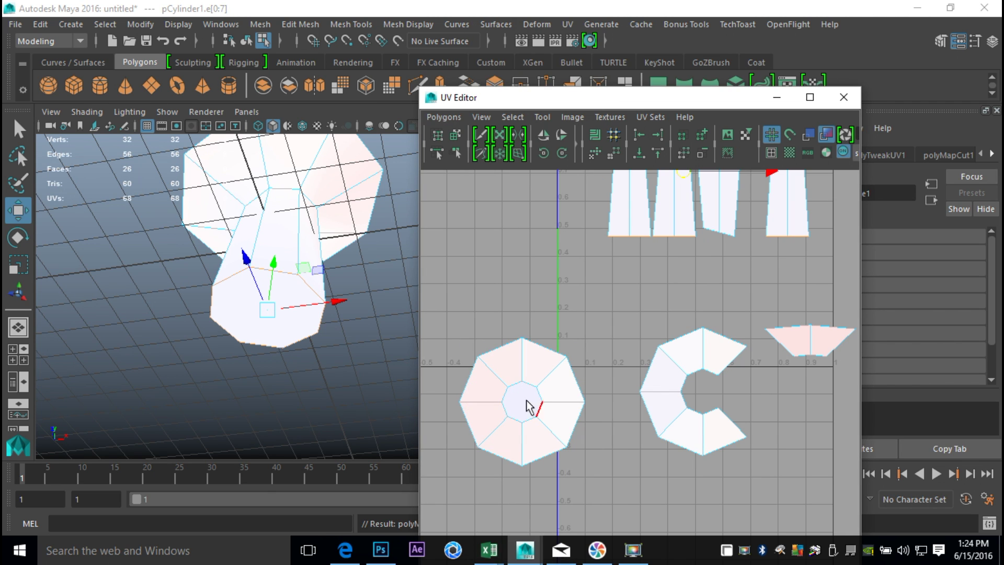
Switch to UV shell selection and shift the octagonal cap-top shell slightly to the left.
{"action": "right_click_drag", "start_coordinate": [524, 391], "coordinate": [478, 375]}
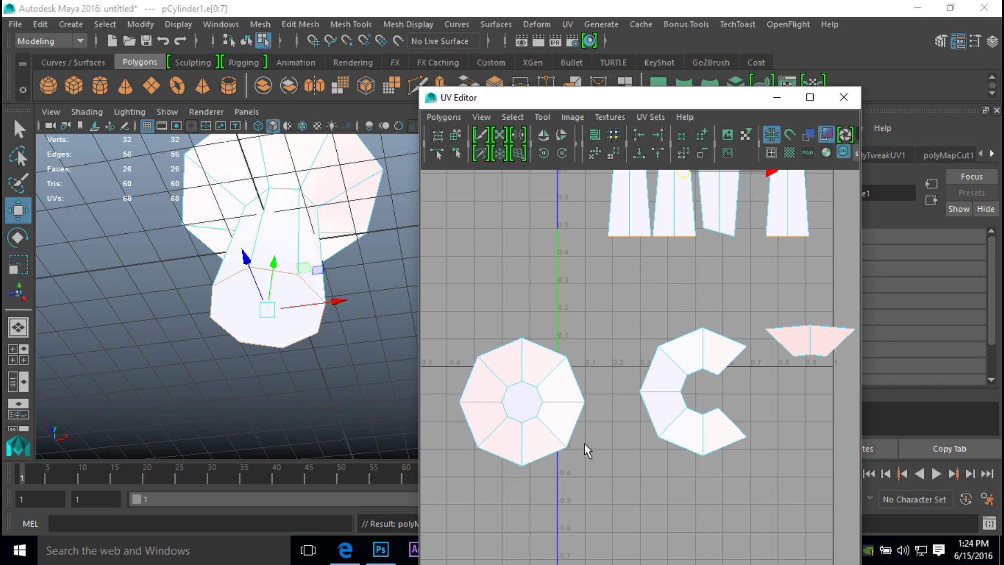
{"action": "left_click", "coordinate": [569, 434]}
{"action": "mouse_move", "coordinate": [524, 404]}
{"action": "left_mouse_down"}
{"action": "mouse_move", "coordinate": [529, 324]}
{"action": "mouse_move", "coordinate": [515, 408]}
{"action": "left_mouse_up"}
{"action": "left_click", "coordinate": [648, 366]}
{"action": "middle_click_drag", "start_coordinate": [648, 365], "coordinate": [666, 458], "text": "alt"}
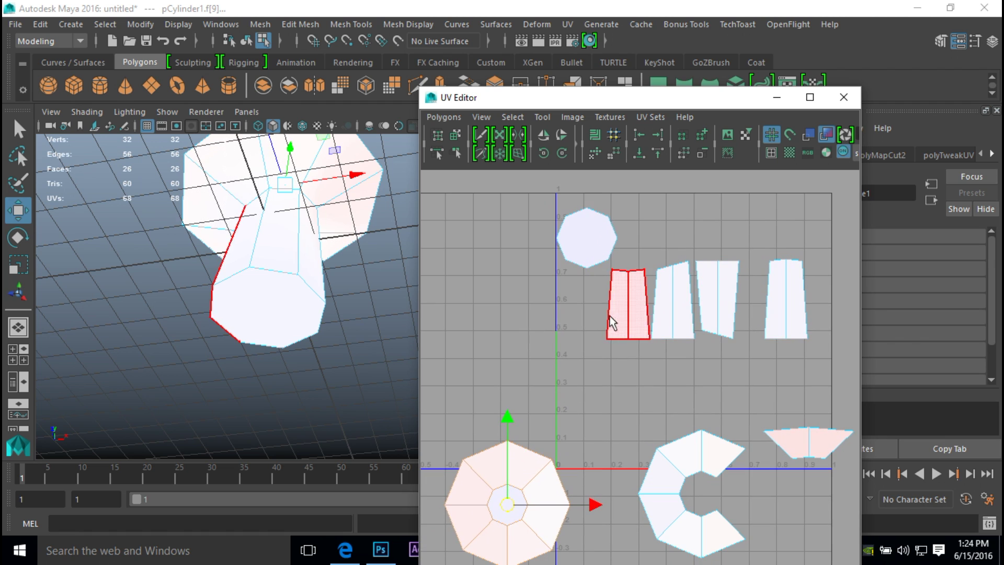
Move the stem-base octagon shell out of the UV square, past its left edge.
{"action": "left_click", "coordinate": [575, 243]}
{"action": "left_click", "coordinate": [592, 249]}
{"action": "left_click_drag", "start_coordinate": [592, 243], "coordinate": [498, 244]}
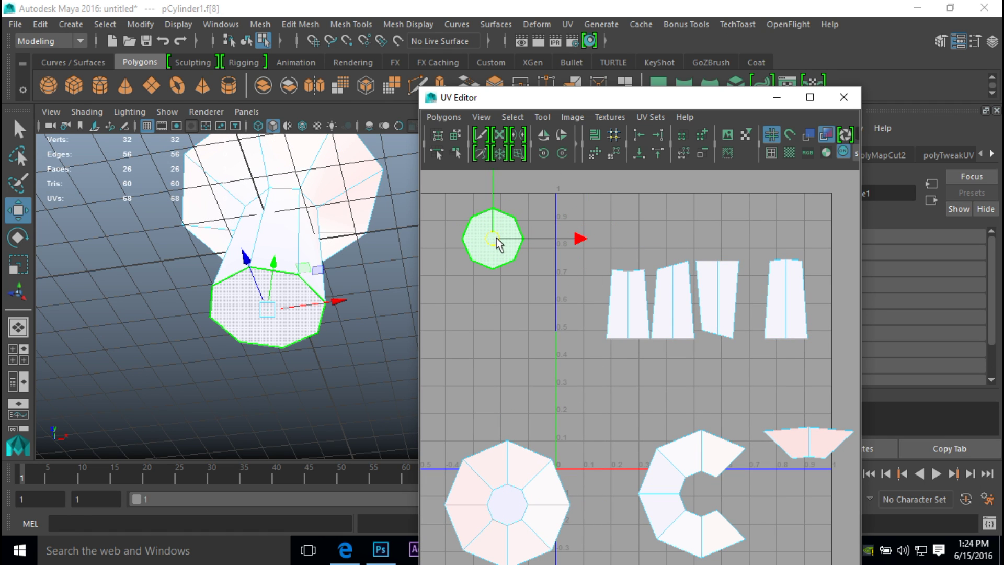
{"action": "left_click", "coordinate": [575, 381]}
{"action": "middle_click_drag", "start_coordinate": [617, 424], "coordinate": [617, 355], "text": "alt"}
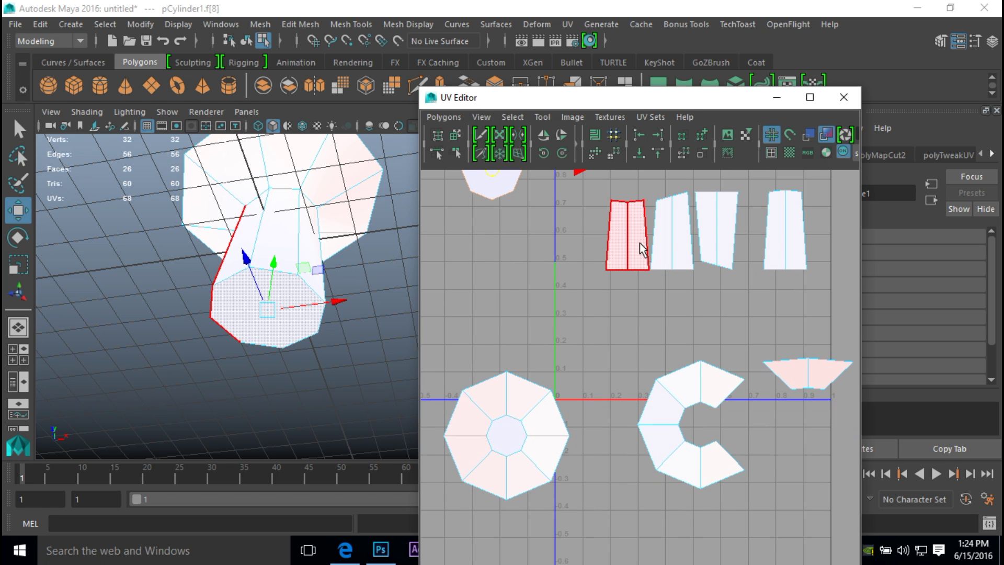
{"action": "middle_click_drag", "start_coordinate": [639, 252], "coordinate": [621, 317], "text": "alt"}
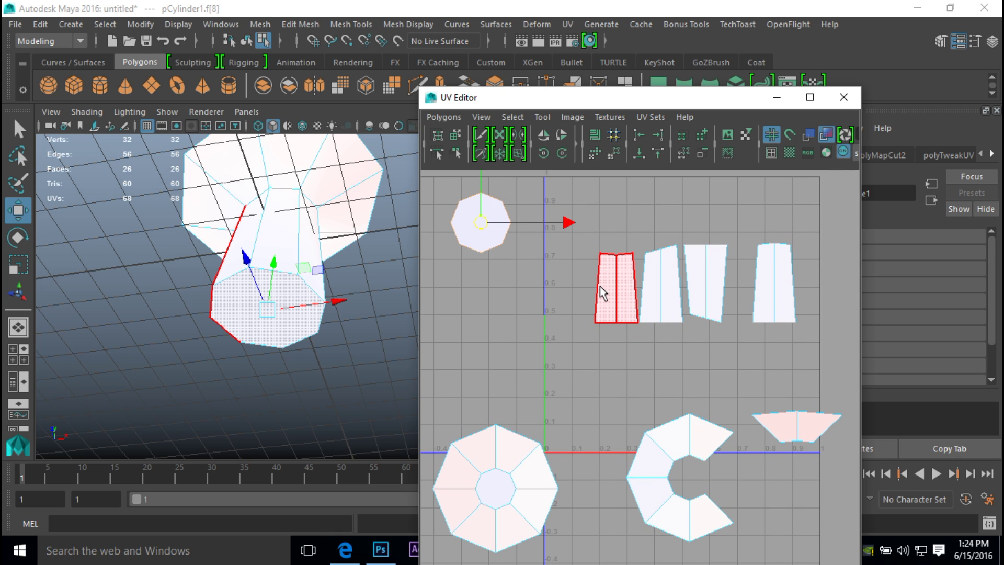
Move and sew the four two-face stem shells together along their shared side edges to form one continuous strip.
{"action": "right_click_drag", "start_coordinate": [601, 287], "coordinate": [602, 250]}
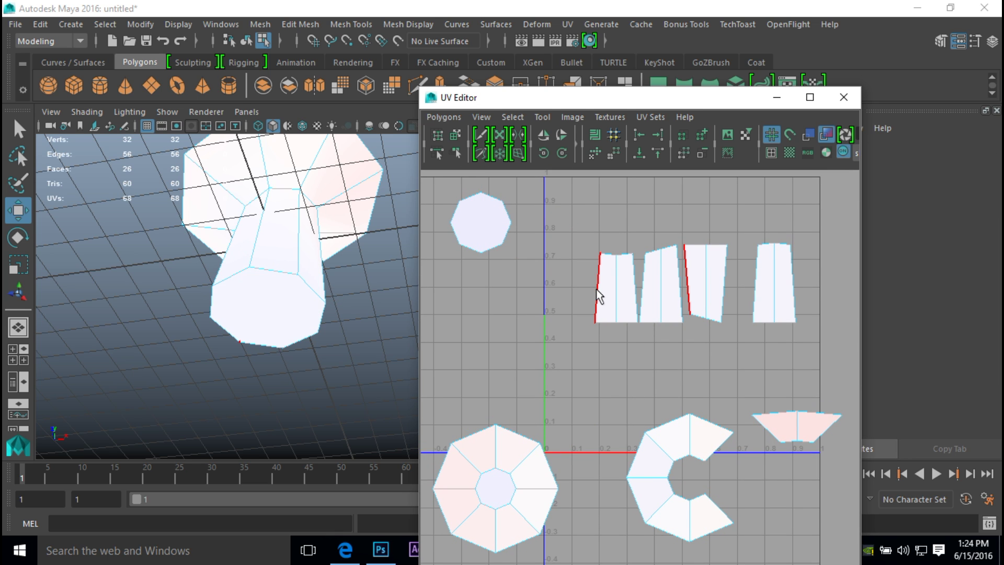
{"action": "left_click", "coordinate": [596, 289]}
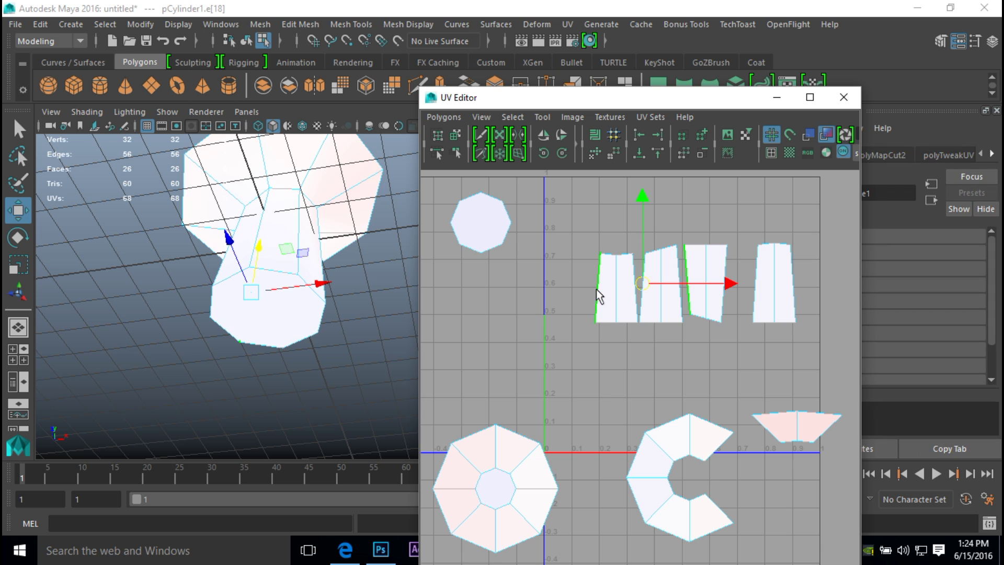
{"action": "left_click", "coordinate": [442, 117]}
{"action": "left_click", "coordinate": [564, 508]}
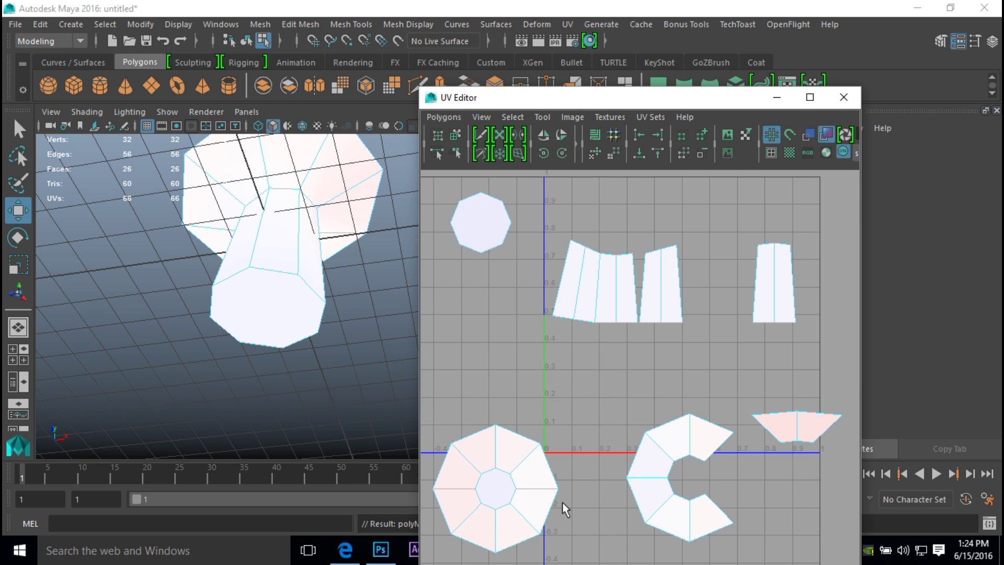
{"action": "left_click", "coordinate": [561, 289]}
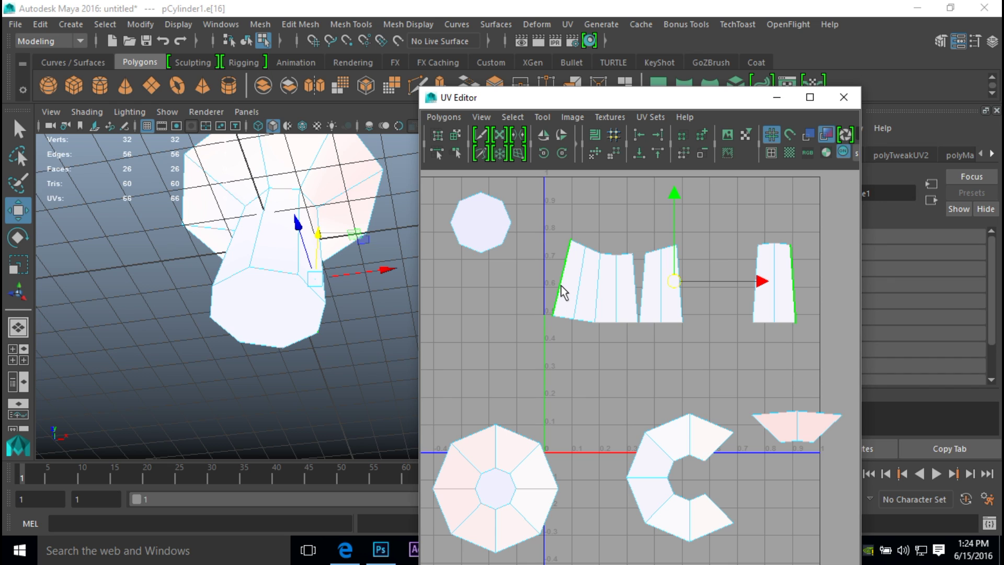
{"action": "key", "text": "g"}
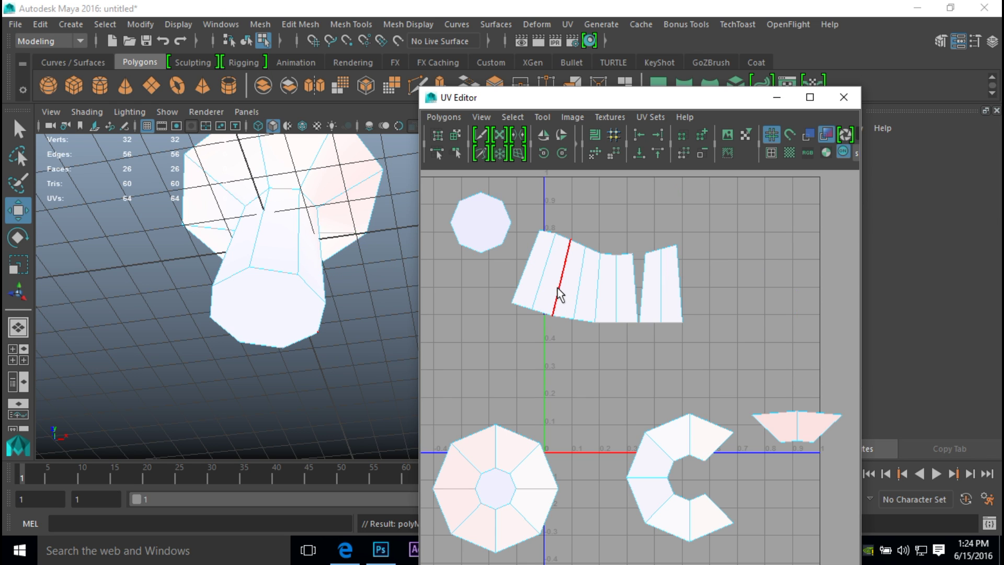
{"action": "left_click", "coordinate": [525, 275]}
{"action": "key", "text": "g"}
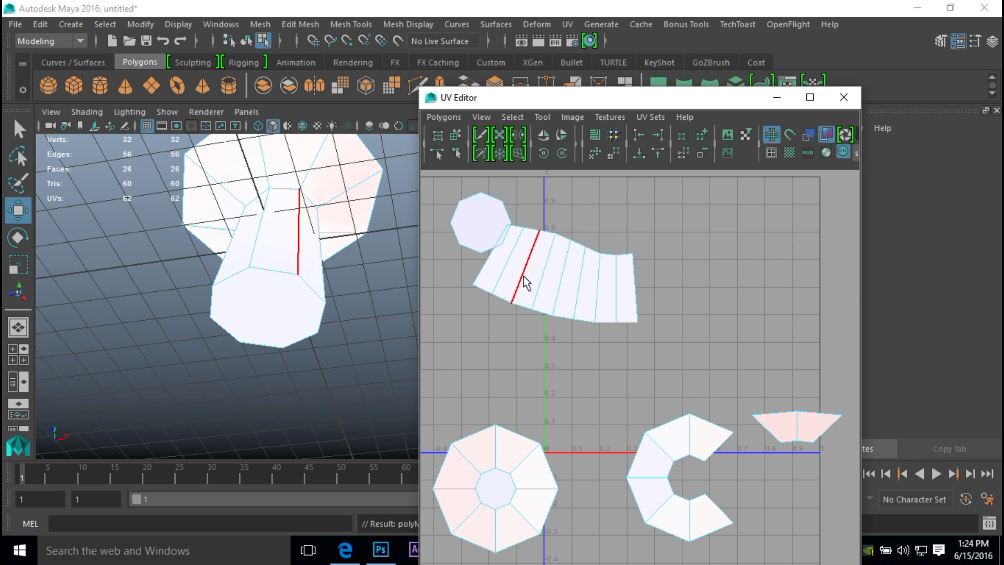
Move the joined stem strip into the upper-right corner of the UV square and the stem-base octagon just left of it.
{"action": "left_click", "coordinate": [579, 286]}
{"action": "right_click_drag", "start_coordinate": [583, 282], "coordinate": [541, 272]}
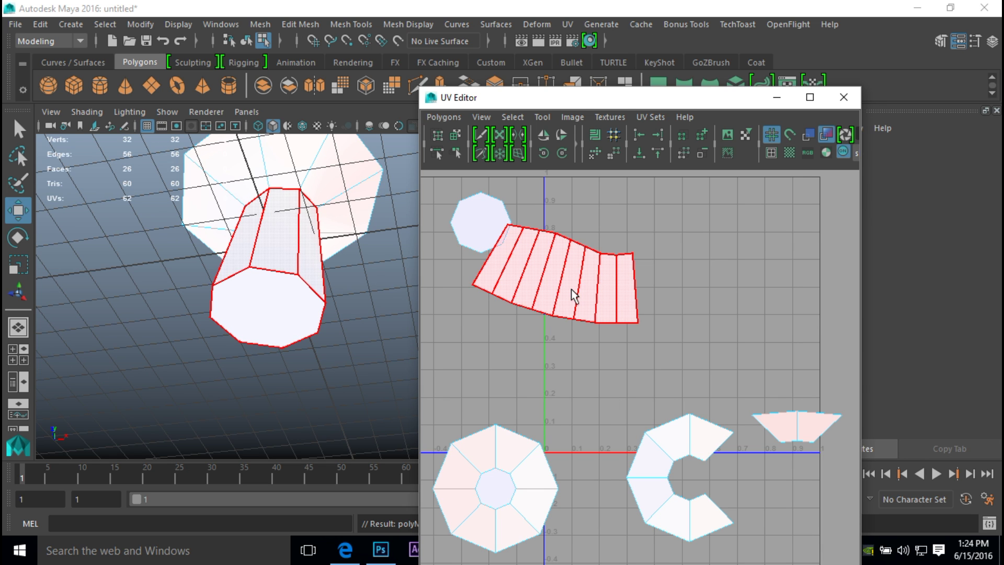
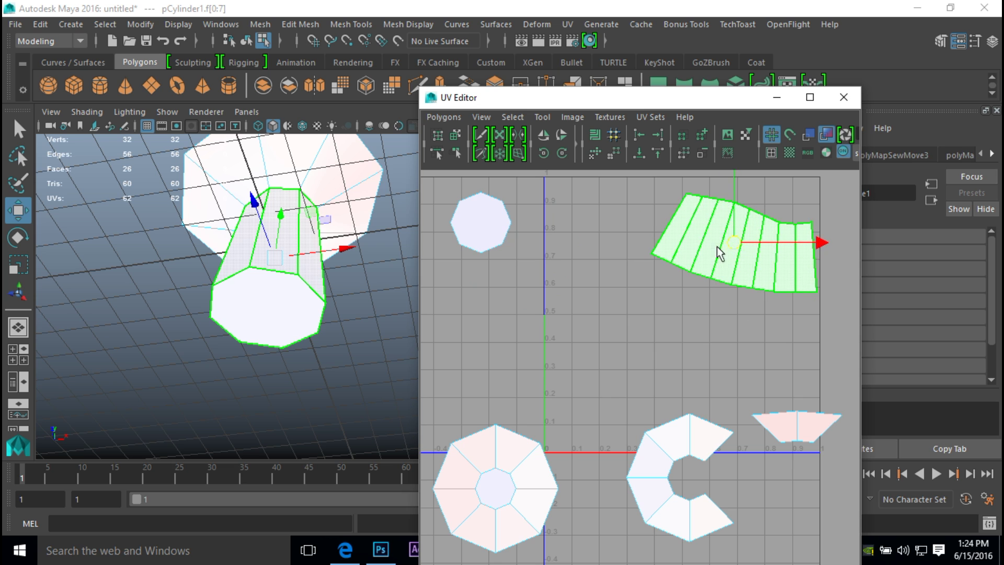
{"action": "left_click", "coordinate": [493, 237]}
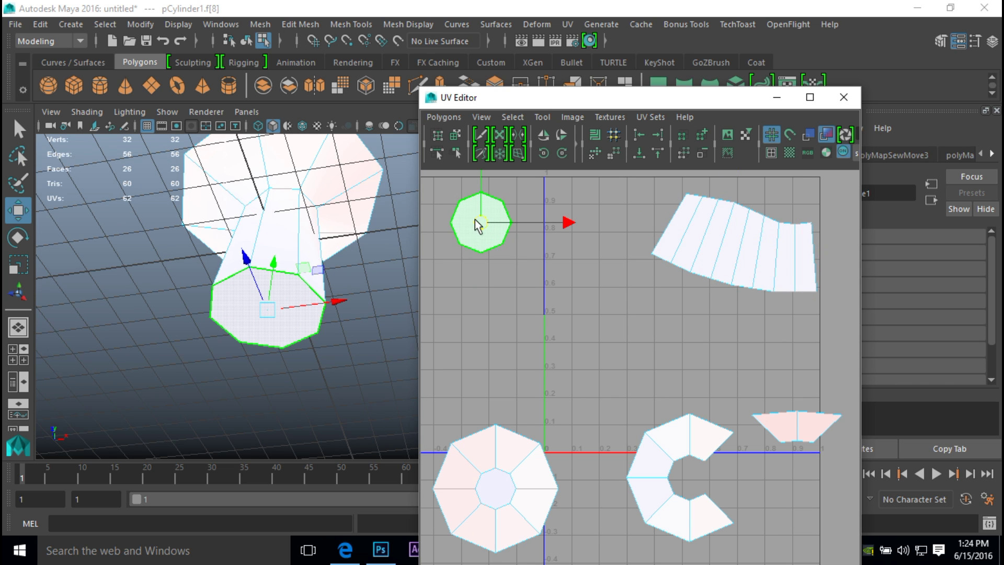
{"action": "left_click_drag", "start_coordinate": [480, 226], "coordinate": [610, 219]}
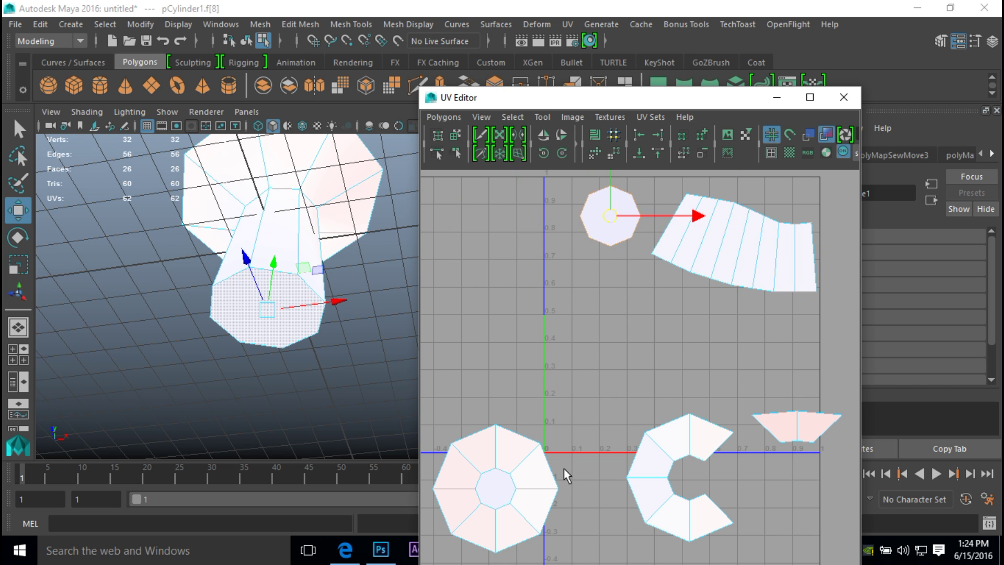
Move the octagonal cap-top shell up so it sits just below and left of the stem-base octagon.
{"action": "left_click", "coordinate": [515, 480]}
{"action": "left_click_drag", "start_coordinate": [298, 352], "coordinate": [394, 403], "text": "alt"}
{"action": "left_click_drag", "start_coordinate": [501, 494], "coordinate": [544, 314]}
{"action": "mouse_move", "coordinate": [607, 413]}
{"action": "middle_mouse_down", "text": "alt"}
{"action": "mouse_move", "coordinate": [618, 366]}
{"action": "mouse_move", "coordinate": [605, 411]}
{"action": "middle_mouse_up", "text": "alt"}
{"action": "left_click", "coordinate": [680, 435]}
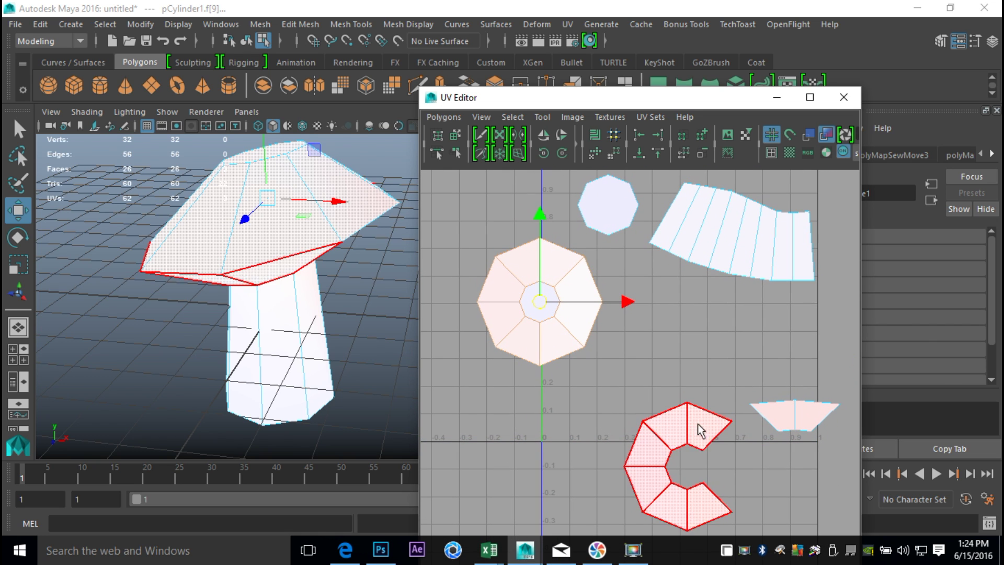
{"action": "left_click", "coordinate": [602, 450]}
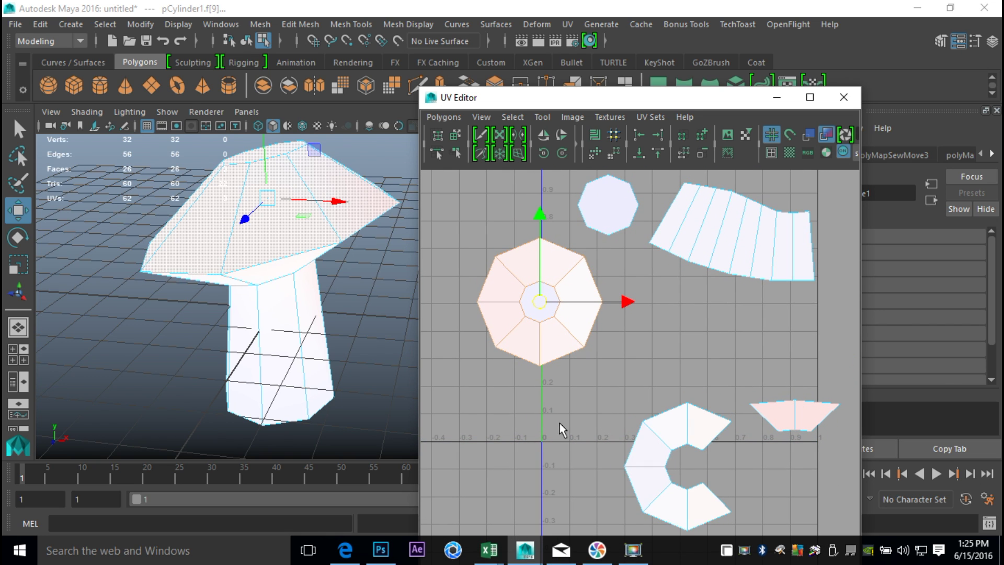
{"action": "middle_click_drag", "start_coordinate": [570, 414], "coordinate": [576, 394], "text": "alt"}
Cut the C-shaped cap-underside shell along each of its five interior radial edges.
{"action": "left_click", "coordinate": [663, 410]}
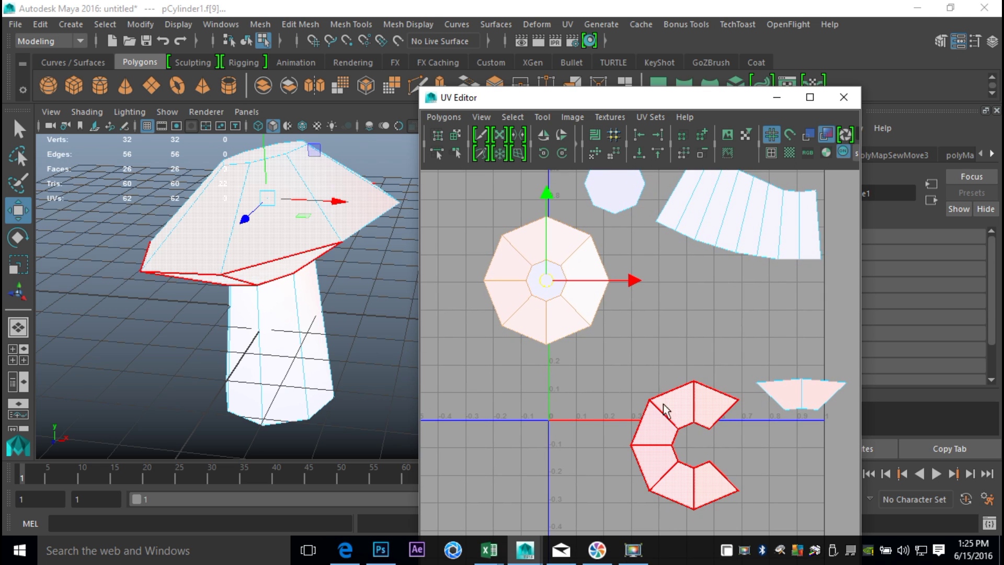
{"action": "right_click", "coordinate": [693, 392]}
{"action": "right_click_drag", "start_coordinate": [694, 401], "coordinate": [693, 352]}
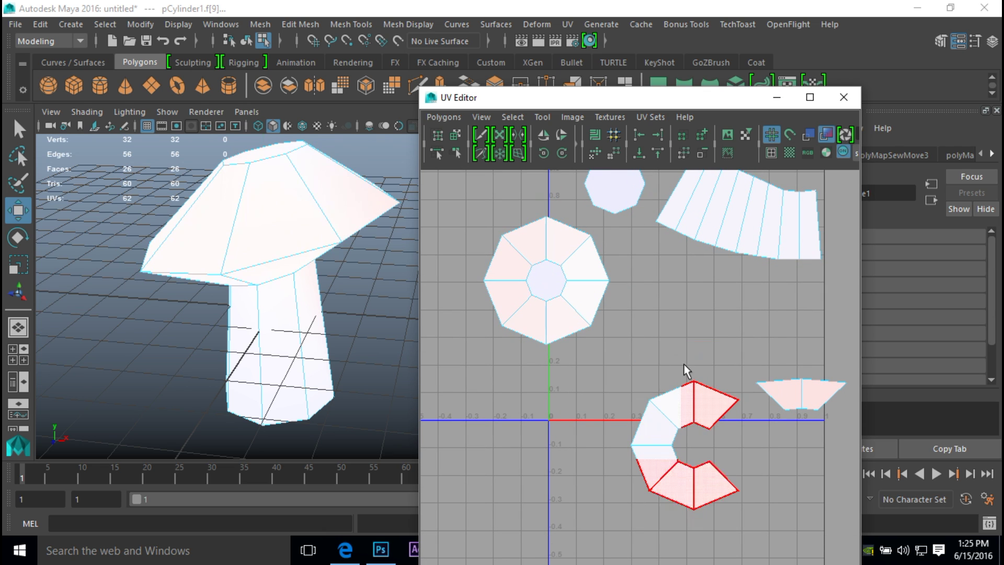
{"action": "left_click", "coordinate": [694, 410]}
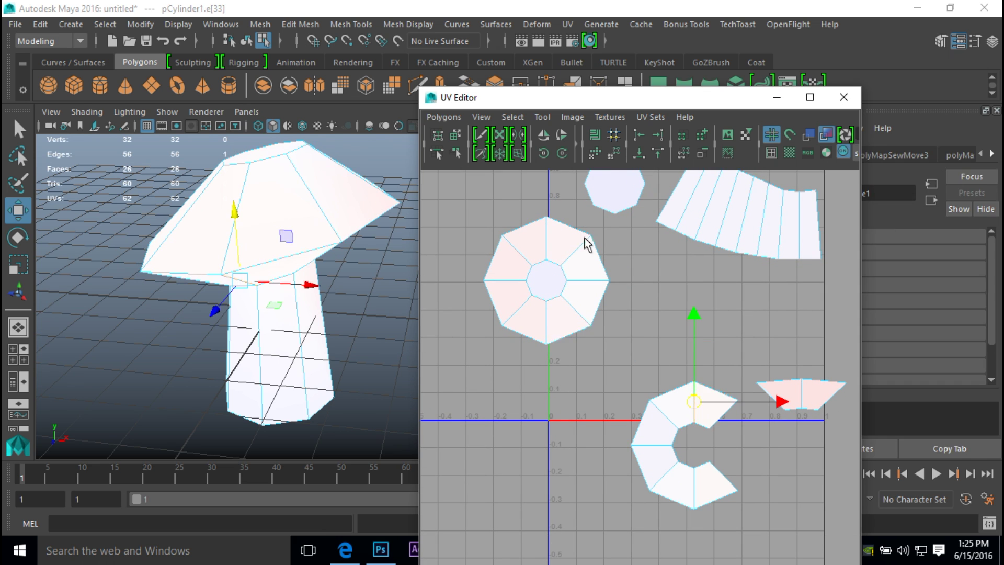
{"action": "left_click", "coordinate": [444, 117]}
{"action": "left_click", "coordinate": [543, 456]}
{"action": "left_click", "coordinate": [662, 417]}
{"action": "key", "text": "g"}
{"action": "left_click", "coordinate": [663, 474]}
{"action": "key", "text": "g"}
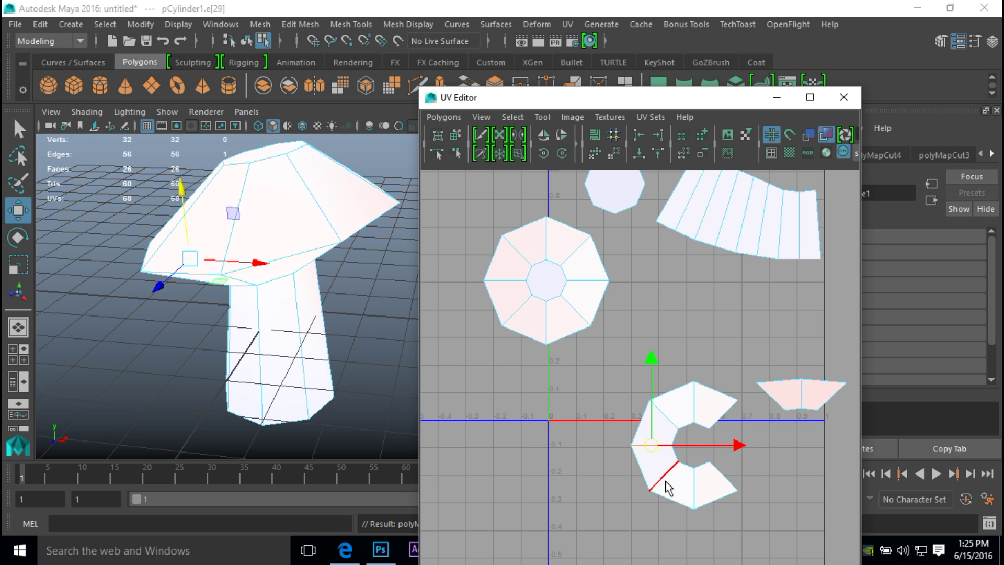
{"action": "left_click", "coordinate": [694, 496]}
{"action": "key", "text": "g"}
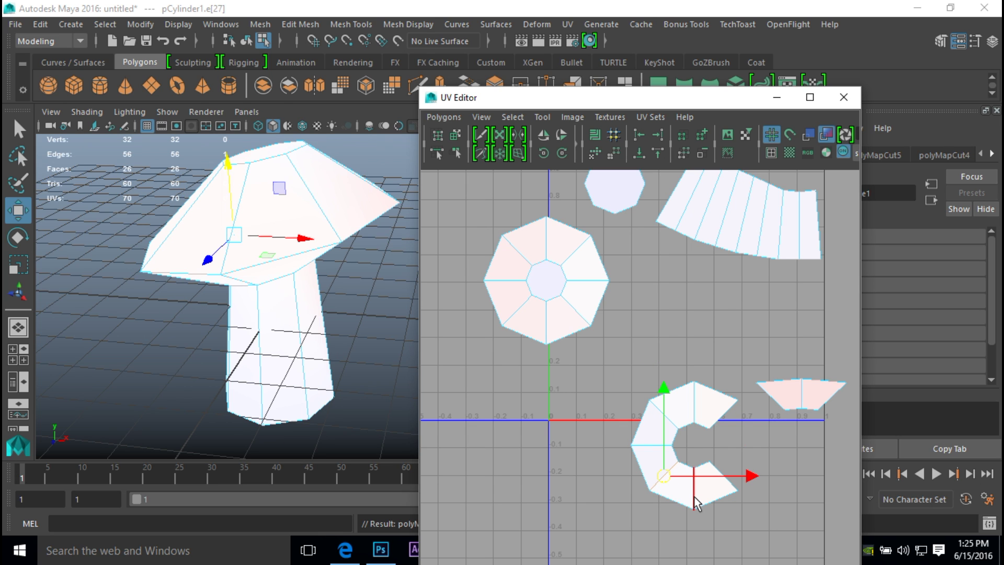
Cut the two-face cap-underside shell along its middle edge.
{"action": "left_click", "coordinate": [801, 397]}
{"action": "key", "text": "g"}
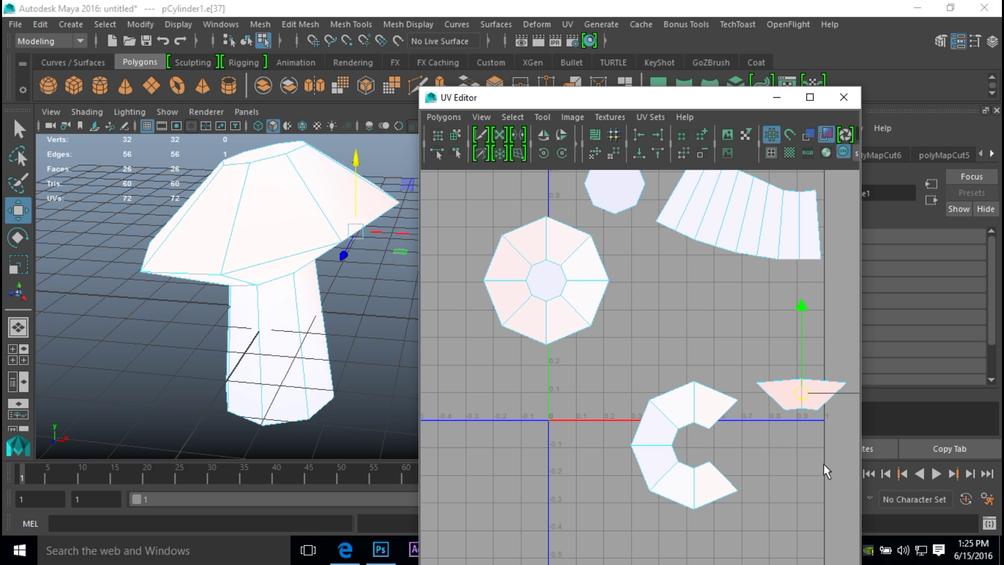
{"action": "left_click", "coordinate": [726, 411]}
{"action": "key", "text": "g"}
Switch to UV shell selection and move the two upper wedges of the C-shaped underside shell up, apart from each other.
{"action": "right_click_drag", "start_coordinate": [714, 391], "coordinate": [714, 429]}
{"action": "left_click", "coordinate": [721, 404]}
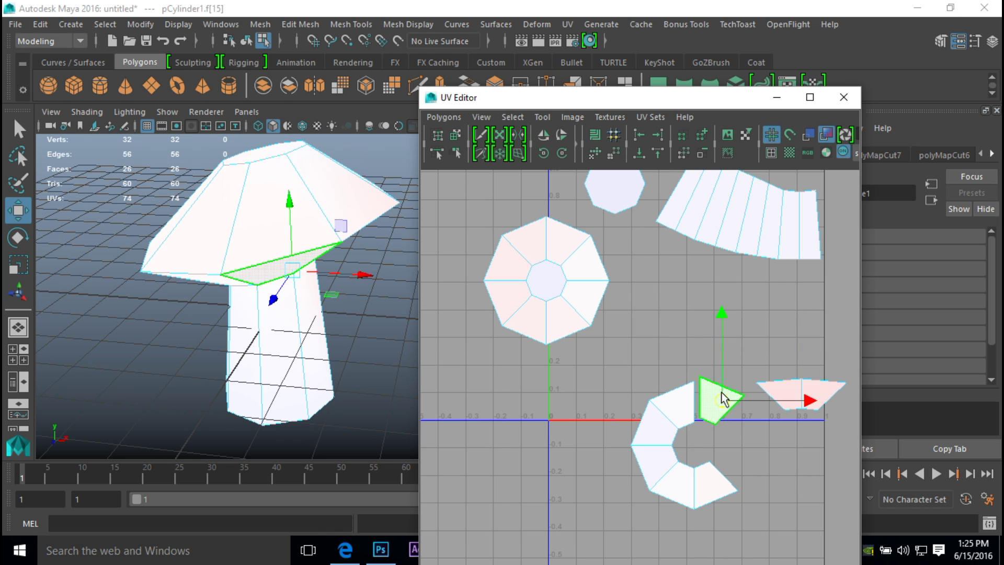
{"action": "left_click_drag", "start_coordinate": [721, 404], "coordinate": [728, 350]}
{"action": "left_click", "coordinate": [682, 414]}
{"action": "left_click_drag", "start_coordinate": [682, 408], "coordinate": [678, 362]}
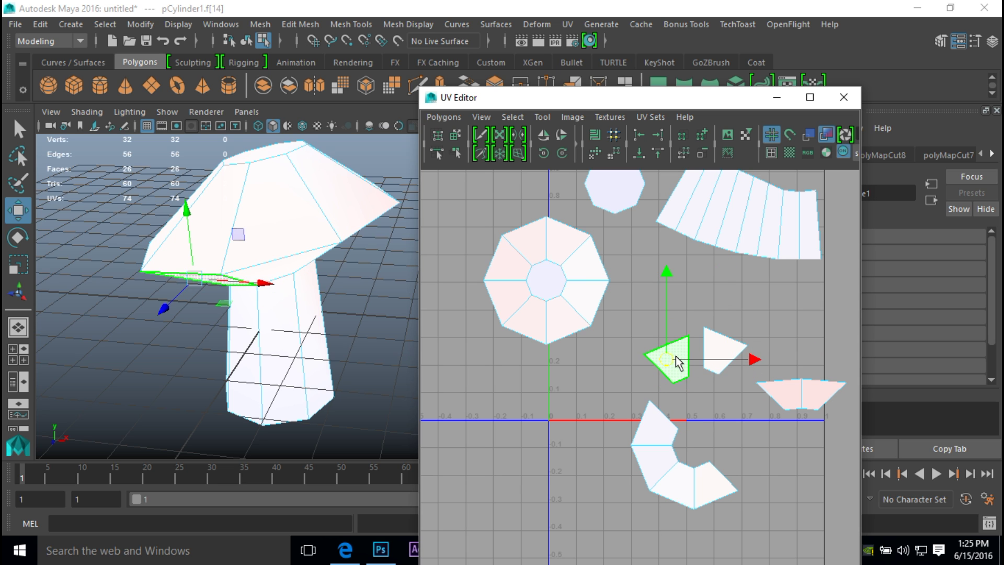
Switch to edge selection and Move and Sew a cap-underside wedge onto the octagonal cap shell's outer edge just below its rightmost corner.
{"action": "right_click_drag", "start_coordinate": [577, 310], "coordinate": [568, 265]}
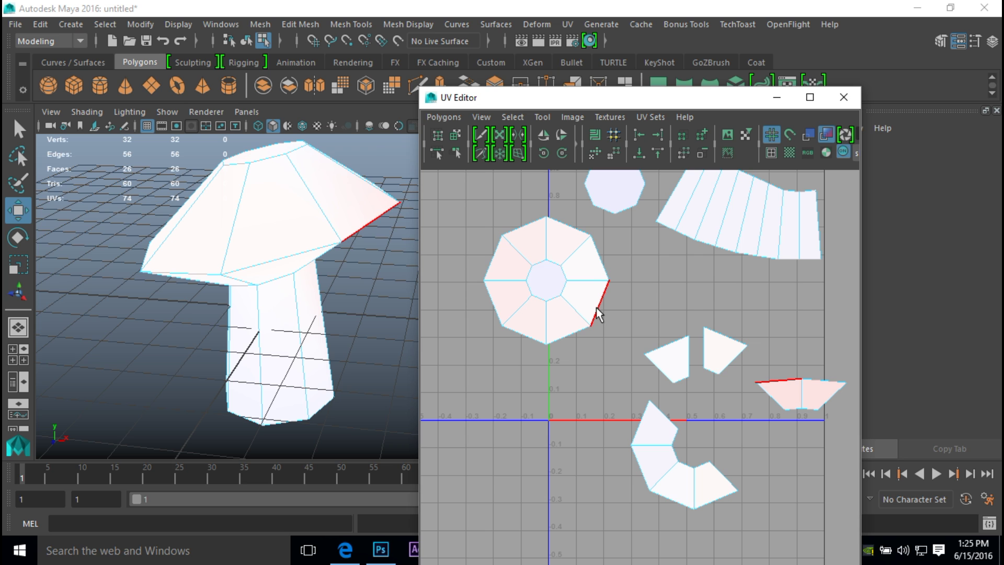
{"action": "left_click", "coordinate": [598, 315]}
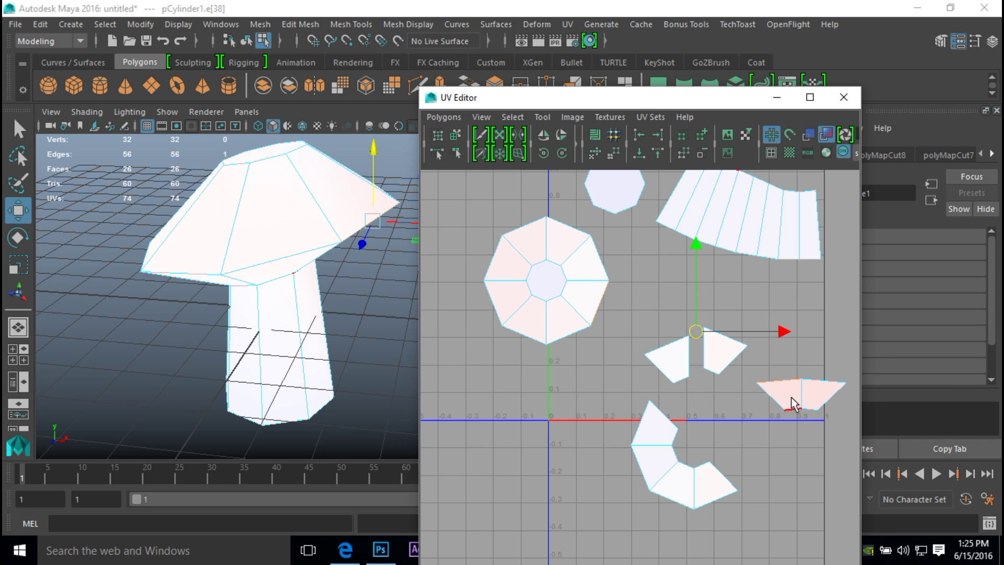
{"action": "left_click", "coordinate": [444, 117]}
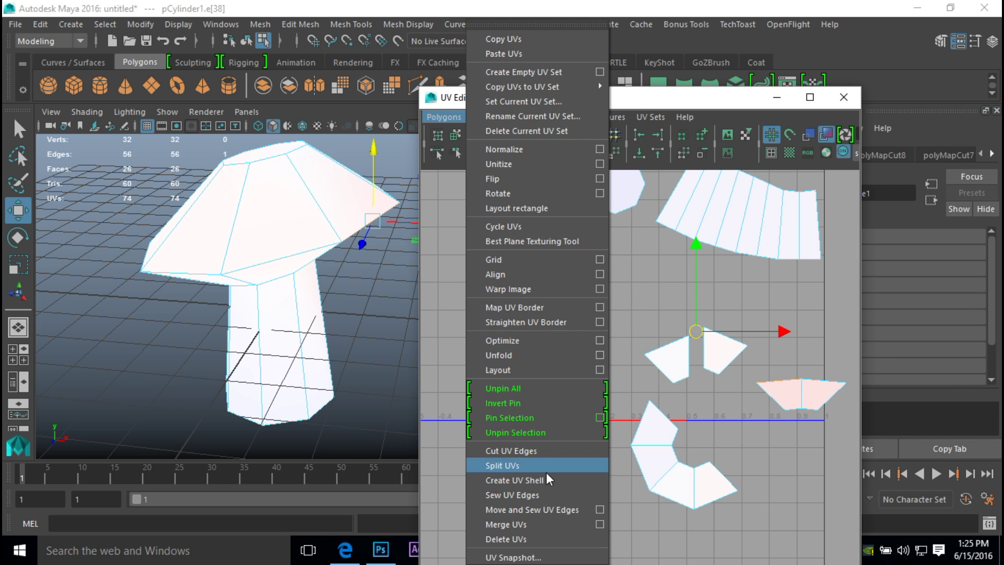
{"action": "left_click", "coordinate": [550, 509]}
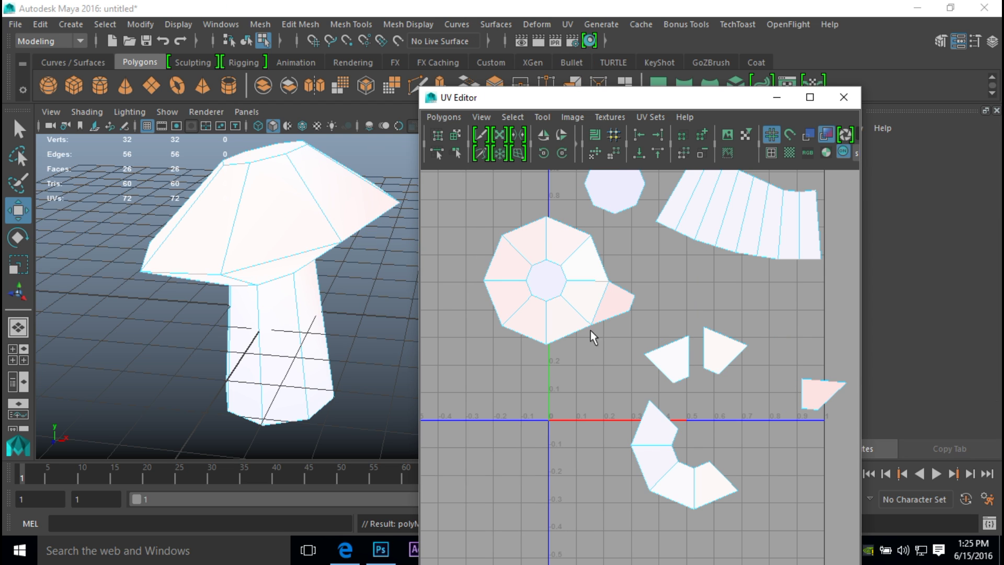
Move and Sew the remaining seven cap-underside wedges onto the matching outer edges of the octagonal cap shell, forming an eight-pointed star.
{"action": "left_click", "coordinate": [574, 338]}
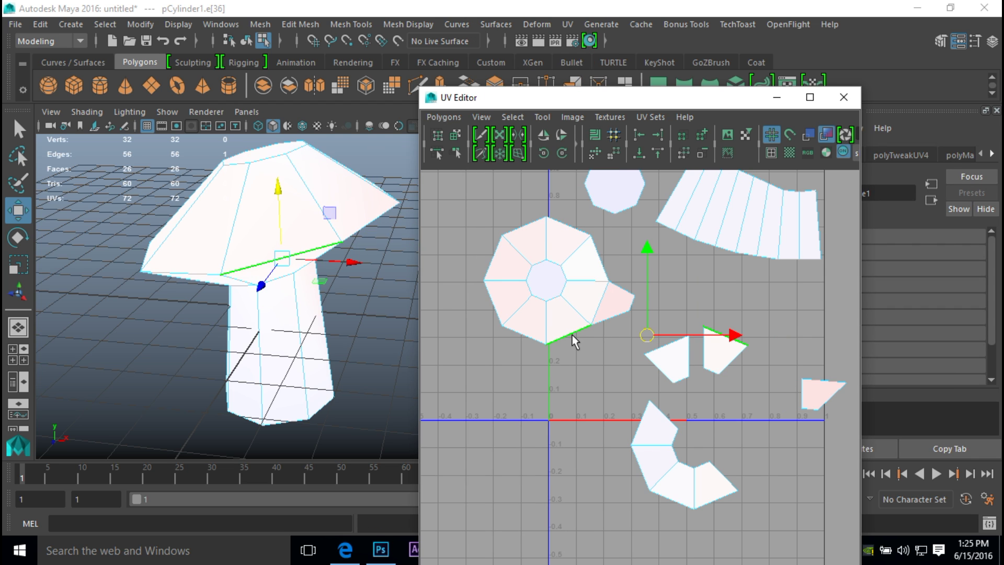
{"action": "left_click", "coordinate": [524, 341]}
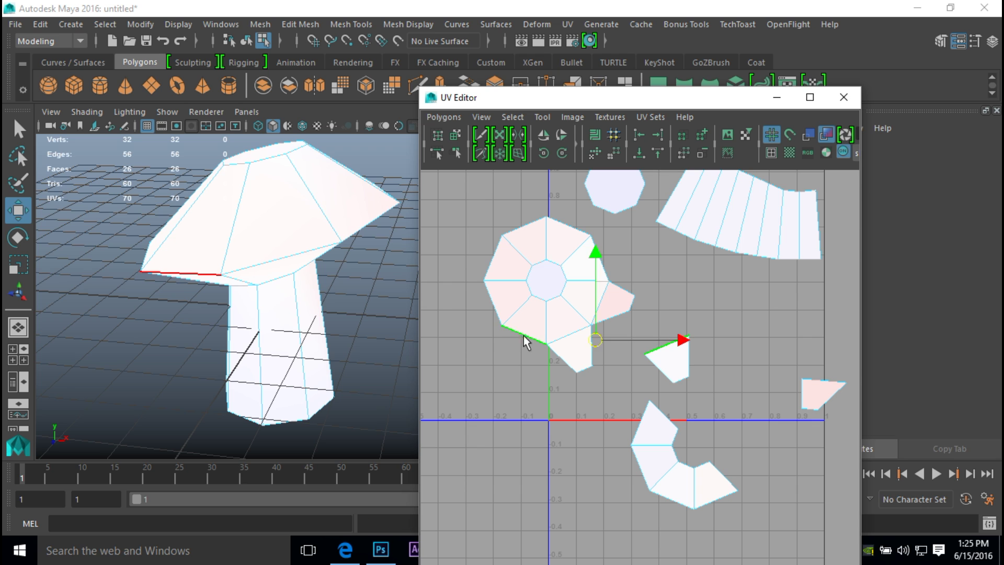
{"action": "right_click_drag", "start_coordinate": [525, 341], "coordinate": [502, 348], "text": "shift"}
{"action": "left_click", "coordinate": [492, 288]}
{"action": "right_click_drag", "start_coordinate": [492, 287], "coordinate": [490, 269], "text": "shift"}
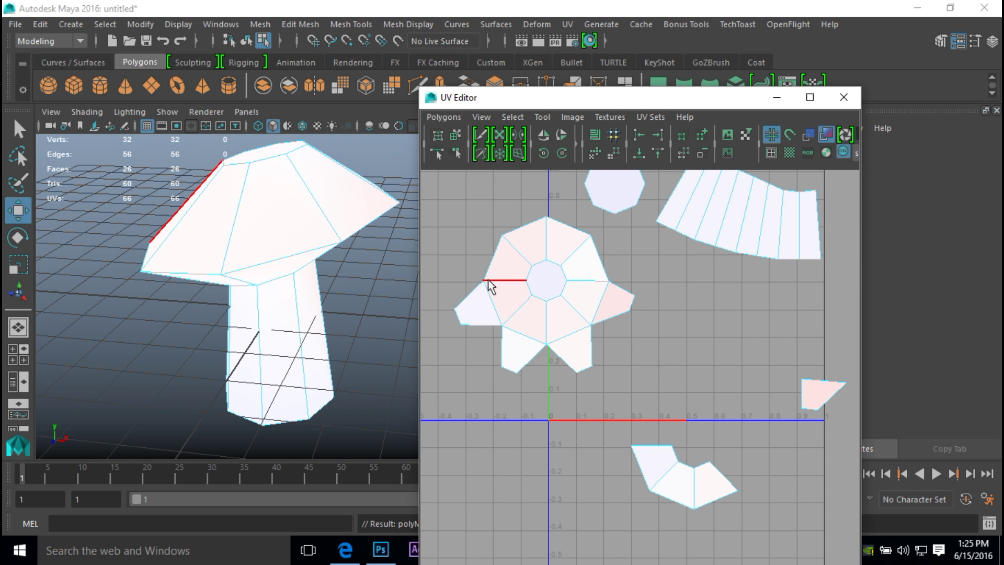
{"action": "left_click", "coordinate": [527, 226]}
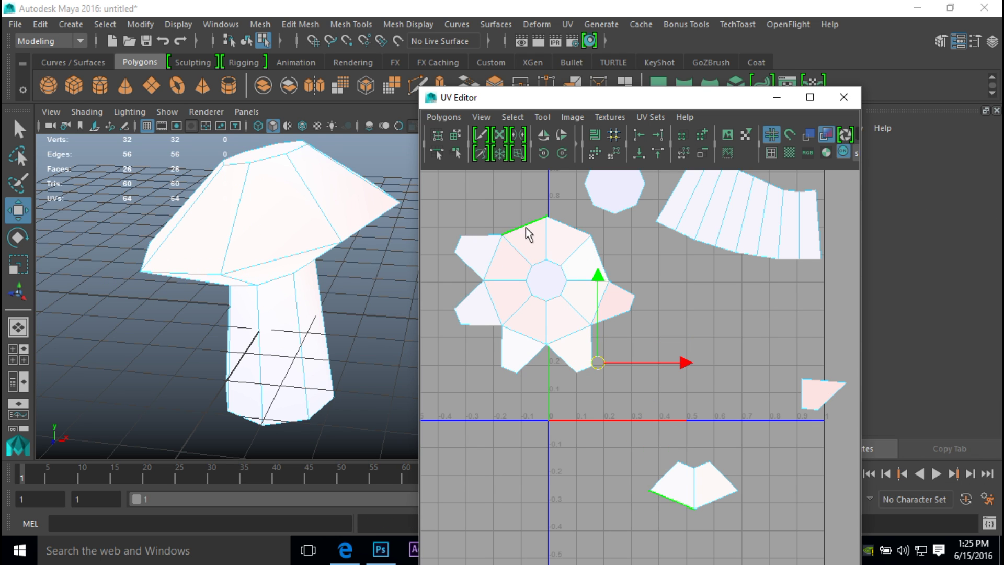
{"action": "right_click_drag", "start_coordinate": [527, 226], "coordinate": [575, 233], "text": "shift"}
{"action": "left_click", "coordinate": [602, 264]}
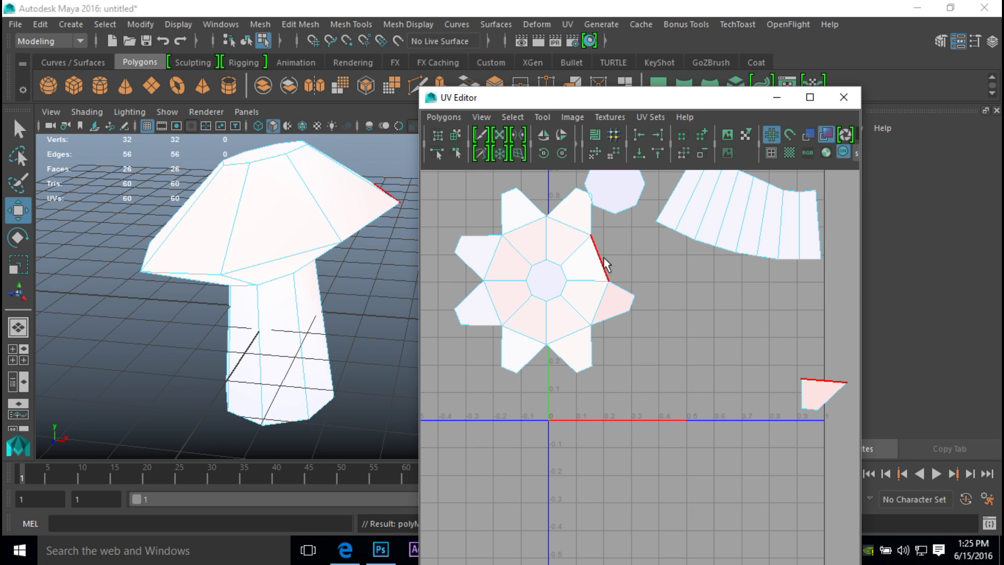
{"action": "right_click_drag", "start_coordinate": [601, 264], "coordinate": [686, 314], "text": "shift"}
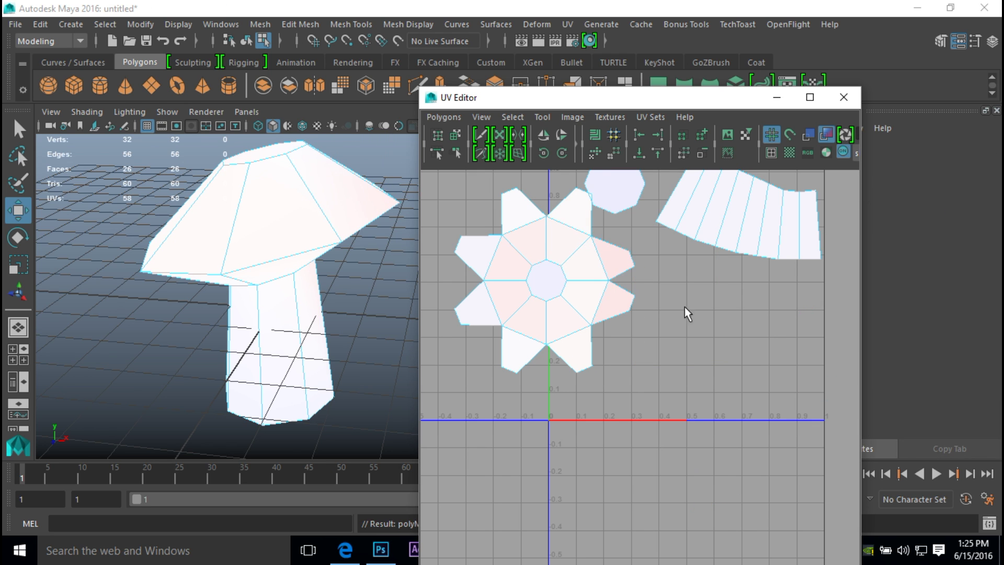
Switch to UV shell selection and move the star-shaped cap shell inside the 0–1 UV square, below the octagon and stem shells.
{"action": "scroll", "coordinate": [713, 341], "scroll_direction": "down", "scroll_amount": 2}
{"action": "scroll", "coordinate": [698, 335], "scroll_direction": "up", "scroll_amount": 1}
{"action": "scroll", "coordinate": [690, 321], "scroll_direction": "down", "scroll_amount": 2}
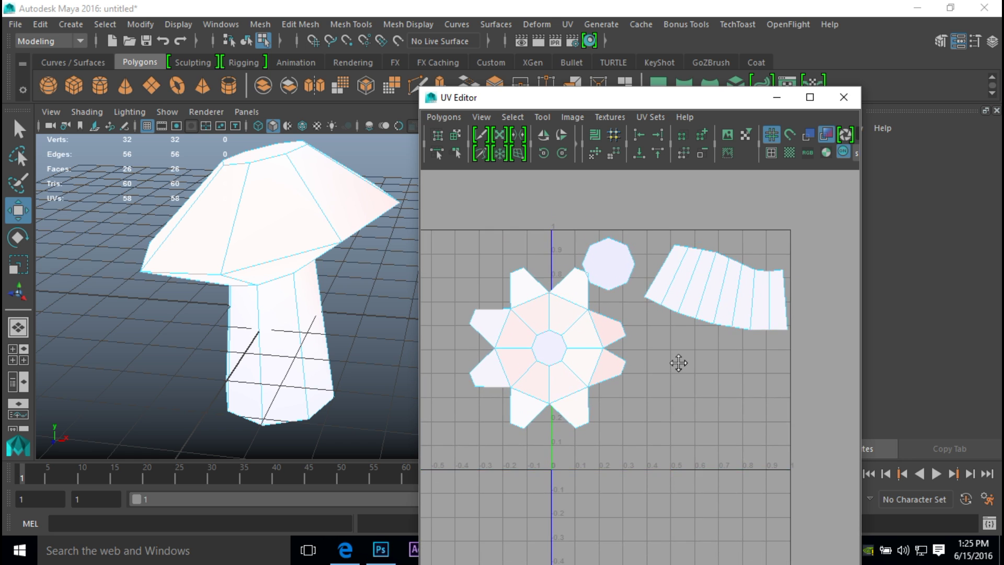
{"action": "scroll", "coordinate": [677, 360], "scroll_direction": "up", "scroll_amount": 2}
{"action": "left_click", "coordinate": [560, 330]}
{"action": "right_click_drag", "start_coordinate": [563, 335], "coordinate": [498, 309]}
{"action": "left_click_drag", "start_coordinate": [562, 334], "coordinate": [650, 373]}
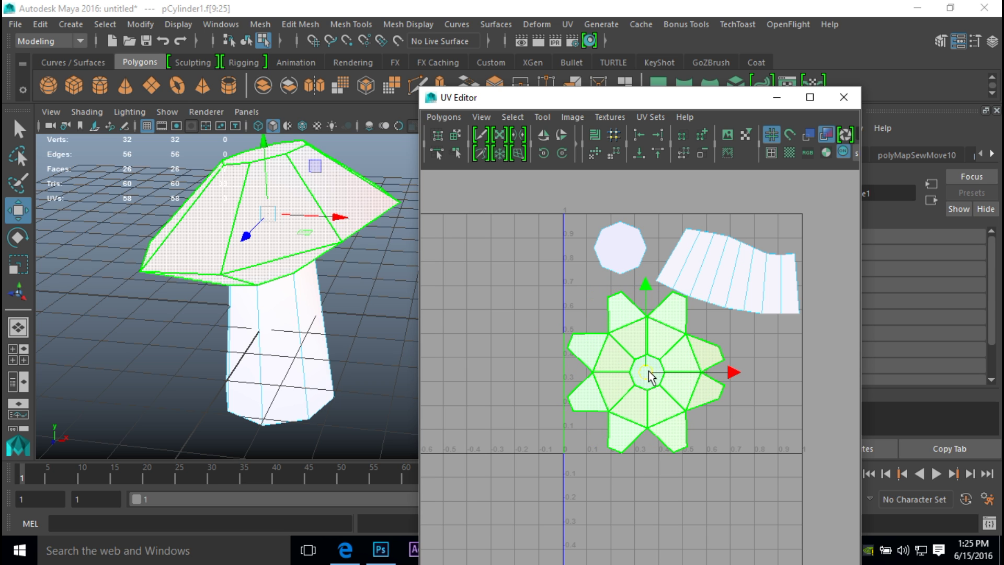
Nudge the stem shell slightly up and left inside the 0–1 UV square, away from the cap shell, and clear the selection.
{"action": "left_click", "coordinate": [732, 369]}
{"action": "left_click", "coordinate": [727, 279]}
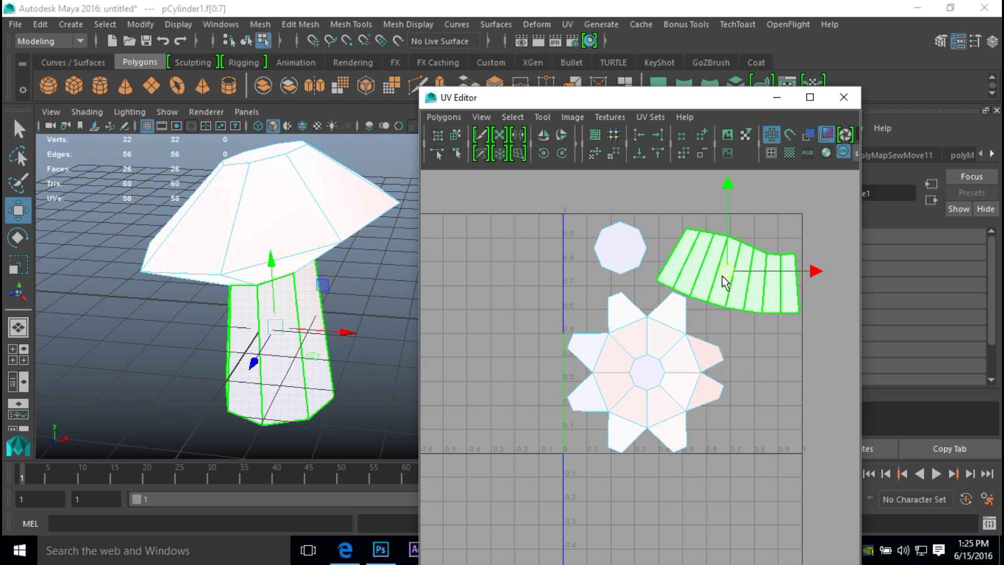
{"action": "left_click_drag", "start_coordinate": [731, 277], "coordinate": [727, 269]}
{"action": "left_click", "coordinate": [651, 251]}
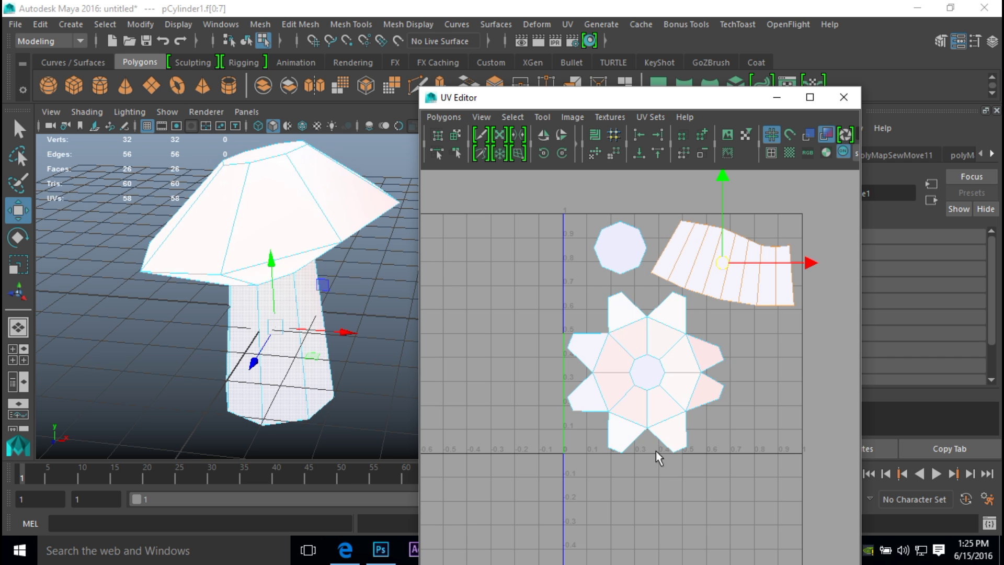
{"action": "left_click", "coordinate": [376, 399]}
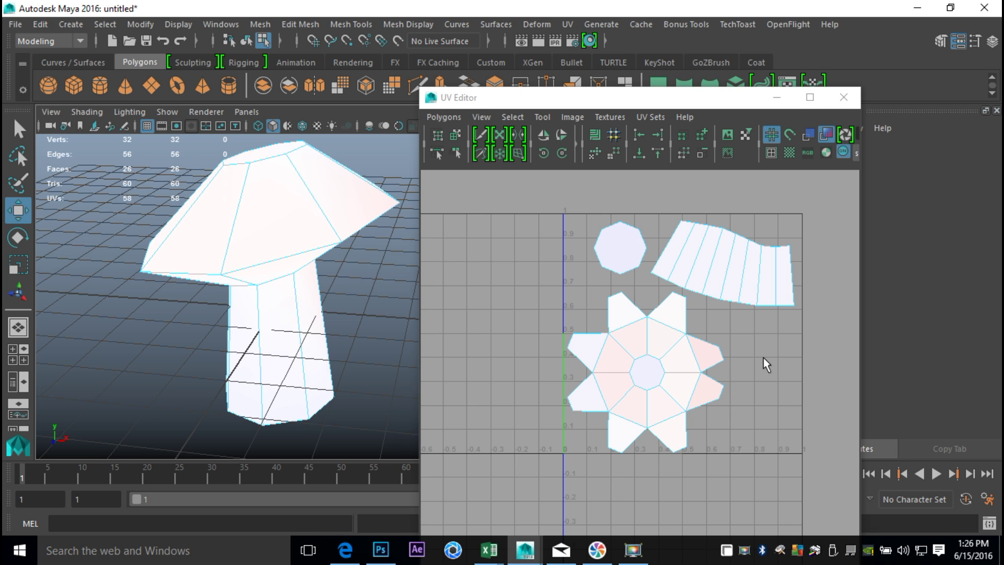
Set the UV snapshot's output file to MushroomUV on the Desktop and try to export it.
{"action": "left_click", "coordinate": [444, 118]}
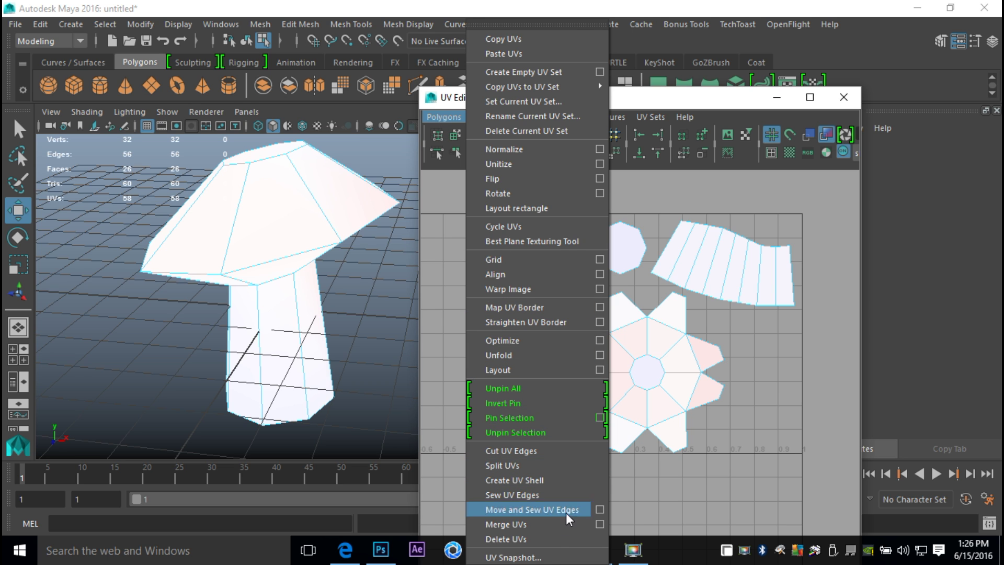
{"action": "left_click", "coordinate": [512, 557]}
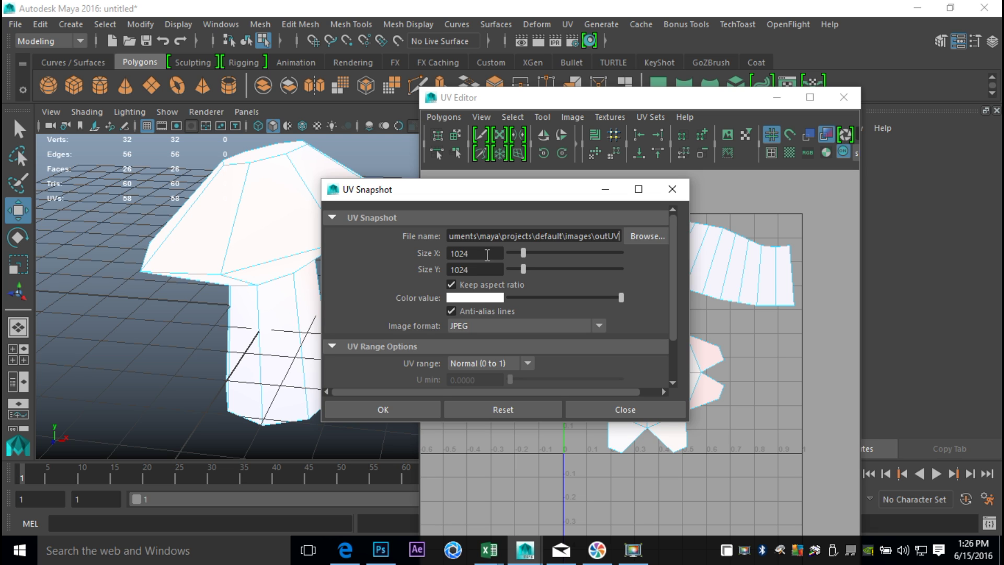
{"action": "left_click", "coordinate": [647, 238]}
{"action": "left_click", "coordinate": [172, 82]}
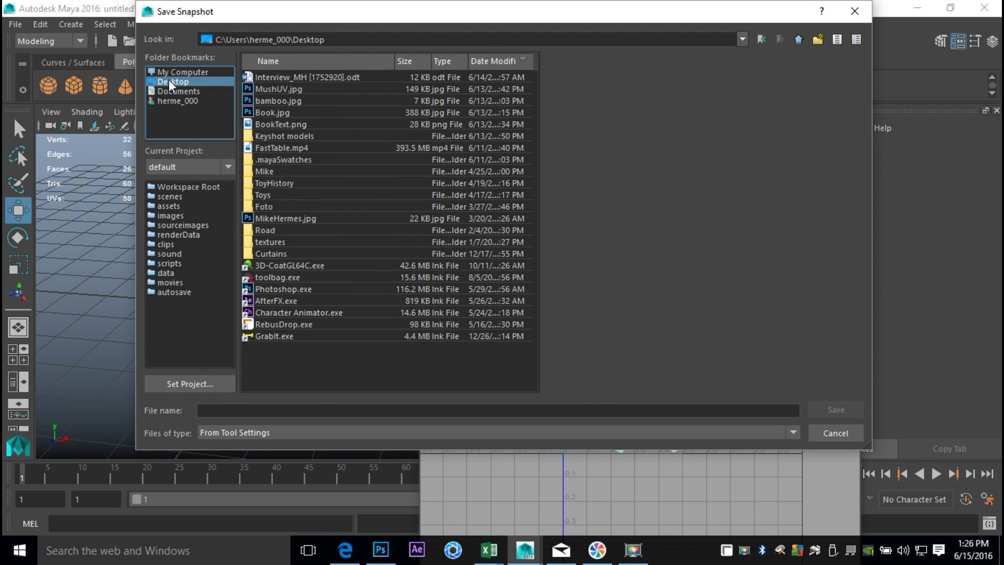
{"action": "left_click", "coordinate": [221, 412]}
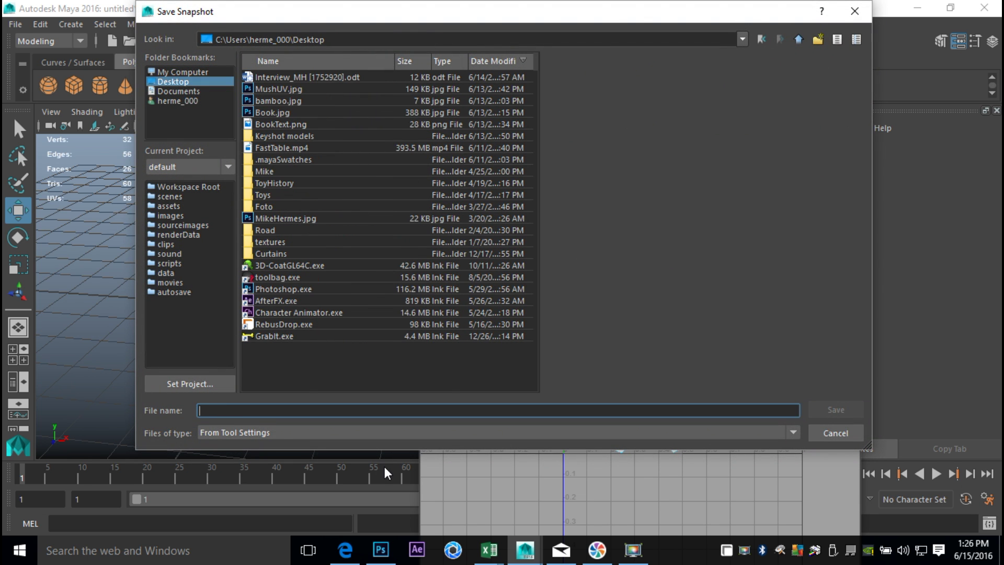
{"action": "type", "text": "MushroomUV"}
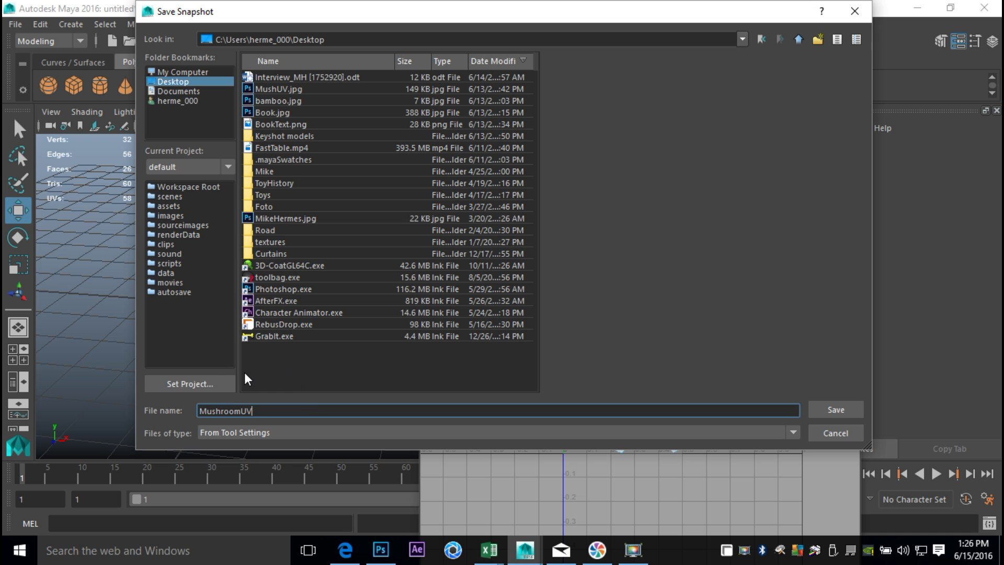
{"action": "left_click", "coordinate": [835, 410]}
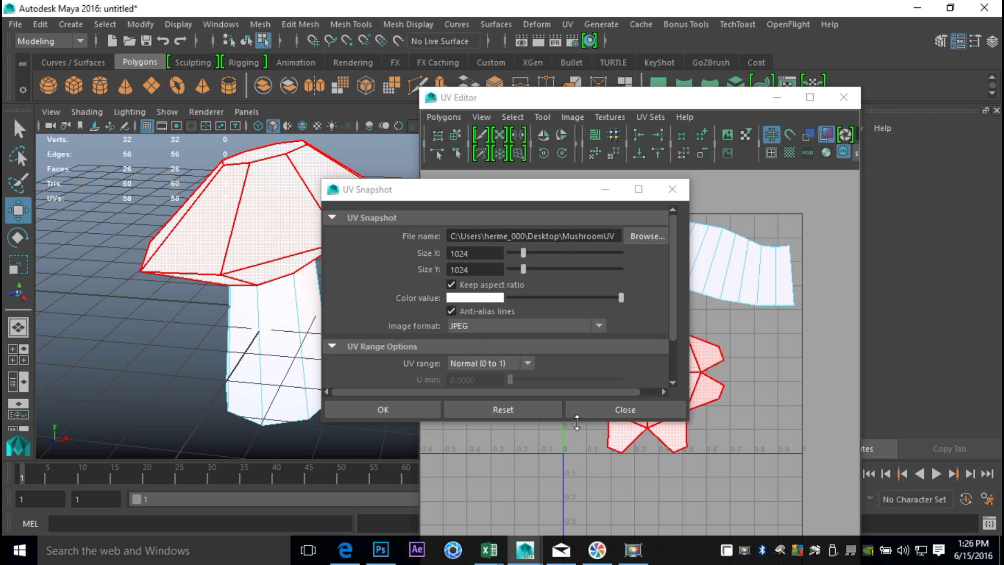
{"action": "left_click", "coordinate": [384, 413]}
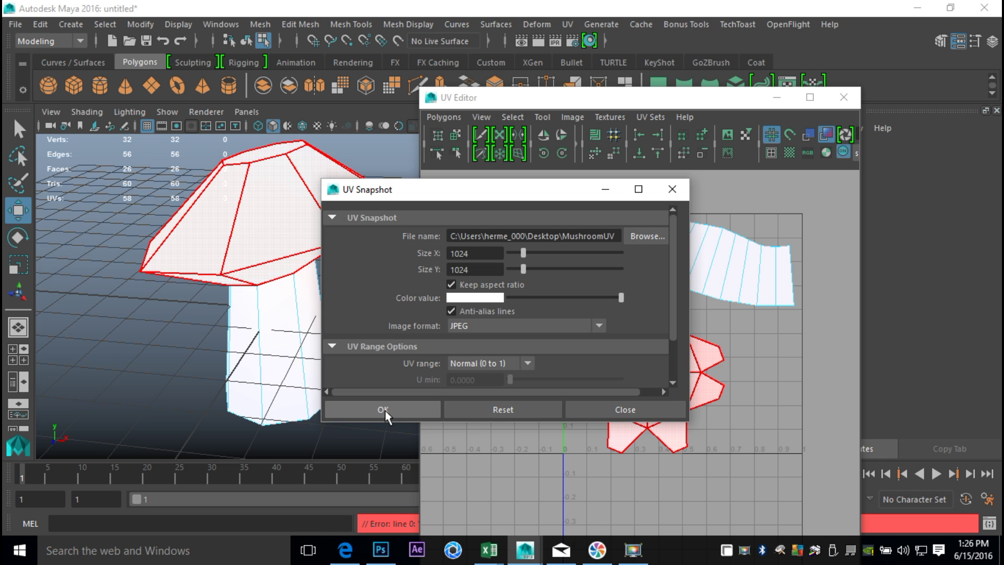
{"action": "left_click", "coordinate": [384, 413]}
Minimize the UV Editor, select the whole mushroom in object mode and export the UV snapshot.
{"action": "left_click_drag", "start_coordinate": [723, 104], "coordinate": [486, 49]}
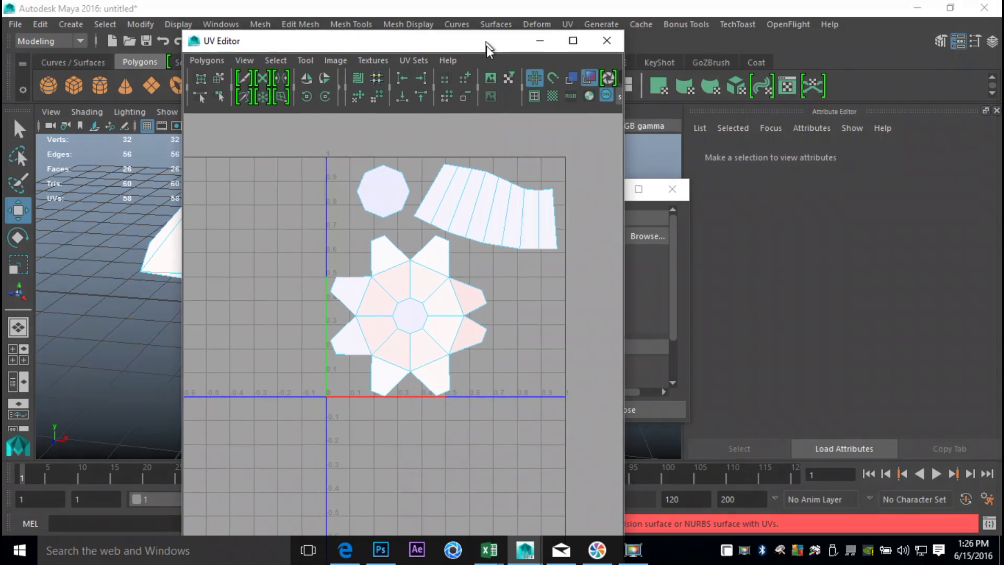
{"action": "left_click", "coordinate": [540, 41]}
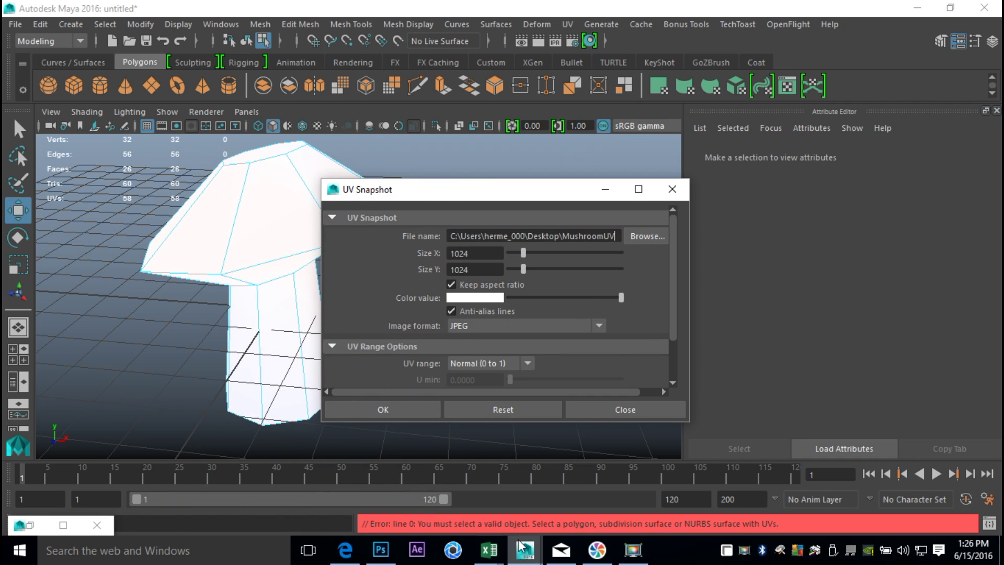
{"action": "right_click_drag", "start_coordinate": [225, 213], "coordinate": [300, 112]}
{"action": "left_click", "coordinate": [271, 235]}
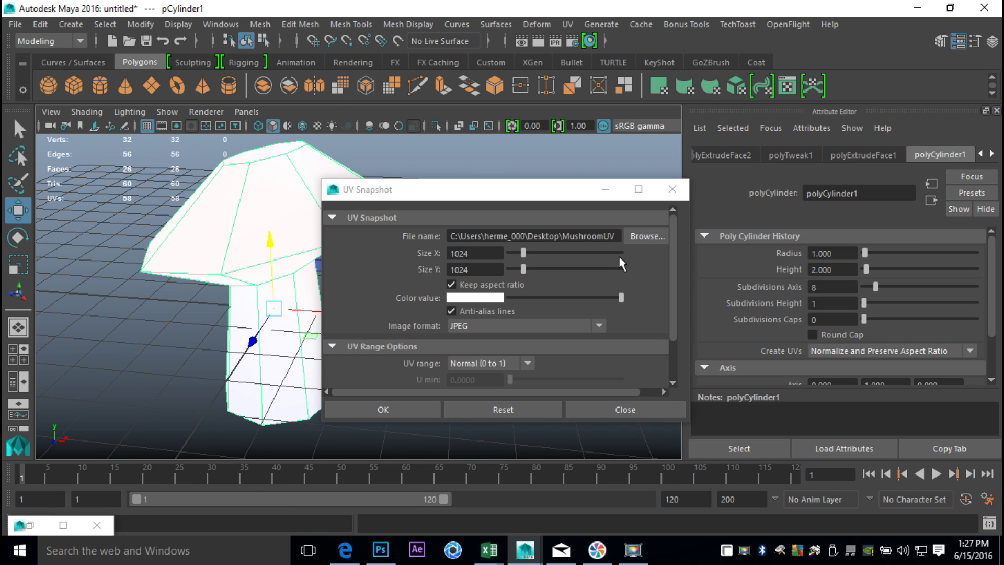
{"action": "left_click", "coordinate": [384, 410]}
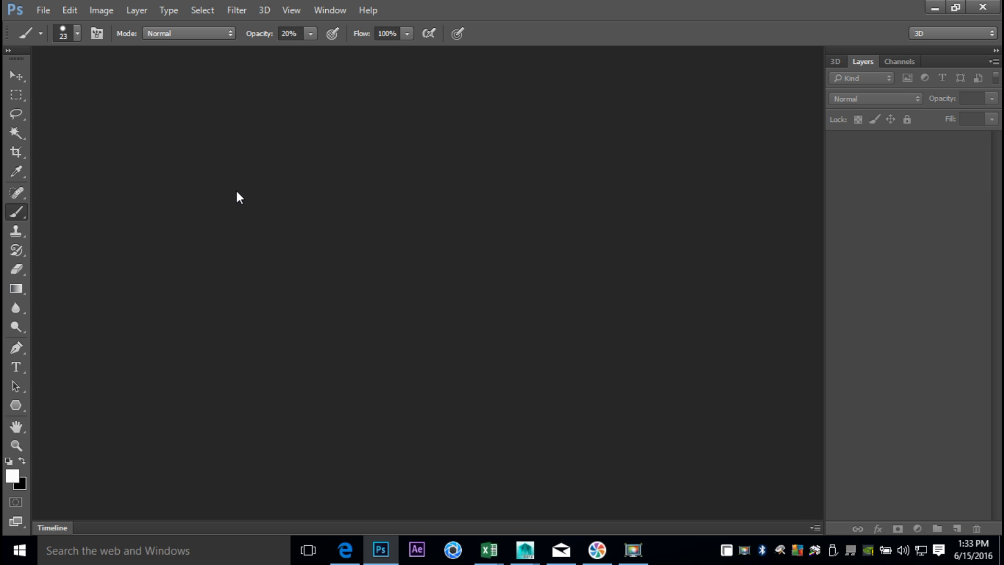
Create a new transparent 1024 × 1024 pixel Photoshop document named Mushroomtexture.
{"action": "left_click", "coordinate": [44, 15]}
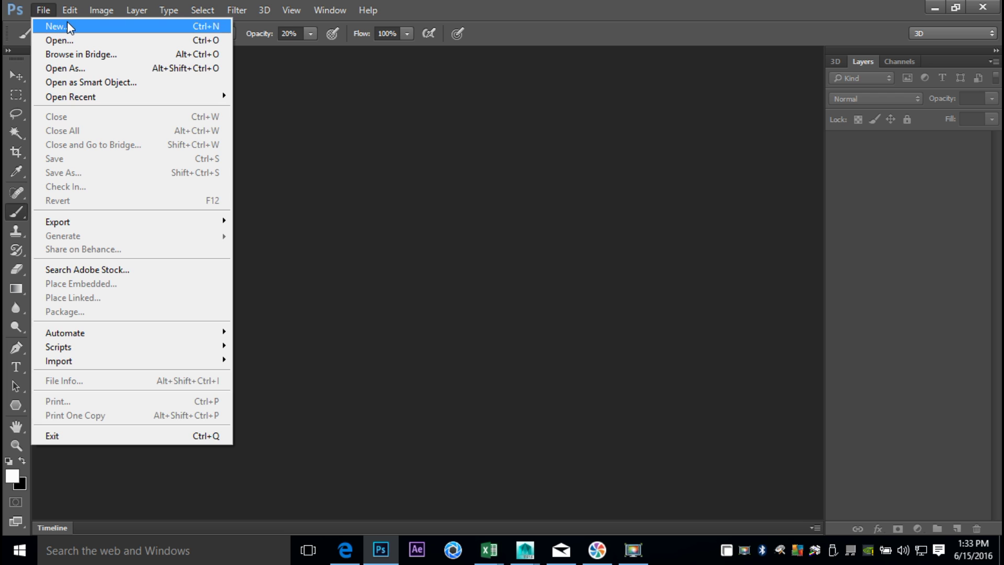
{"action": "left_click", "coordinate": [66, 22]}
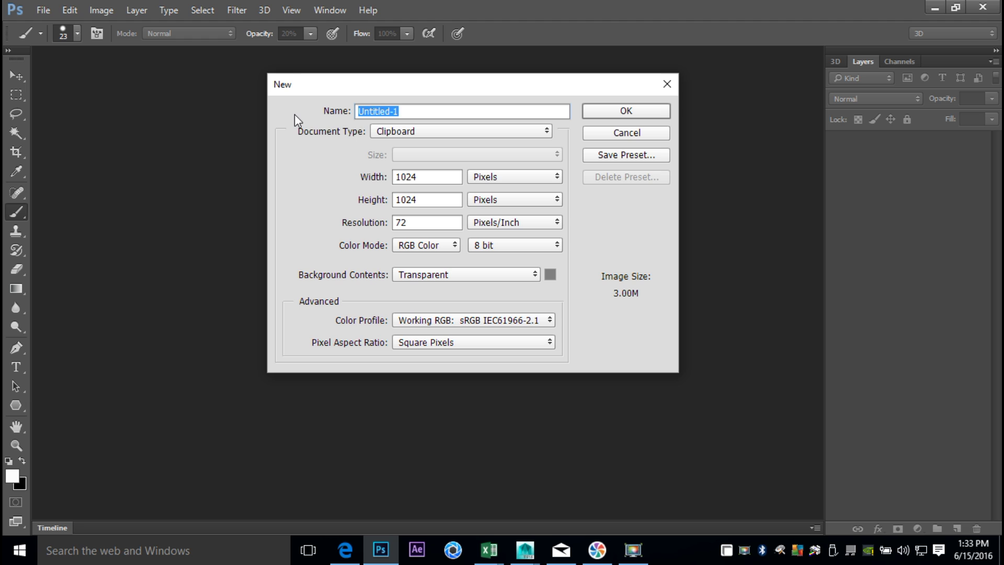
{"action": "type", "text": "Mushroomtexture"}
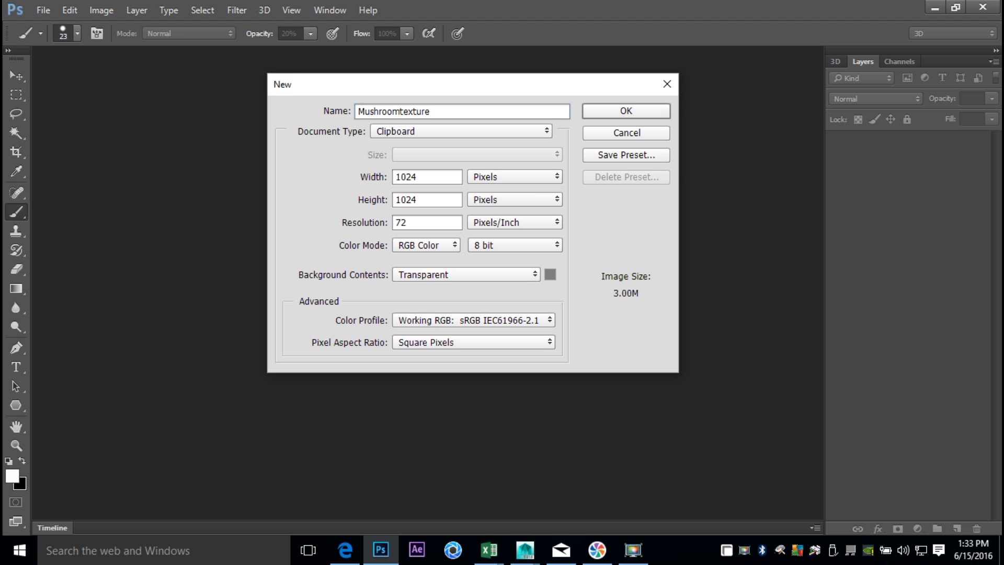
{"action": "left_click", "coordinate": [655, 107]}
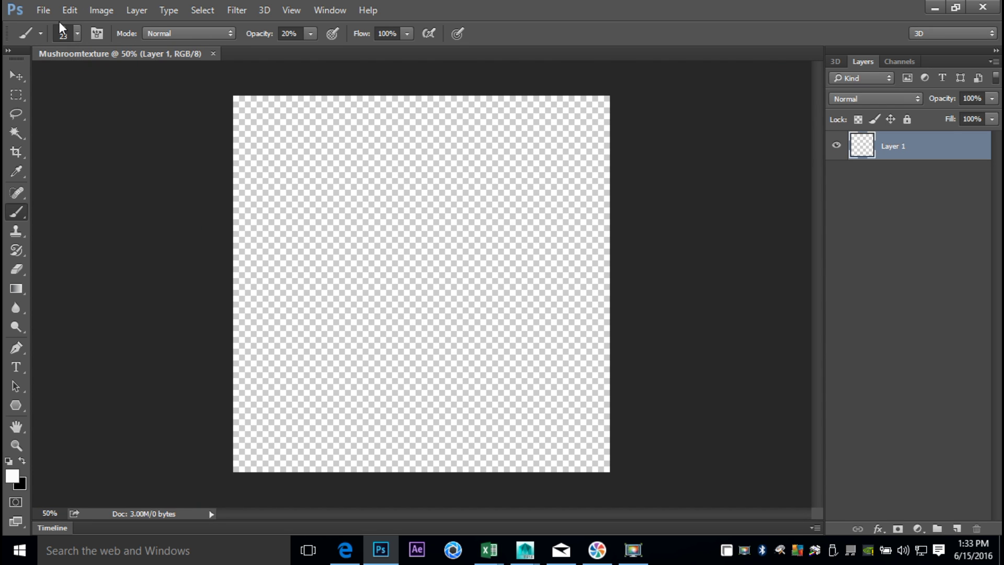
Open the exported MushroomUV.jpg snapshot from the Desktop.
{"action": "left_click", "coordinate": [47, 12]}
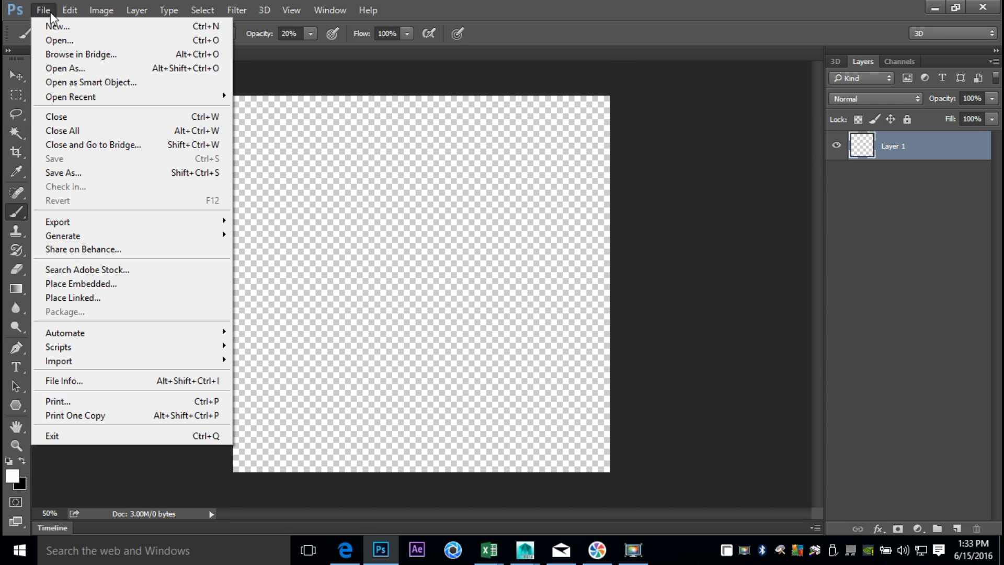
{"action": "left_click", "coordinate": [78, 46]}
{"action": "scroll", "coordinate": [265, 203], "scroll_direction": "down", "scroll_amount": 5}
{"action": "left_click", "coordinate": [179, 248]}
{"action": "left_click", "coordinate": [373, 330]}
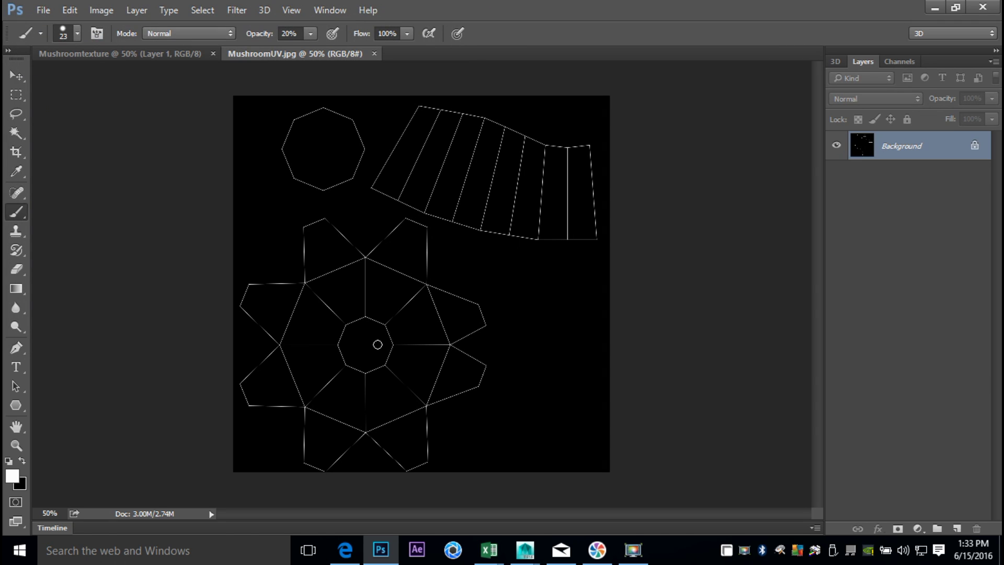
Add a new layer named UVLayer to the Mushroomtexture document.
{"action": "left_click", "coordinate": [129, 54]}
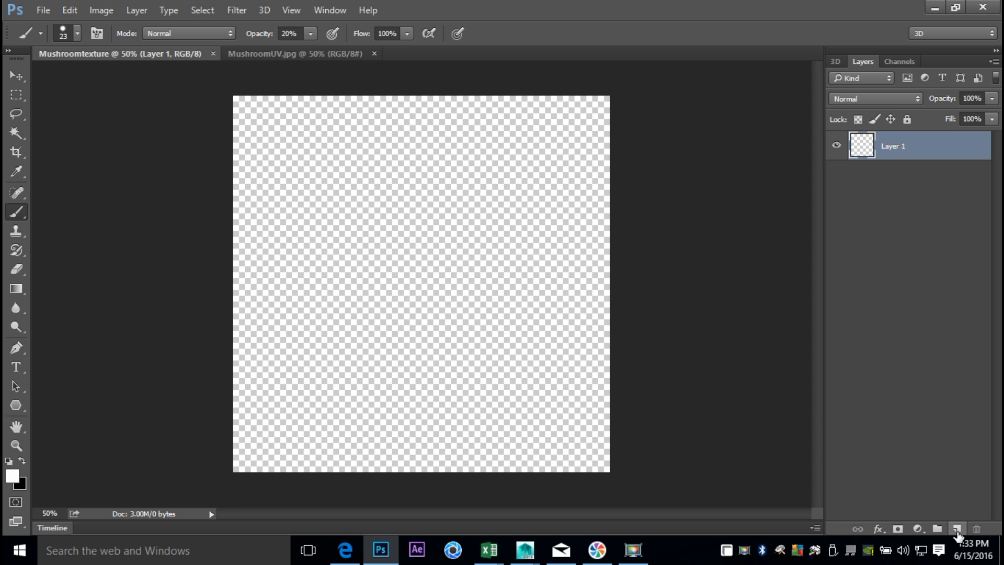
{"action": "left_click", "coordinate": [956, 529]}
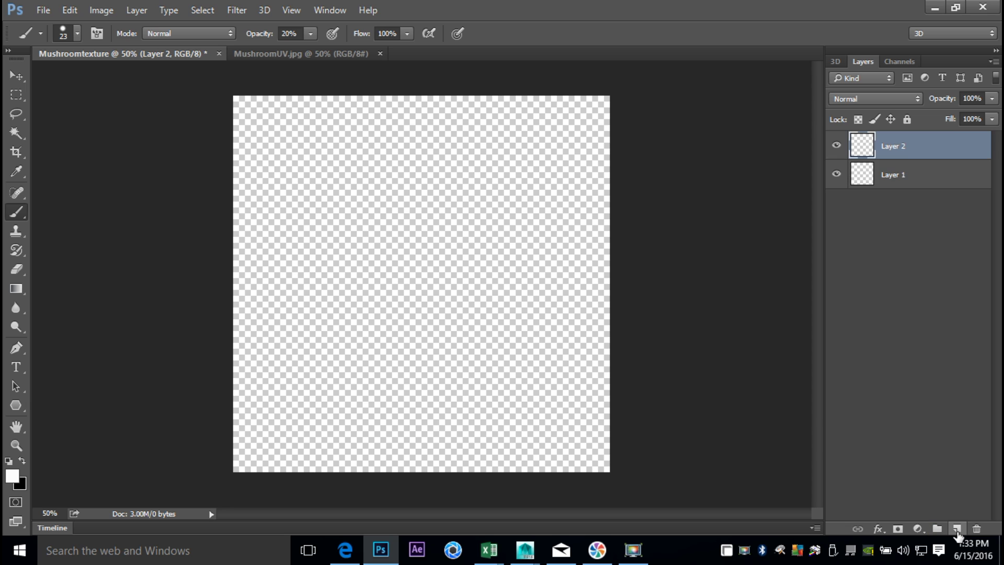
{"action": "double_click", "coordinate": [899, 147]}
{"action": "type", "text": "UV"}
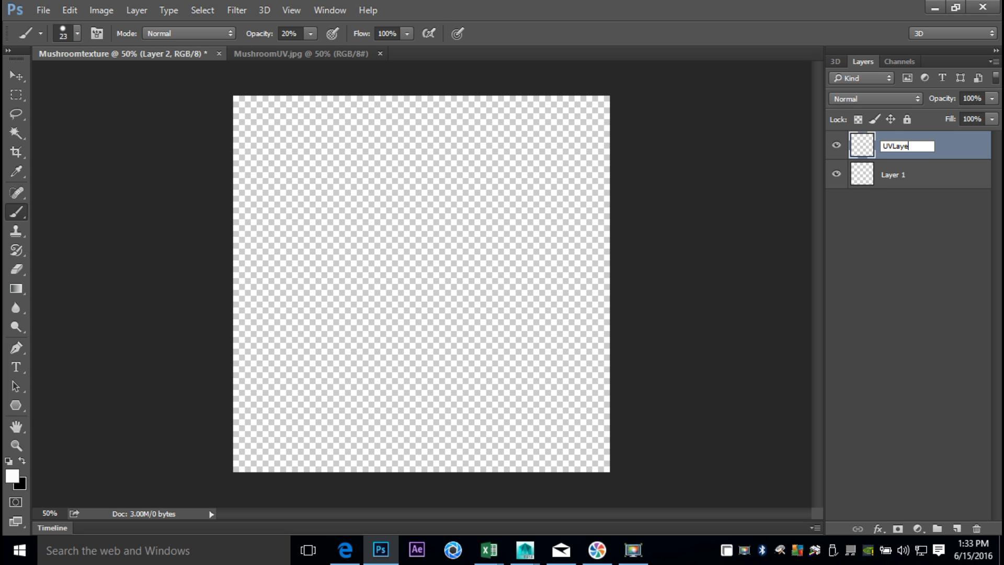
{"action": "type", "text": "Layer"}
{"action": "key", "text": "Return"}
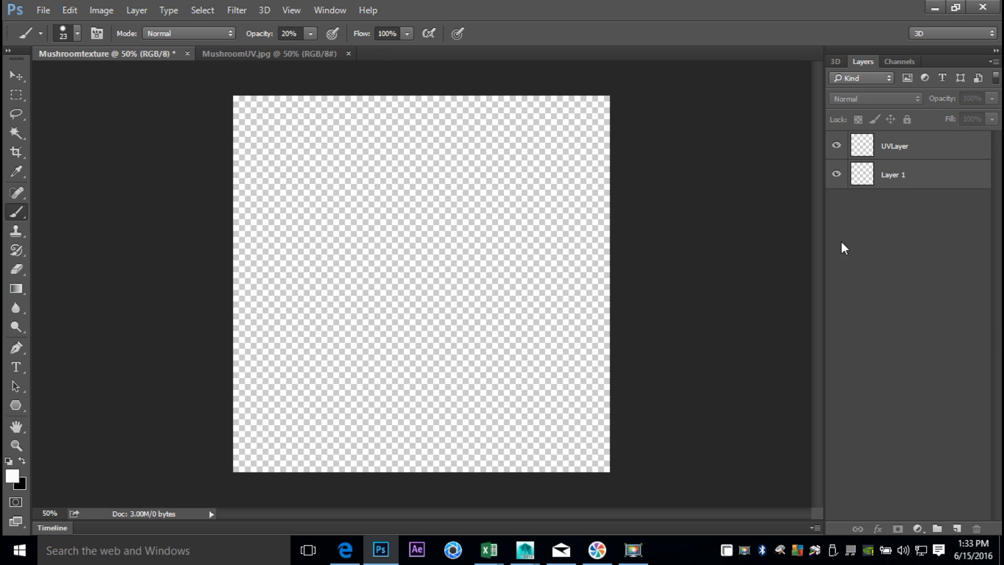
Select the entire MushroomUV.jpg image with the Rectangular Marquee and copy it.
{"action": "left_click", "coordinate": [258, 54]}
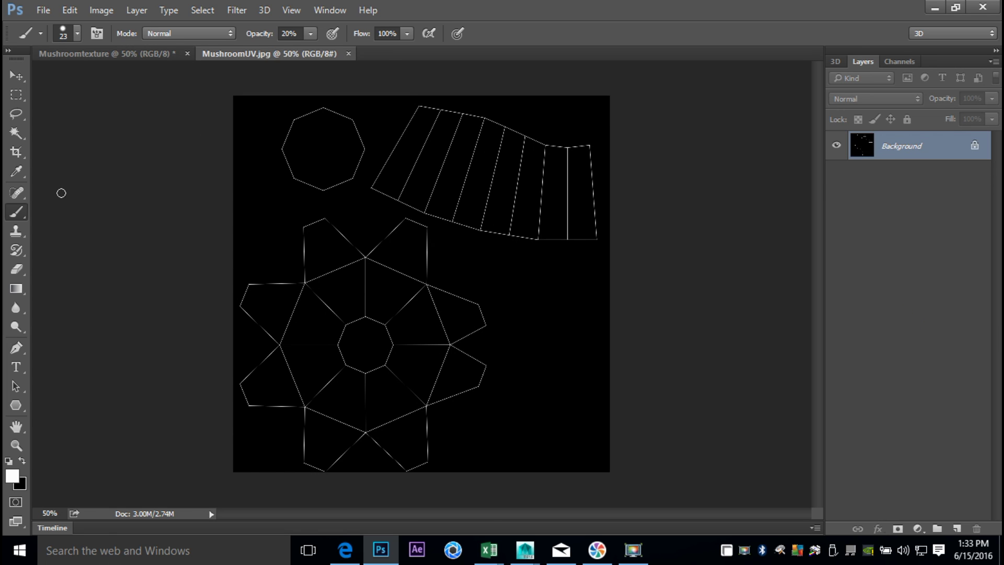
{"action": "left_click", "coordinate": [16, 95]}
{"action": "left_click_drag", "start_coordinate": [219, 94], "coordinate": [684, 520]}
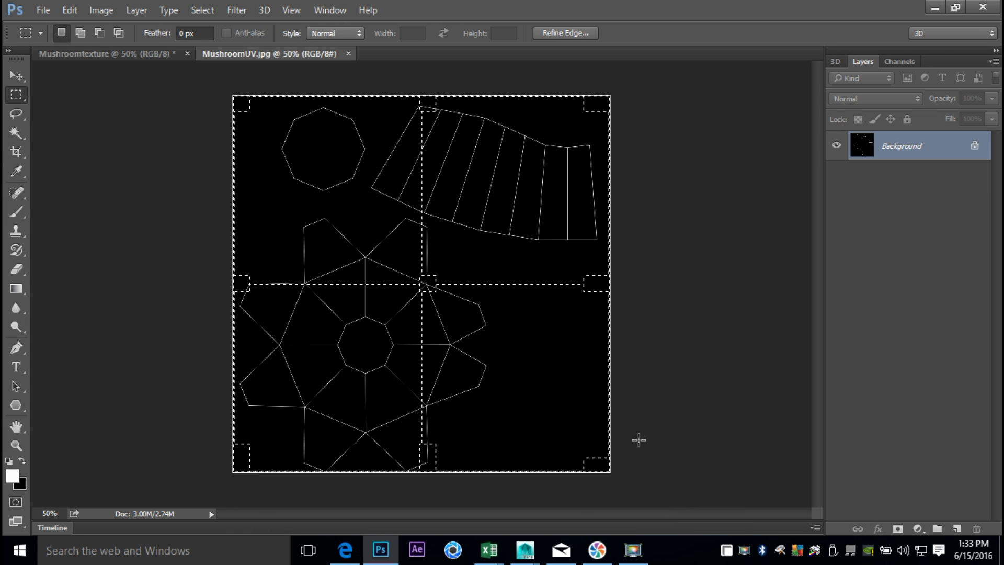
{"action": "left_click", "coordinate": [70, 10]}
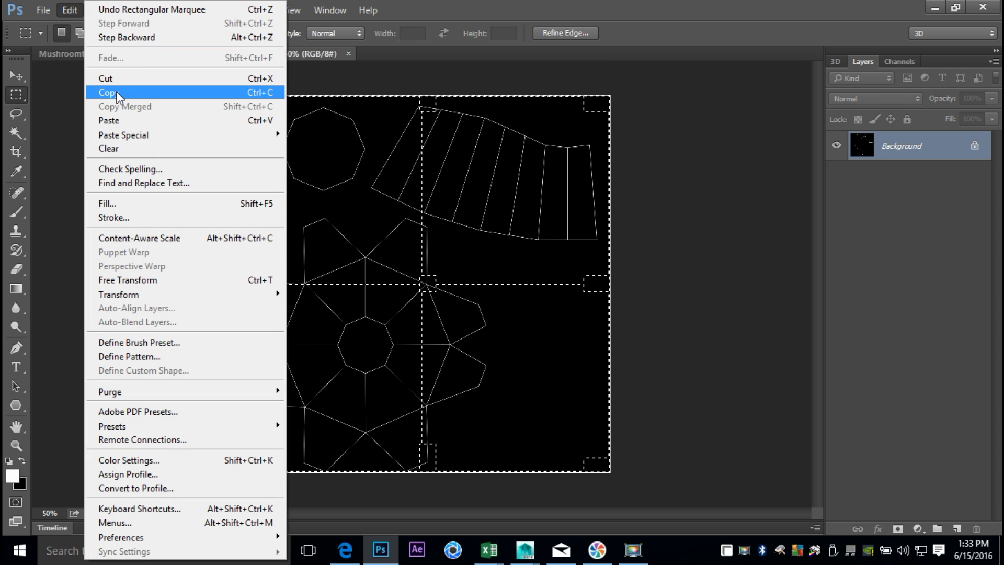
{"action": "left_click", "coordinate": [116, 94]}
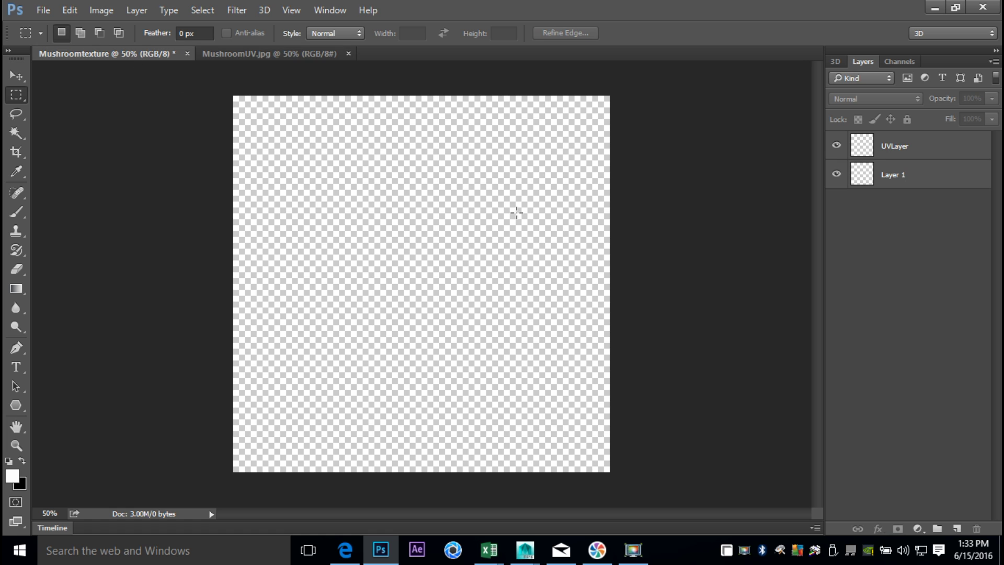
Paste the copied UV snapshot into UVLayer of the Mushroomtexture document.
{"action": "double_click", "coordinate": [867, 149]}
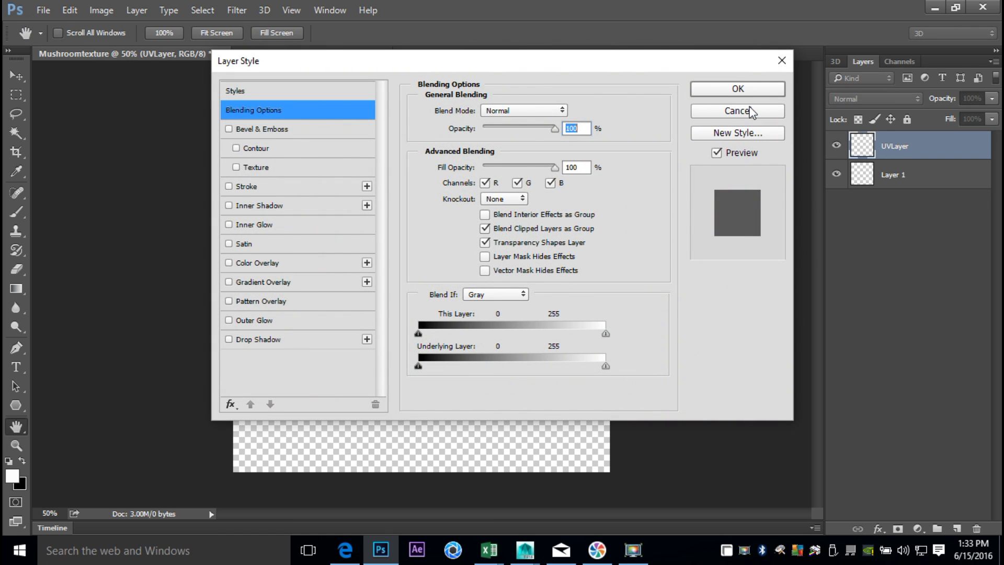
{"action": "left_click", "coordinate": [752, 111]}
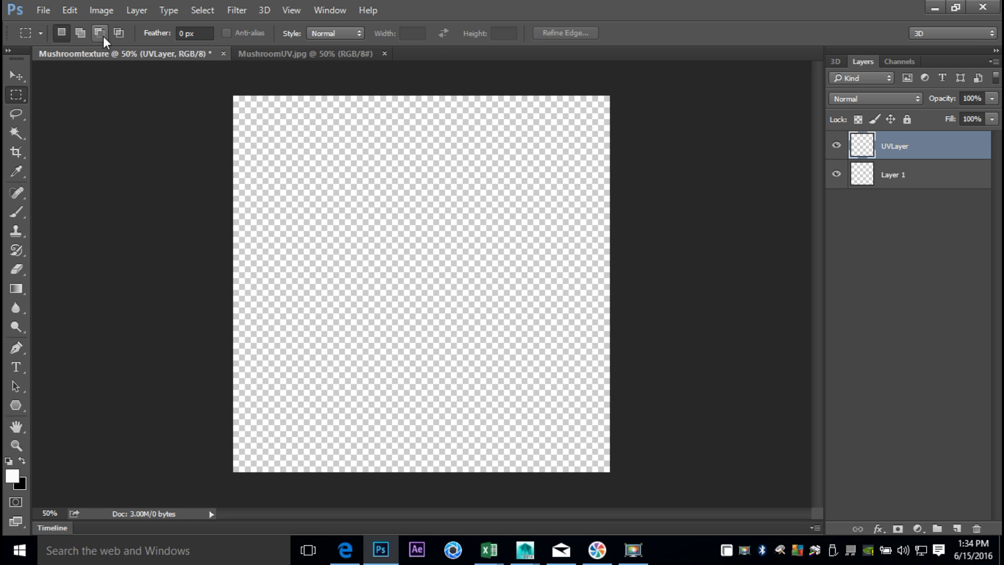
{"action": "left_click", "coordinate": [71, 11]}
{"action": "left_click", "coordinate": [119, 119]}
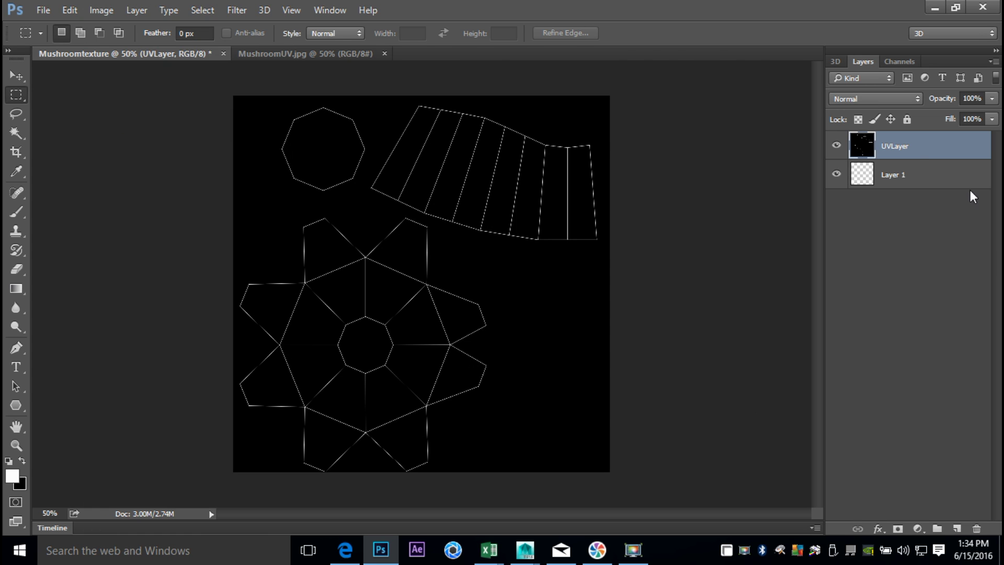
Move UVLayer beneath Layer 1 and make Layer 1 the active layer for painting.
{"action": "left_click_drag", "start_coordinate": [918, 144], "coordinate": [934, 222]}
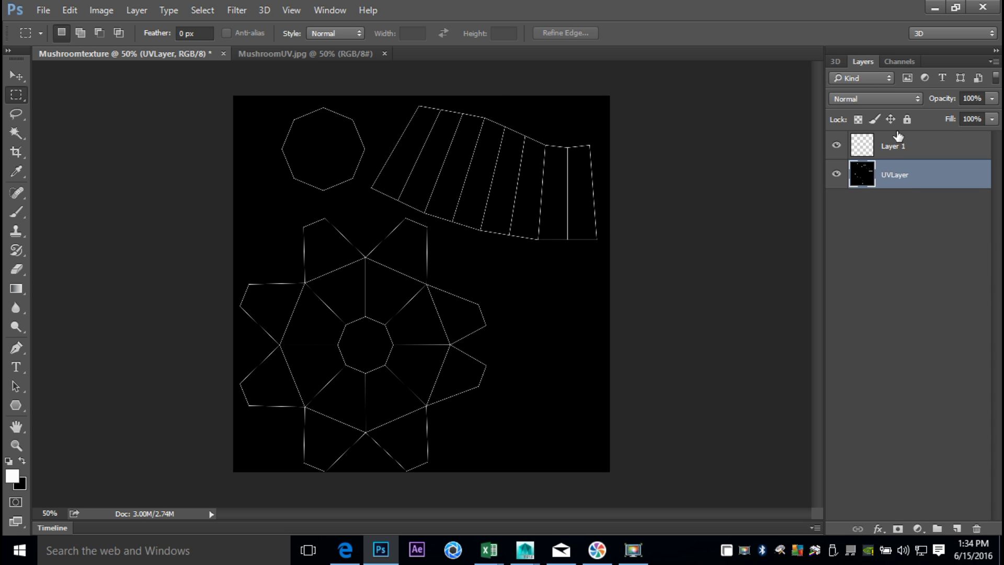
{"action": "left_click", "coordinate": [870, 148]}
{"action": "left_click", "coordinate": [861, 181]}
{"action": "left_click", "coordinate": [865, 150]}
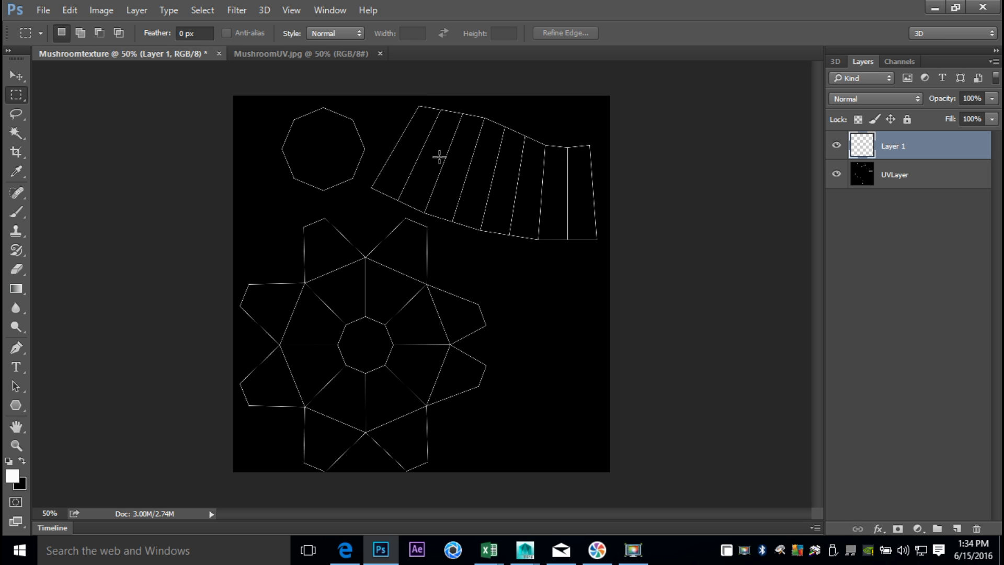
Set the foreground colour to a pale yellow-green with a hue of 68°.
{"action": "left_click", "coordinate": [13, 476]}
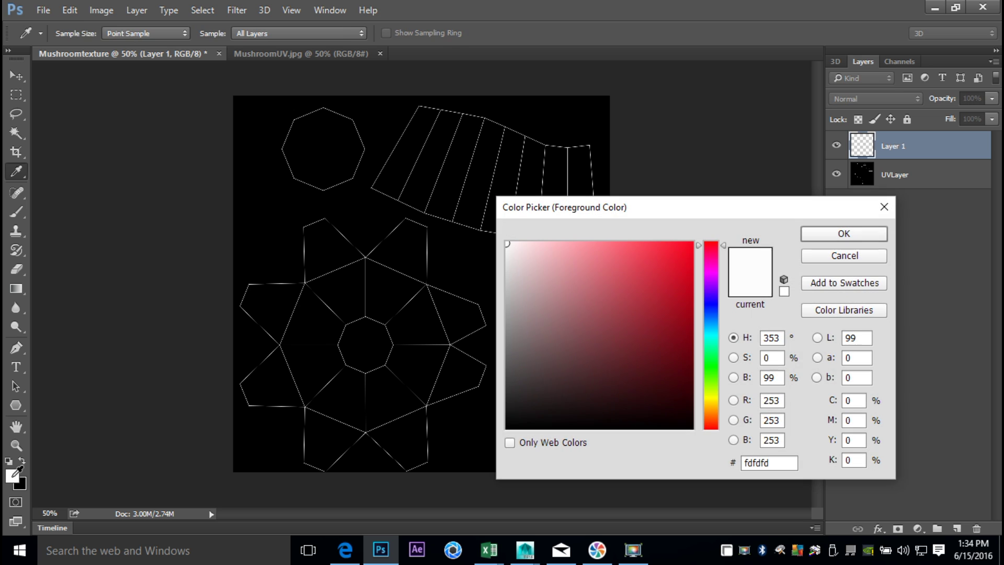
{"action": "left_click_drag", "start_coordinate": [710, 327], "coordinate": [713, 395]}
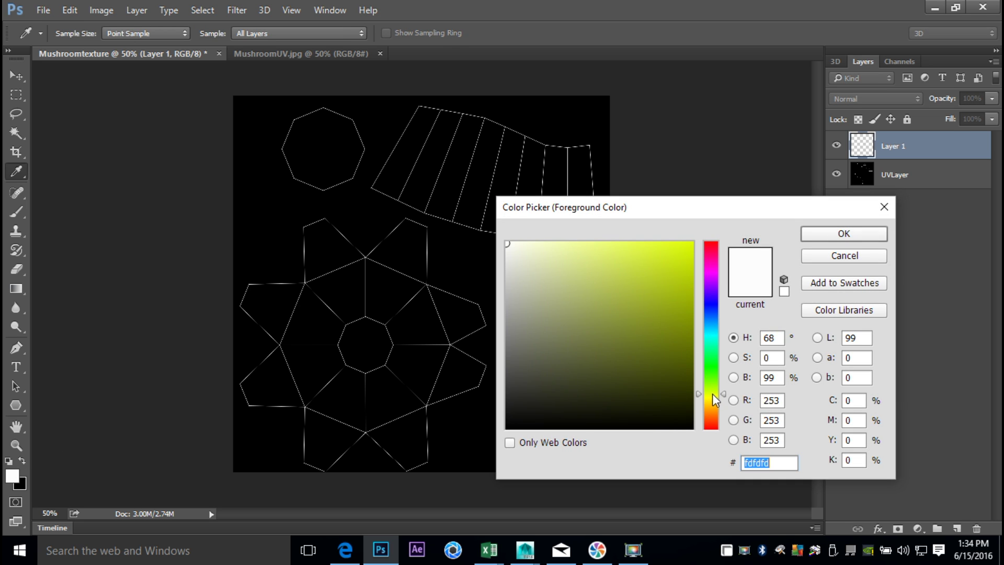
{"action": "mouse_move", "coordinate": [639, 322]}
{"action": "left_mouse_down"}
{"action": "mouse_move", "coordinate": [570, 269]}
{"action": "mouse_move", "coordinate": [574, 290]}
{"action": "left_mouse_up"}
{"action": "left_click", "coordinate": [822, 232]}
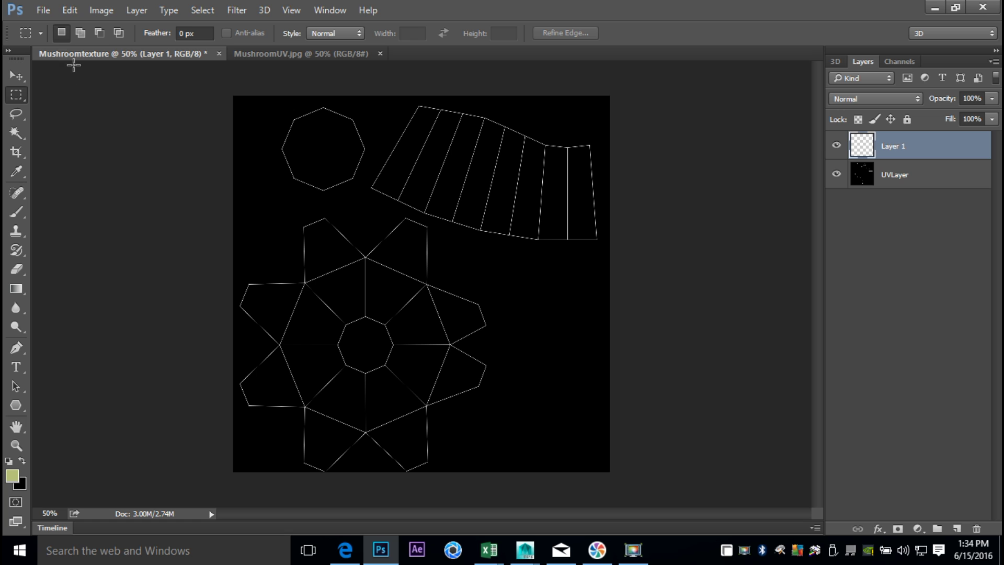
Set up a soft round brush with 114 px size, 0% hardness and 64% opacity.
{"action": "left_click", "coordinate": [20, 215]}
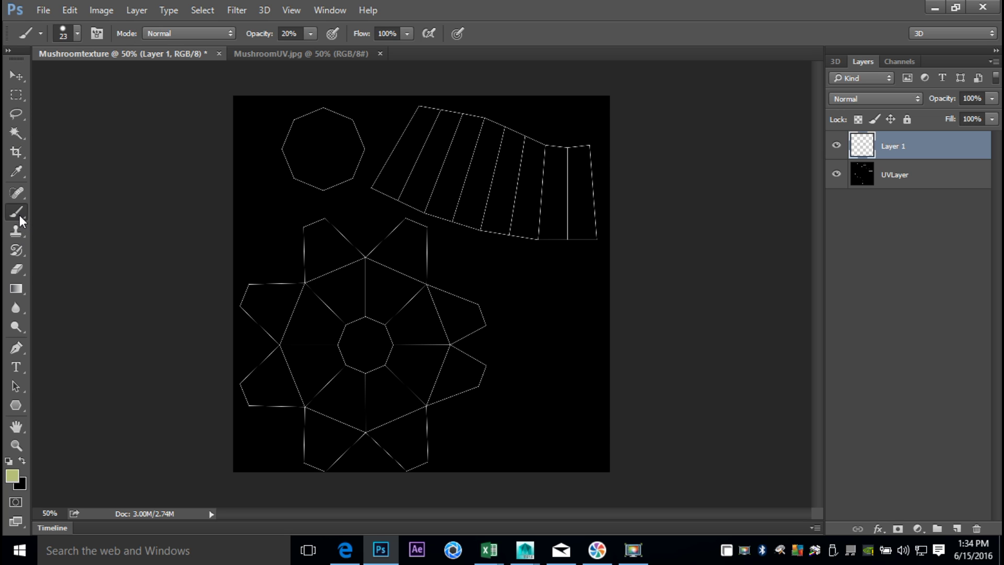
{"action": "left_click", "coordinate": [78, 34]}
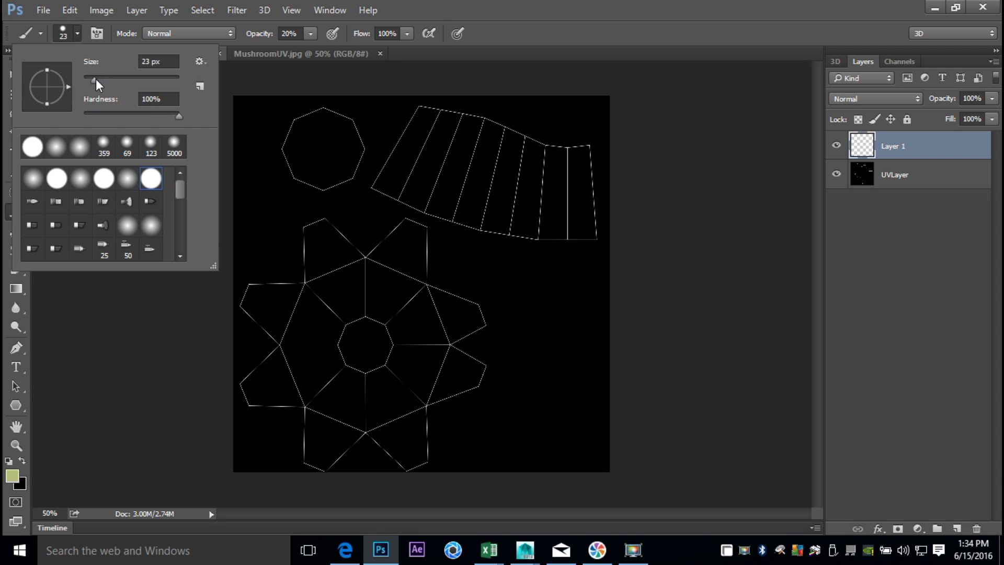
{"action": "left_click_drag", "start_coordinate": [95, 79], "coordinate": [105, 81]}
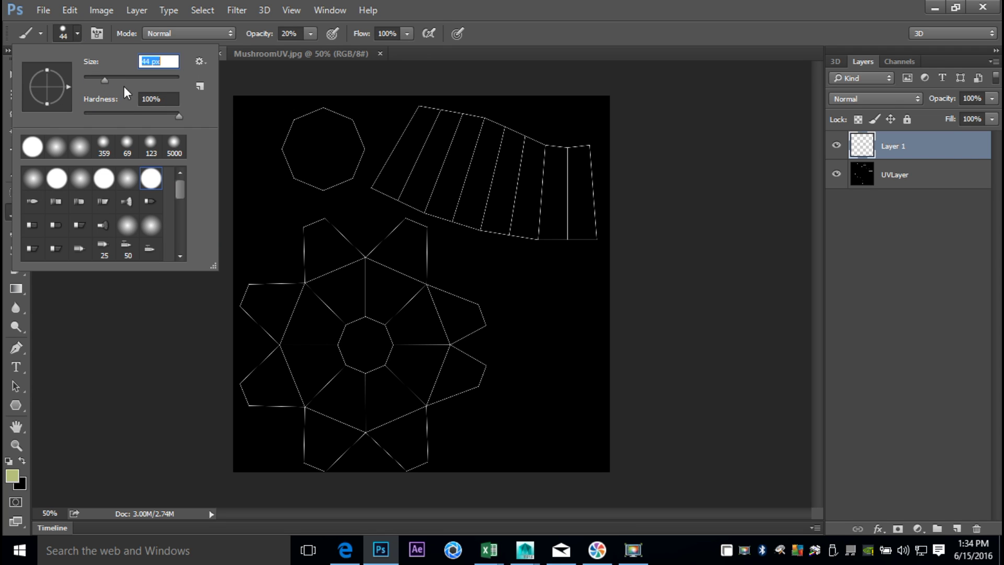
{"action": "left_click_drag", "start_coordinate": [106, 79], "coordinate": [134, 81]}
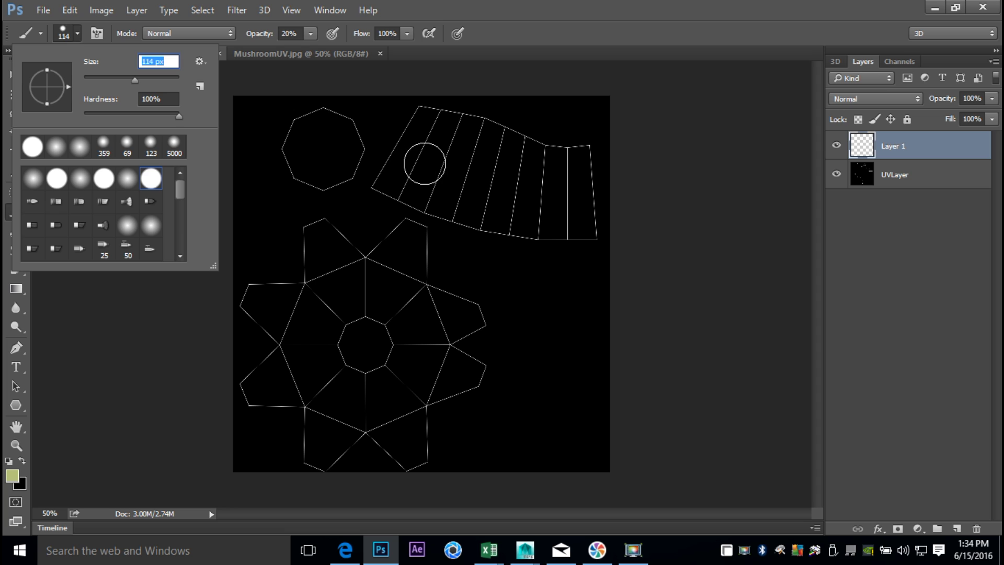
{"action": "left_click", "coordinate": [56, 147]}
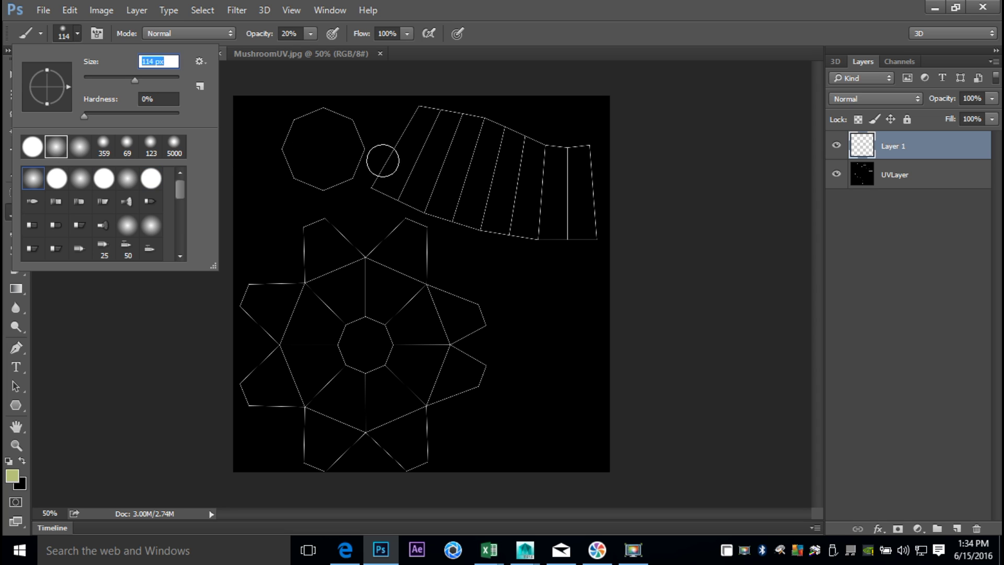
{"action": "left_click", "coordinate": [311, 34]}
{"action": "left_click", "coordinate": [311, 34]}
{"action": "left_click_drag", "start_coordinate": [309, 49], "coordinate": [344, 53]}
Paint the stem strip and the separate octagon of the UV layout with the pale yellow-green base colour.
{"action": "left_click", "coordinate": [417, 150]}
{"action": "mouse_move", "coordinate": [417, 151]}
{"action": "left_mouse_down"}
{"action": "mouse_move", "coordinate": [434, 186]}
{"action": "mouse_move", "coordinate": [413, 162]}
{"action": "mouse_move", "coordinate": [429, 163]}
{"action": "mouse_move", "coordinate": [390, 176]}
{"action": "mouse_move", "coordinate": [398, 173]}
{"action": "mouse_move", "coordinate": [396, 190]}
{"action": "mouse_move", "coordinate": [391, 182]}
{"action": "mouse_move", "coordinate": [418, 197]}
{"action": "mouse_move", "coordinate": [590, 230]}
{"action": "mouse_move", "coordinate": [585, 150]}
{"action": "mouse_move", "coordinate": [576, 212]}
{"action": "mouse_move", "coordinate": [571, 162]}
{"action": "mouse_move", "coordinate": [552, 204]}
{"action": "mouse_move", "coordinate": [527, 161]}
{"action": "mouse_move", "coordinate": [505, 163]}
{"action": "mouse_move", "coordinate": [506, 147]}
{"action": "mouse_move", "coordinate": [482, 131]}
{"action": "mouse_move", "coordinate": [432, 122]}
{"action": "mouse_move", "coordinate": [421, 134]}
{"action": "mouse_move", "coordinate": [436, 161]}
{"action": "mouse_move", "coordinate": [534, 189]}
{"action": "mouse_move", "coordinate": [506, 201]}
{"action": "mouse_move", "coordinate": [548, 147]}
{"action": "mouse_move", "coordinate": [565, 142]}
{"action": "mouse_move", "coordinate": [426, 126]}
{"action": "mouse_move", "coordinate": [401, 163]}
{"action": "mouse_move", "coordinate": [417, 196]}
{"action": "mouse_move", "coordinate": [581, 227]}
{"action": "left_mouse_up"}
{"action": "mouse_move", "coordinate": [322, 152]}
{"action": "left_mouse_down"}
{"action": "mouse_move", "coordinate": [339, 168]}
{"action": "mouse_move", "coordinate": [318, 133]}
{"action": "mouse_move", "coordinate": [334, 134]}
{"action": "mouse_move", "coordinate": [315, 158]}
{"action": "mouse_move", "coordinate": [301, 138]}
{"action": "mouse_move", "coordinate": [304, 172]}
{"action": "mouse_move", "coordinate": [304, 122]}
{"action": "mouse_move", "coordinate": [339, 136]}
{"action": "mouse_move", "coordinate": [352, 152]}
{"action": "mouse_move", "coordinate": [347, 169]}
{"action": "mouse_move", "coordinate": [324, 177]}
{"action": "mouse_move", "coordinate": [278, 148]}
{"action": "left_mouse_up"}
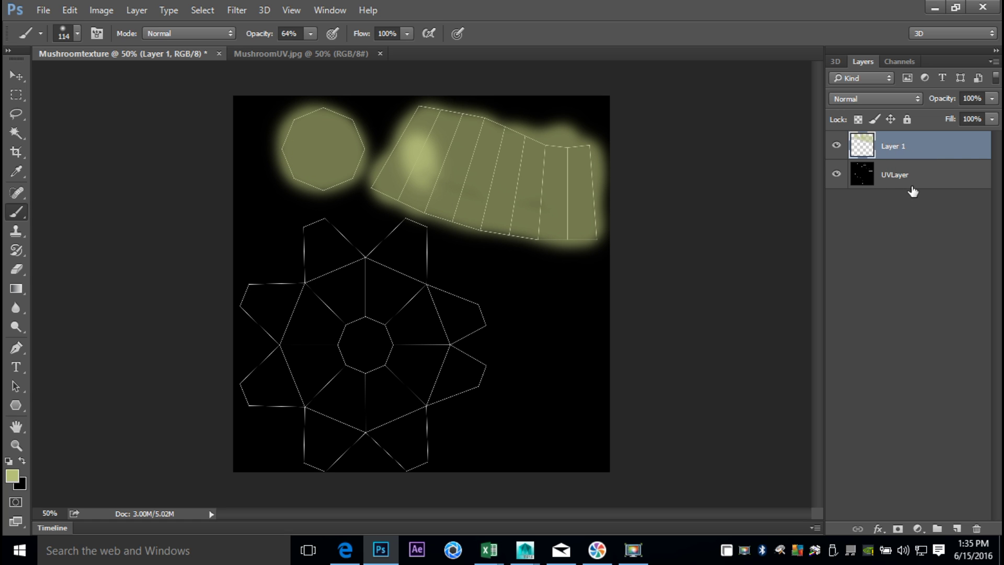
Set the foreground colour to dark olive 3b4016 and shade along the lower edge of the stem strip.
{"action": "left_click", "coordinate": [12, 476]}
{"action": "mouse_move", "coordinate": [661, 362]}
{"action": "left_mouse_down"}
{"action": "mouse_move", "coordinate": [652, 392]}
{"action": "mouse_move", "coordinate": [628, 381]}
{"action": "left_mouse_up"}
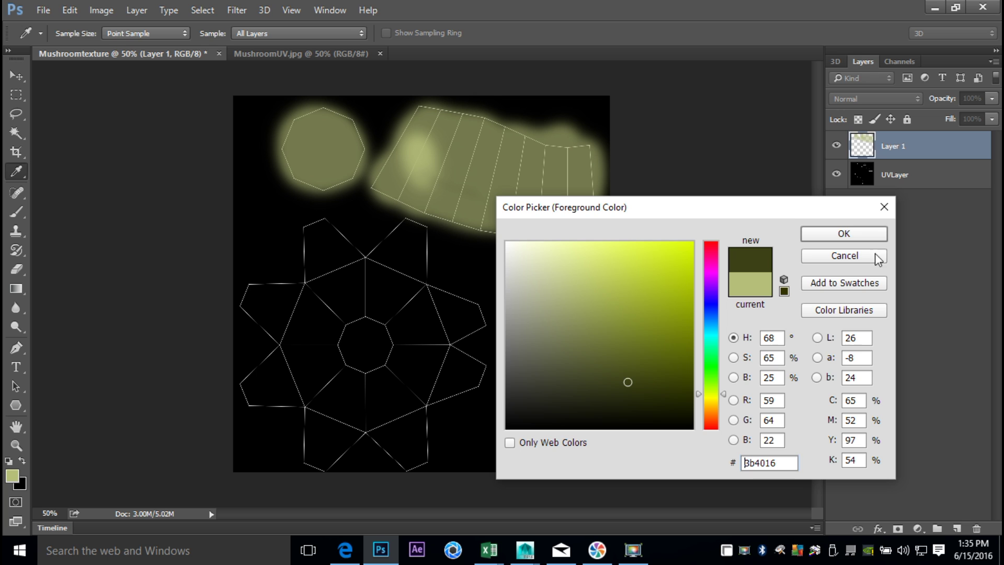
{"action": "left_click", "coordinate": [845, 234]}
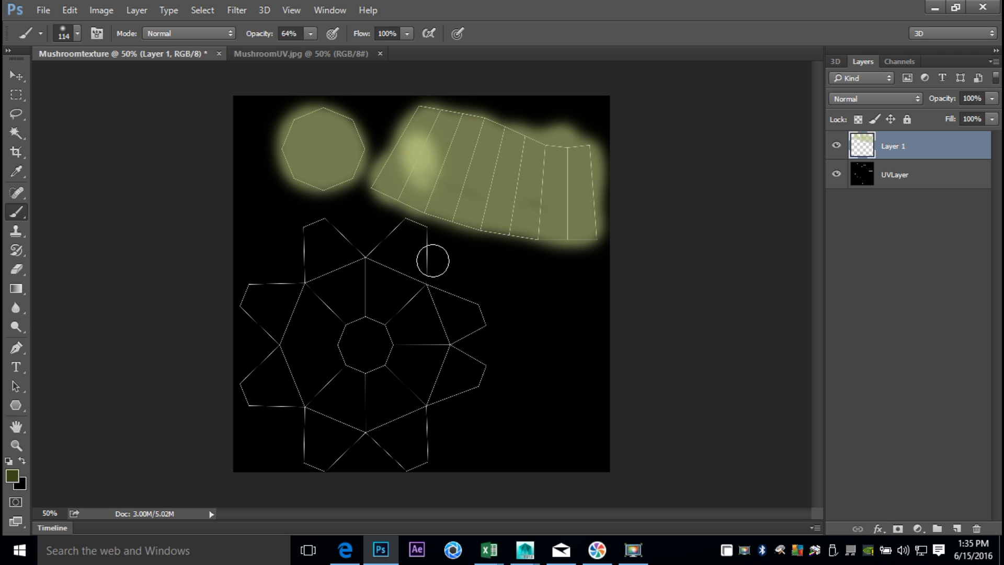
{"action": "key", "text": "F9"}
{"action": "mouse_move", "coordinate": [387, 189]}
{"action": "left_mouse_down"}
{"action": "mouse_move", "coordinate": [401, 160]}
{"action": "mouse_move", "coordinate": [409, 186]}
{"action": "mouse_move", "coordinate": [448, 196]}
{"action": "mouse_move", "coordinate": [469, 224]}
{"action": "mouse_move", "coordinate": [510, 222]}
{"action": "mouse_move", "coordinate": [530, 238]}
{"action": "mouse_move", "coordinate": [566, 230]}
{"action": "mouse_move", "coordinate": [603, 246]}
{"action": "mouse_move", "coordinate": [596, 229]}
{"action": "mouse_move", "coordinate": [579, 224]}
{"action": "mouse_move", "coordinate": [415, 206]}
{"action": "left_mouse_up"}
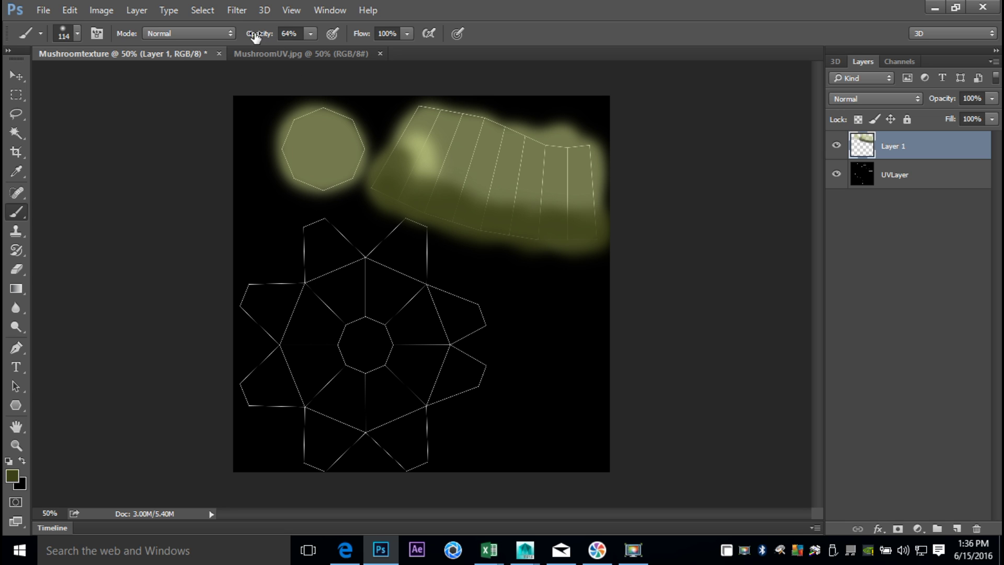
Blend the dark olive shading up the stem strip, using 19% brush opacity for light strokes and 43% for stronger ones.
{"action": "left_click", "coordinate": [310, 33]}
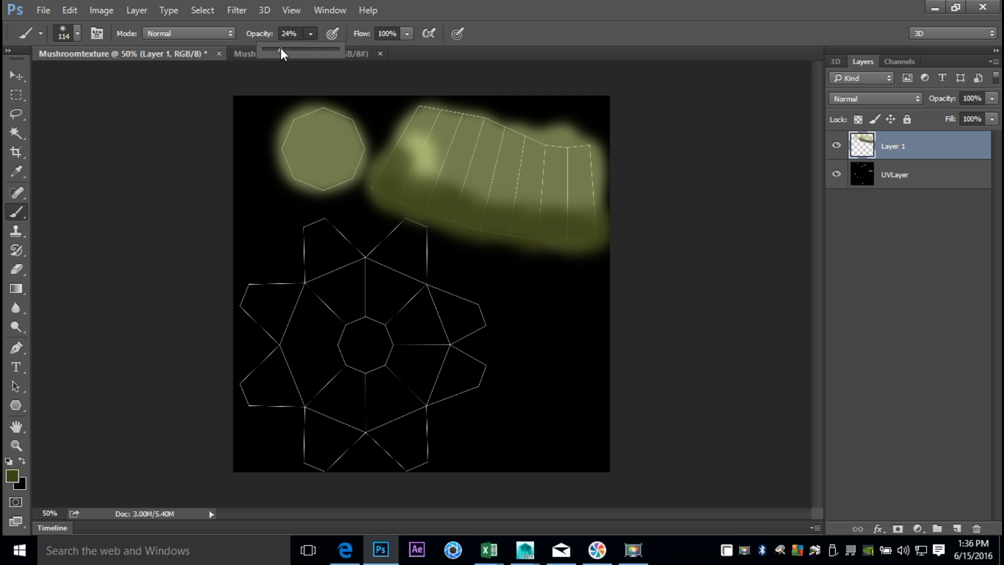
{"action": "left_click", "coordinate": [406, 141]}
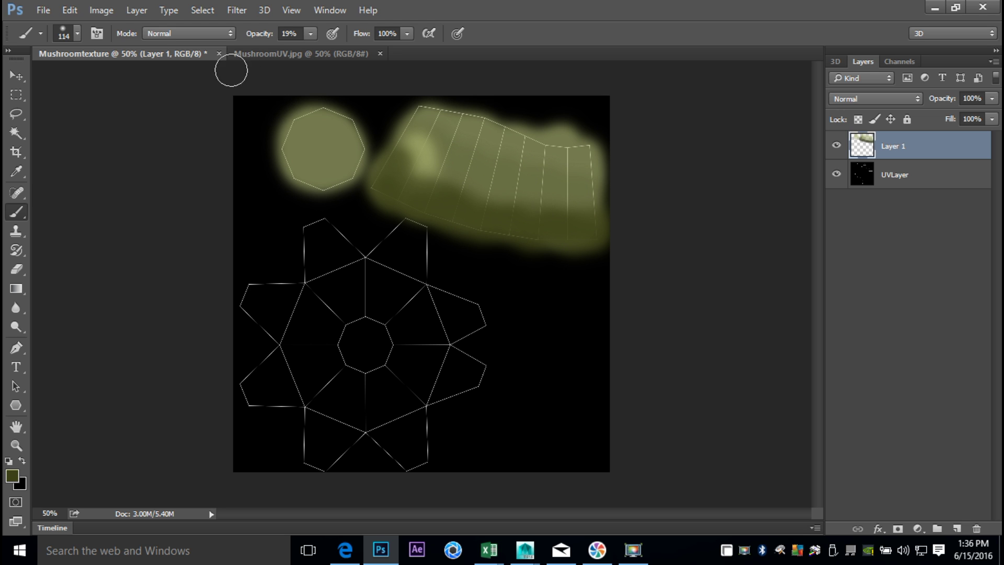
{"action": "left_click", "coordinate": [310, 34]}
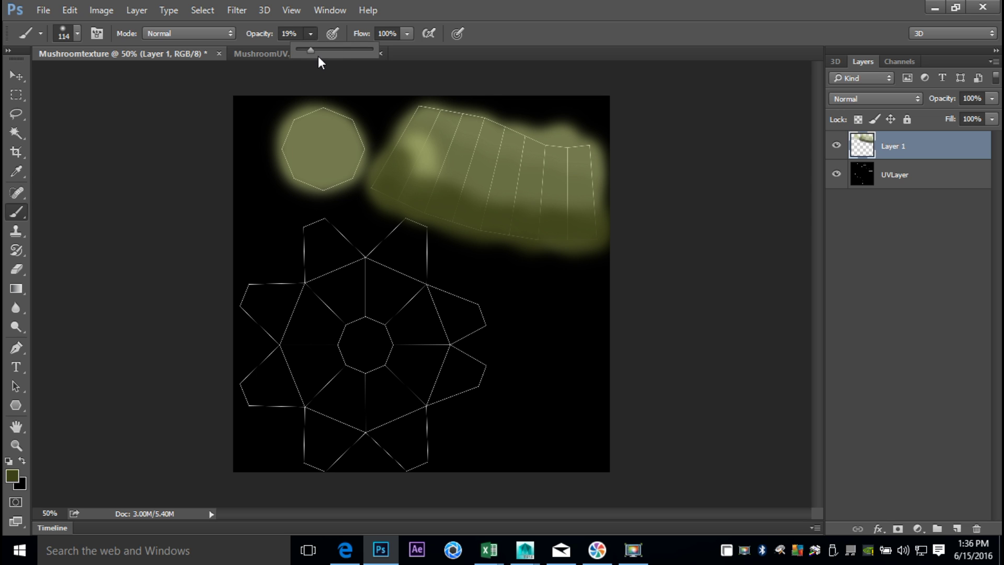
{"action": "left_click_drag", "start_coordinate": [311, 50], "coordinate": [330, 54]}
{"action": "mouse_move", "coordinate": [418, 159]}
{"action": "left_mouse_down"}
{"action": "mouse_move", "coordinate": [470, 190]}
{"action": "mouse_move", "coordinate": [497, 182]}
{"action": "mouse_move", "coordinate": [543, 212]}
{"action": "mouse_move", "coordinate": [552, 203]}
{"action": "mouse_move", "coordinate": [609, 215]}
{"action": "left_mouse_up"}
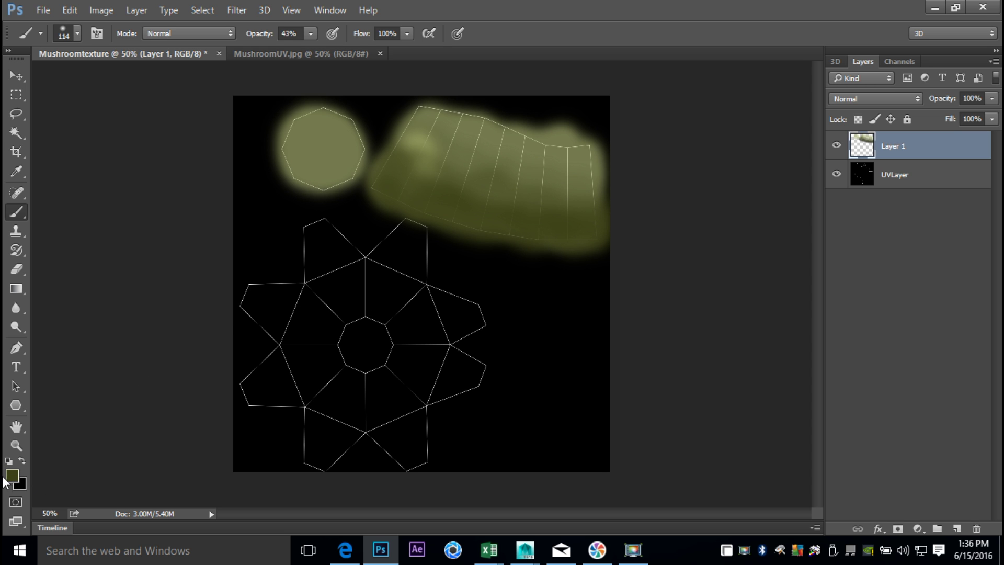
Set the foreground colour to near-black 040404 and darken the stem strip's lower edge and the octagon's rim.
{"action": "left_click", "coordinate": [8, 476]}
{"action": "left_click_drag", "start_coordinate": [570, 386], "coordinate": [518, 426]}
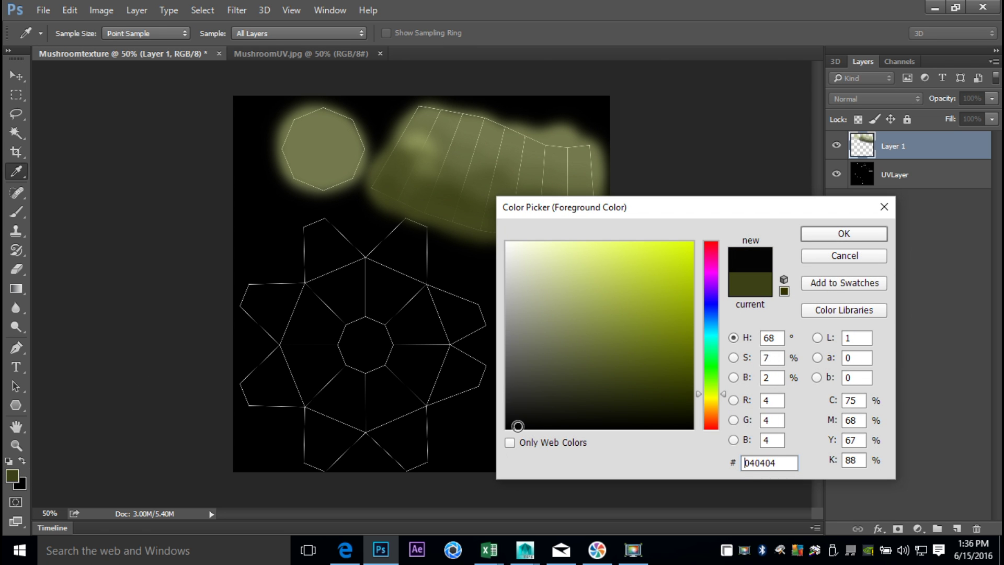
{"action": "left_click", "coordinate": [853, 236]}
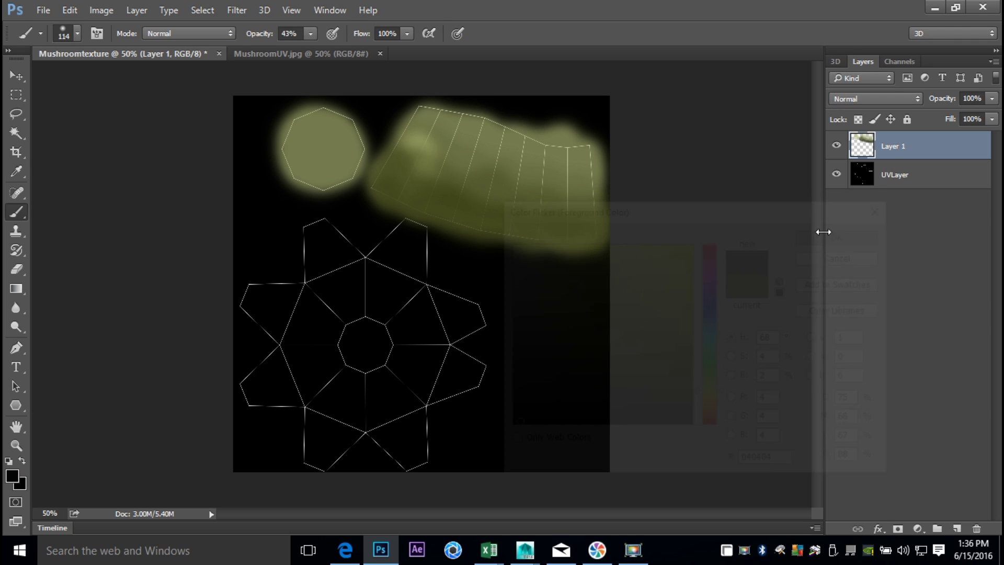
{"action": "mouse_move", "coordinate": [378, 195]}
{"action": "left_mouse_down"}
{"action": "mouse_move", "coordinate": [506, 235]}
{"action": "mouse_move", "coordinate": [596, 240]}
{"action": "left_mouse_up"}
{"action": "mouse_move", "coordinate": [319, 189]}
{"action": "left_mouse_down"}
{"action": "mouse_move", "coordinate": [288, 169]}
{"action": "mouse_move", "coordinate": [284, 139]}
{"action": "mouse_move", "coordinate": [305, 112]}
{"action": "mouse_move", "coordinate": [335, 112]}
{"action": "mouse_move", "coordinate": [357, 132]}
{"action": "mouse_move", "coordinate": [355, 168]}
{"action": "mouse_move", "coordinate": [337, 187]}
{"action": "mouse_move", "coordinate": [307, 187]}
{"action": "left_mouse_up"}
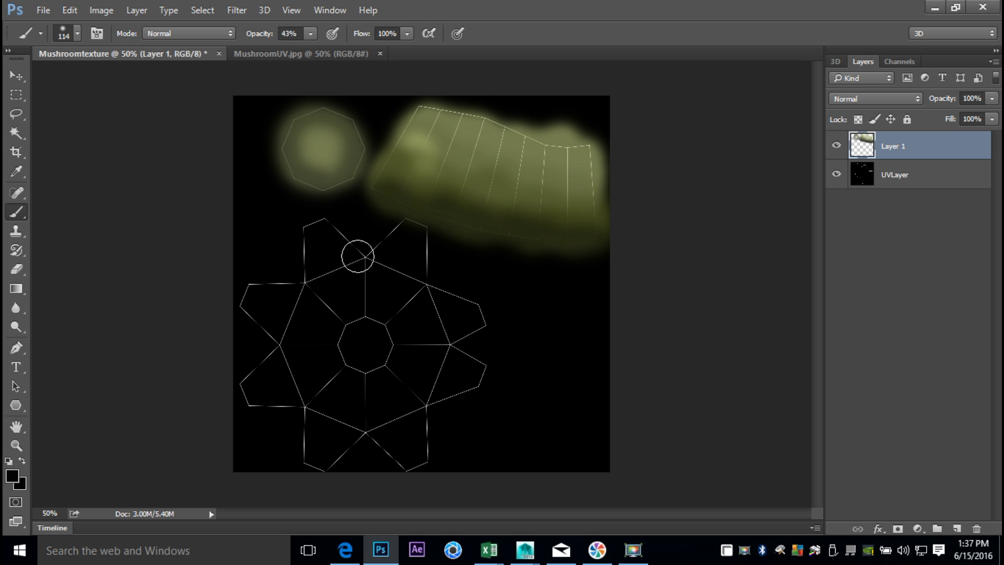
Set the foreground colour to red f90622, enlarge the soft brush to 312 px, and fill the whole cap UV area.
{"action": "left_click", "coordinate": [12, 477]}
{"action": "left_click_drag", "start_coordinate": [718, 286], "coordinate": [688, 248]}
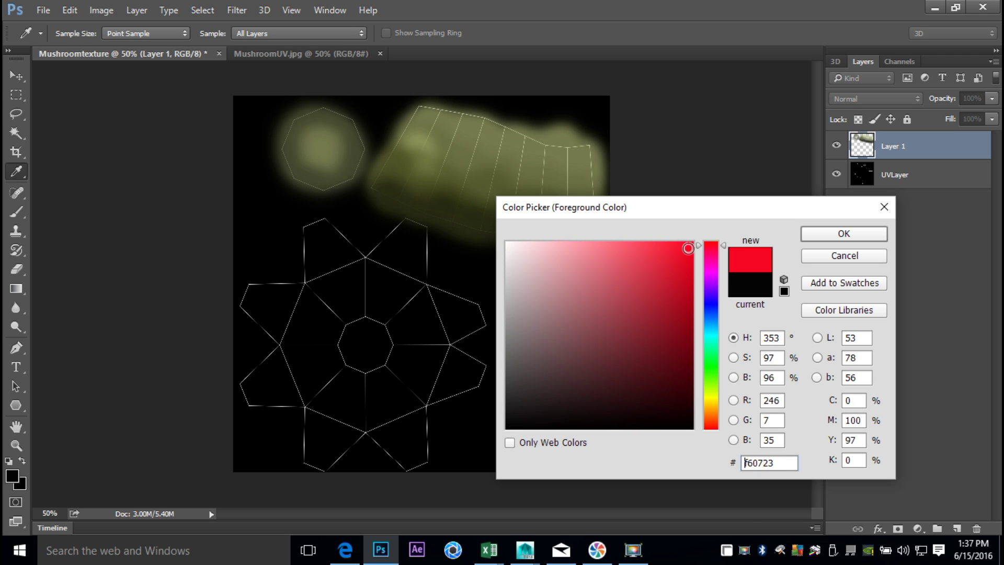
{"action": "left_click", "coordinate": [832, 232]}
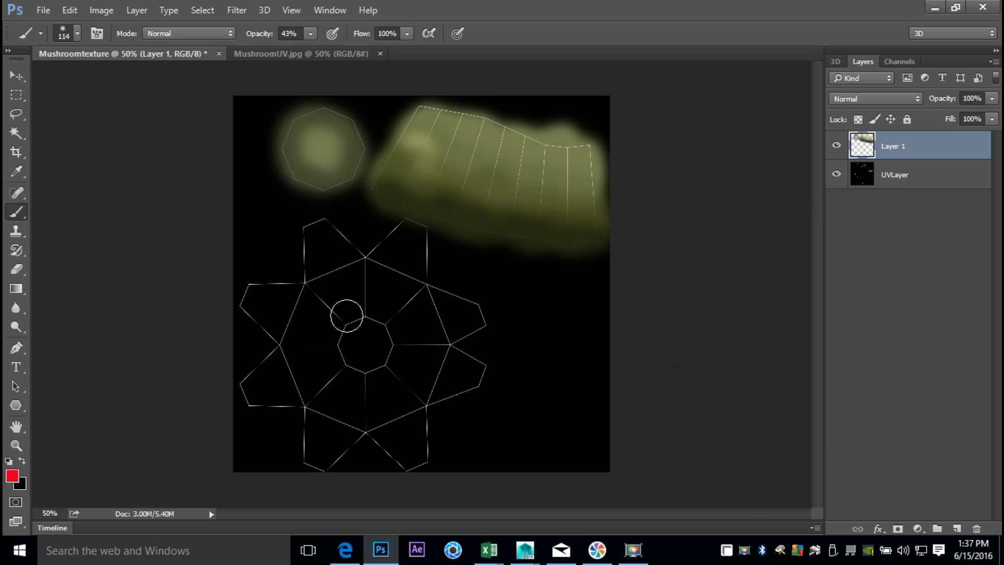
{"action": "left_click", "coordinate": [77, 35]}
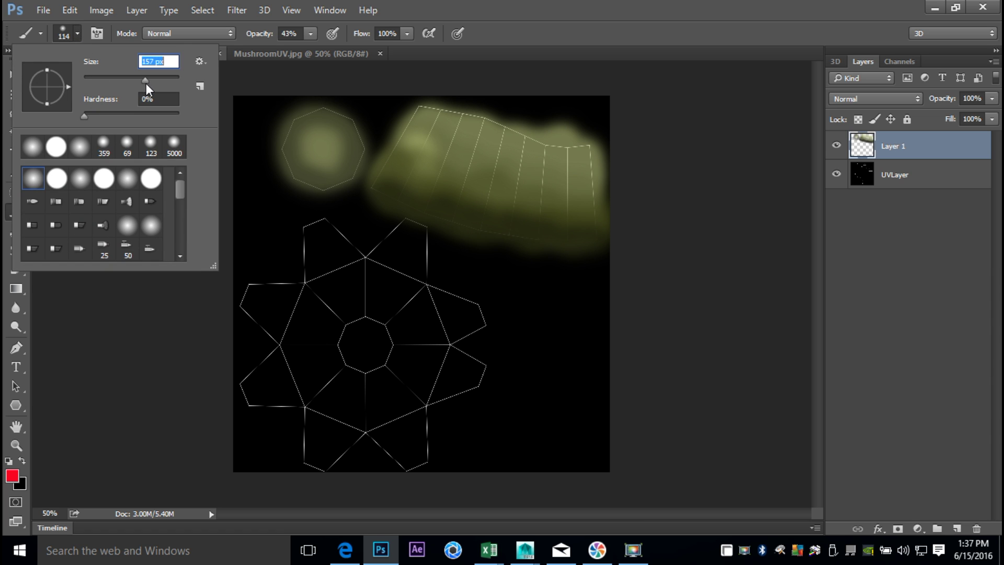
{"action": "mouse_move", "coordinate": [325, 325]}
{"action": "left_mouse_down"}
{"action": "mouse_move", "coordinate": [298, 307]}
{"action": "mouse_move", "coordinate": [310, 332]}
{"action": "mouse_move", "coordinate": [286, 342]}
{"action": "mouse_move", "coordinate": [274, 318]}
{"action": "mouse_move", "coordinate": [289, 398]}
{"action": "mouse_move", "coordinate": [284, 389]}
{"action": "mouse_move", "coordinate": [314, 426]}
{"action": "mouse_move", "coordinate": [371, 454]}
{"action": "mouse_move", "coordinate": [419, 436]}
{"action": "mouse_move", "coordinate": [455, 385]}
{"action": "mouse_move", "coordinate": [408, 357]}
{"action": "mouse_move", "coordinate": [447, 348]}
{"action": "mouse_move", "coordinate": [392, 289]}
{"action": "mouse_move", "coordinate": [410, 290]}
{"action": "mouse_move", "coordinate": [392, 265]}
{"action": "mouse_move", "coordinate": [362, 282]}
{"action": "mouse_move", "coordinate": [324, 264]}
{"action": "left_mouse_up"}
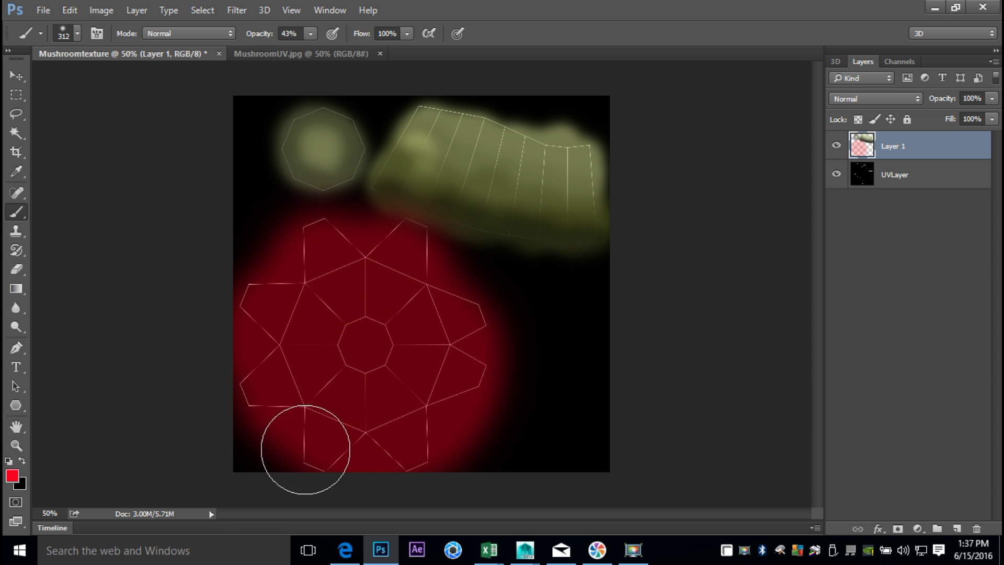
Set the foreground colour to dark red 580a13 and shade the cap's upper-left outer petal with an 88 px soft brush.
{"action": "left_click", "coordinate": [11, 477]}
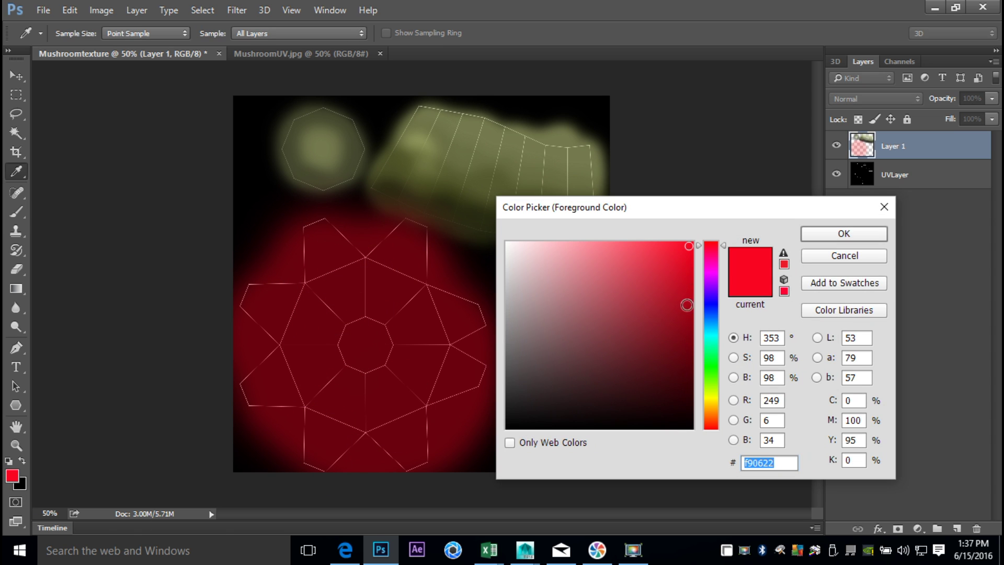
{"action": "mouse_move", "coordinate": [689, 255]}
{"action": "left_mouse_down"}
{"action": "mouse_move", "coordinate": [688, 325]}
{"action": "mouse_move", "coordinate": [672, 364]}
{"action": "left_mouse_up"}
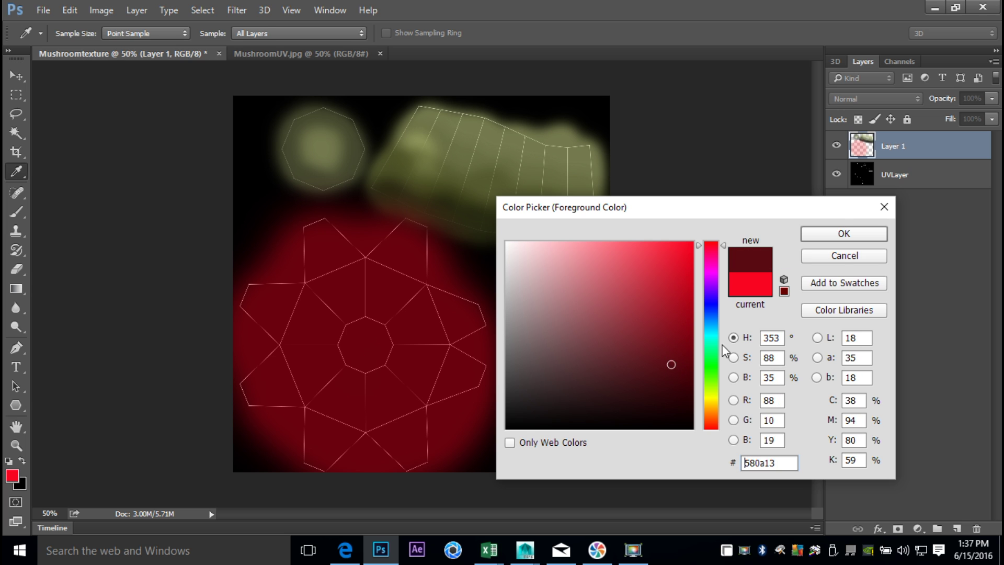
{"action": "left_click", "coordinate": [832, 234]}
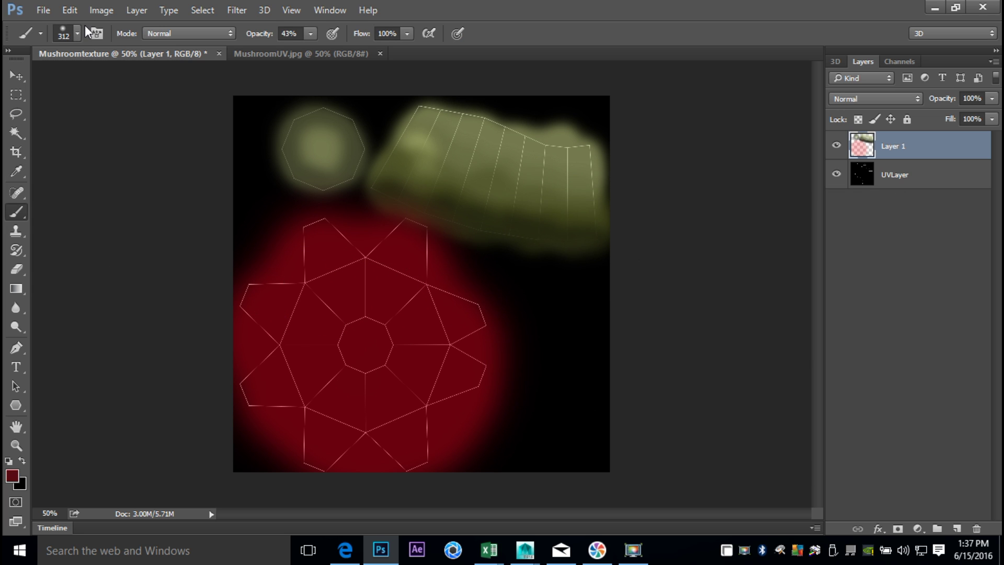
{"action": "left_click", "coordinate": [77, 32]}
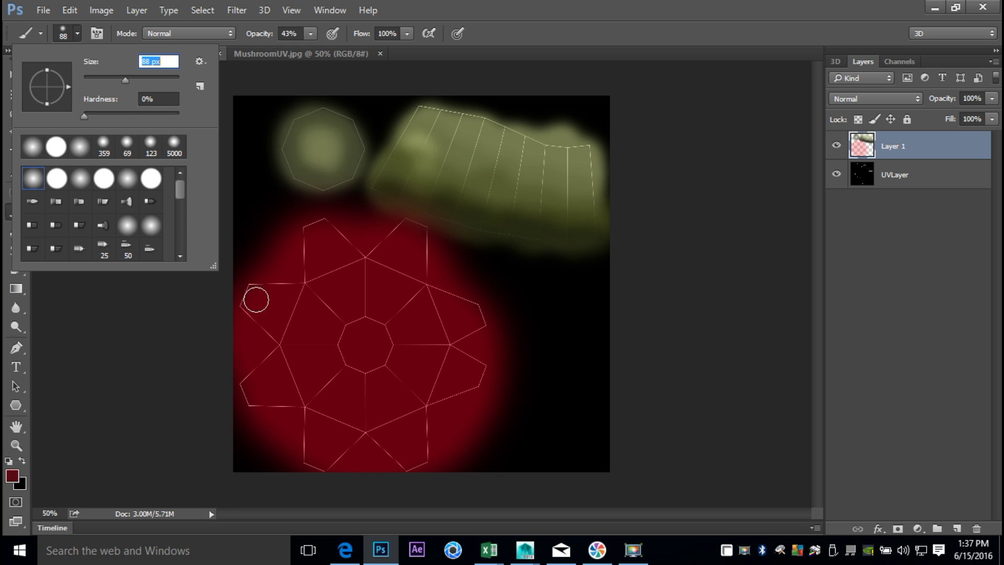
{"action": "left_click", "coordinate": [271, 301]}
{"action": "left_click_drag", "start_coordinate": [259, 297], "coordinate": [260, 295]}
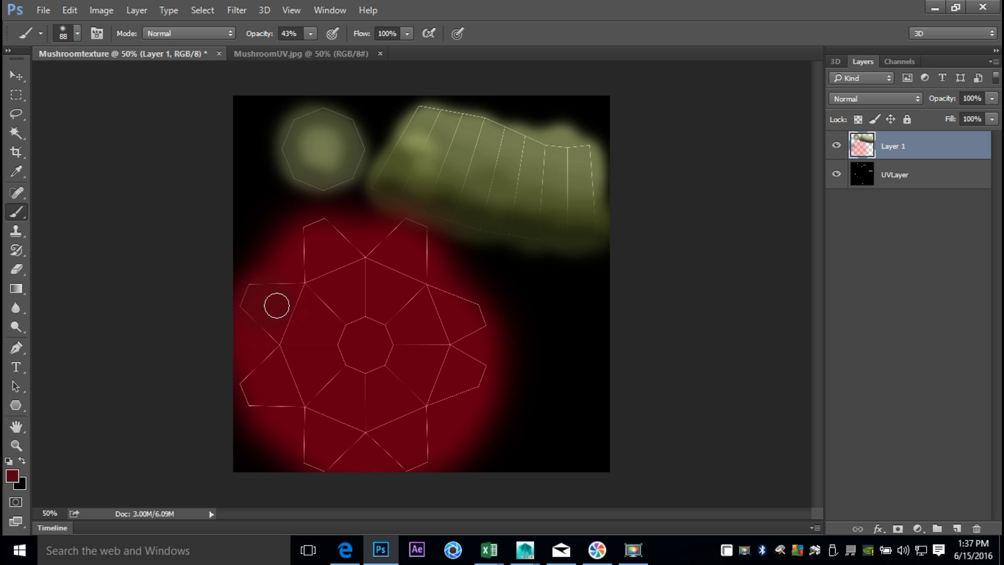
Raise the brush opacity to 65% and shade the cap's remaining outer petals and central octagon in dark red.
{"action": "left_click", "coordinate": [309, 35]}
{"action": "left_click_drag", "start_coordinate": [324, 53], "coordinate": [327, 52]}
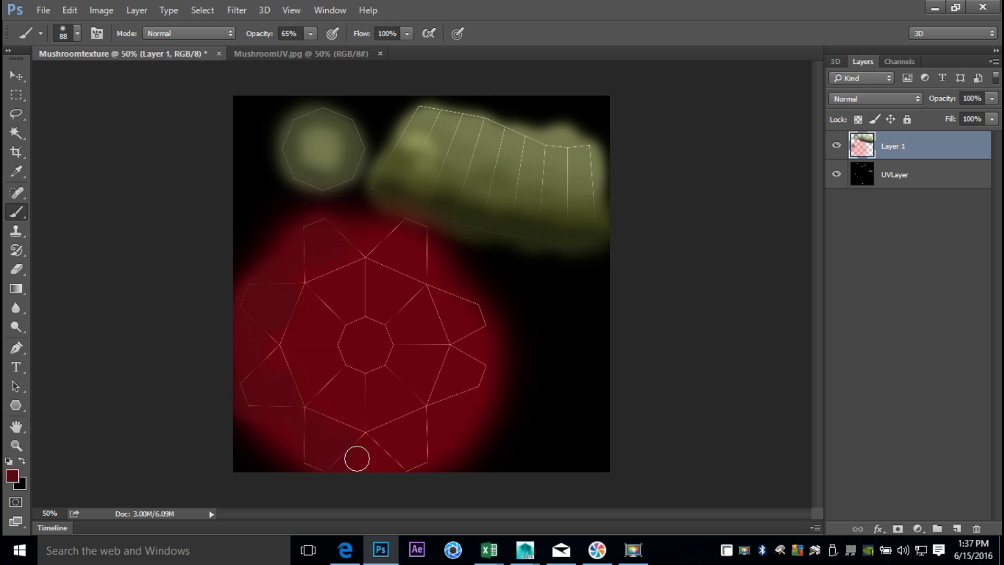
{"action": "mouse_move", "coordinate": [441, 426]}
{"action": "left_mouse_down"}
{"action": "mouse_move", "coordinate": [443, 397]}
{"action": "mouse_move", "coordinate": [458, 405]}
{"action": "mouse_move", "coordinate": [466, 393]}
{"action": "mouse_move", "coordinate": [462, 371]}
{"action": "mouse_move", "coordinate": [459, 377]}
{"action": "mouse_move", "coordinate": [476, 311]}
{"action": "left_mouse_up"}
{"action": "mouse_move", "coordinate": [393, 252]}
{"action": "left_mouse_down"}
{"action": "mouse_move", "coordinate": [420, 254]}
{"action": "mouse_move", "coordinate": [397, 255]}
{"action": "mouse_move", "coordinate": [408, 259]}
{"action": "mouse_move", "coordinate": [400, 299]}
{"action": "mouse_move", "coordinate": [359, 342]}
{"action": "mouse_move", "coordinate": [354, 328]}
{"action": "mouse_move", "coordinate": [382, 349]}
{"action": "mouse_move", "coordinate": [371, 374]}
{"action": "mouse_move", "coordinate": [344, 339]}
{"action": "mouse_move", "coordinate": [376, 339]}
{"action": "left_mouse_up"}
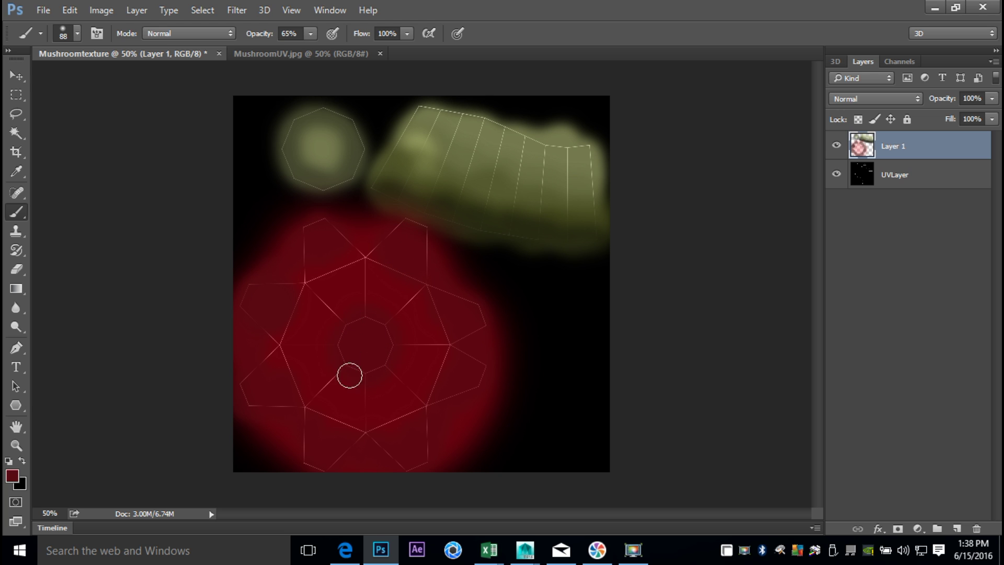
Set the foreground colour to white and choose the Hard Round Pressure Opacity brush at 54 px and 100% opacity.
{"action": "left_click", "coordinate": [9, 475]}
{"action": "mouse_move", "coordinate": [560, 426]}
{"action": "left_mouse_down"}
{"action": "mouse_move", "coordinate": [536, 302]}
{"action": "mouse_move", "coordinate": [501, 242]}
{"action": "left_mouse_up"}
{"action": "left_click", "coordinate": [857, 234]}
{"action": "left_click", "coordinate": [77, 36]}
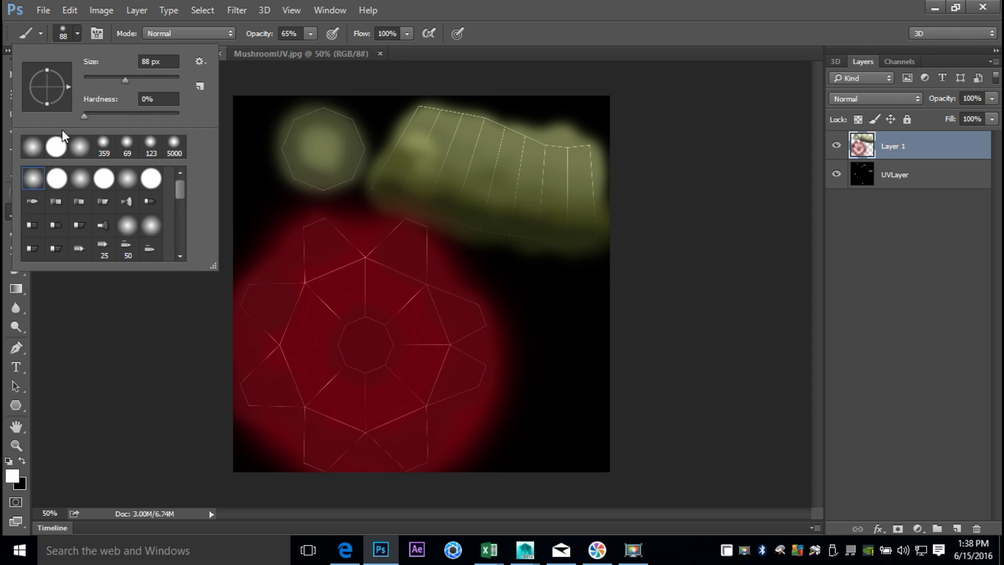
{"action": "left_click", "coordinate": [57, 149]}
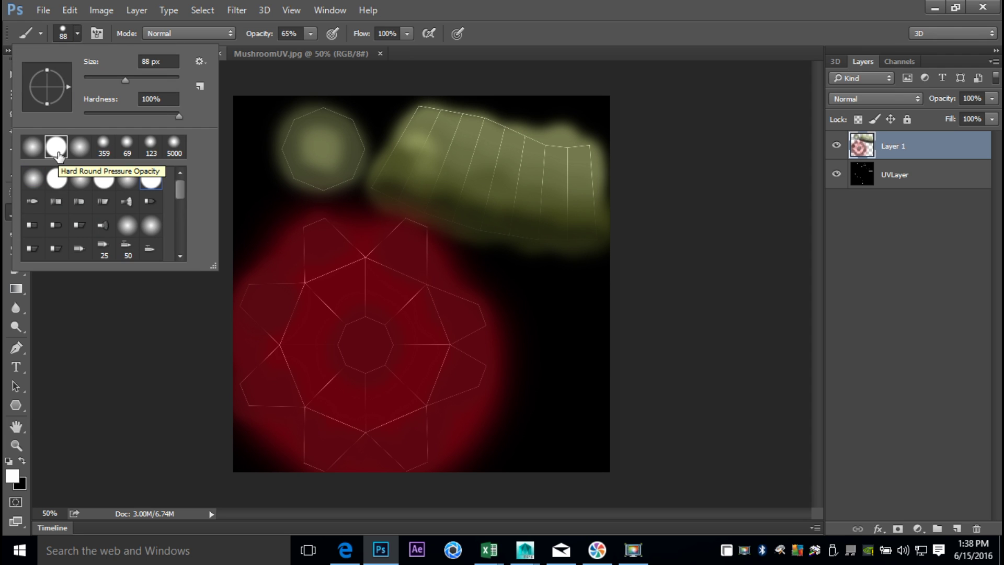
{"action": "left_click_drag", "start_coordinate": [125, 79], "coordinate": [92, 76]}
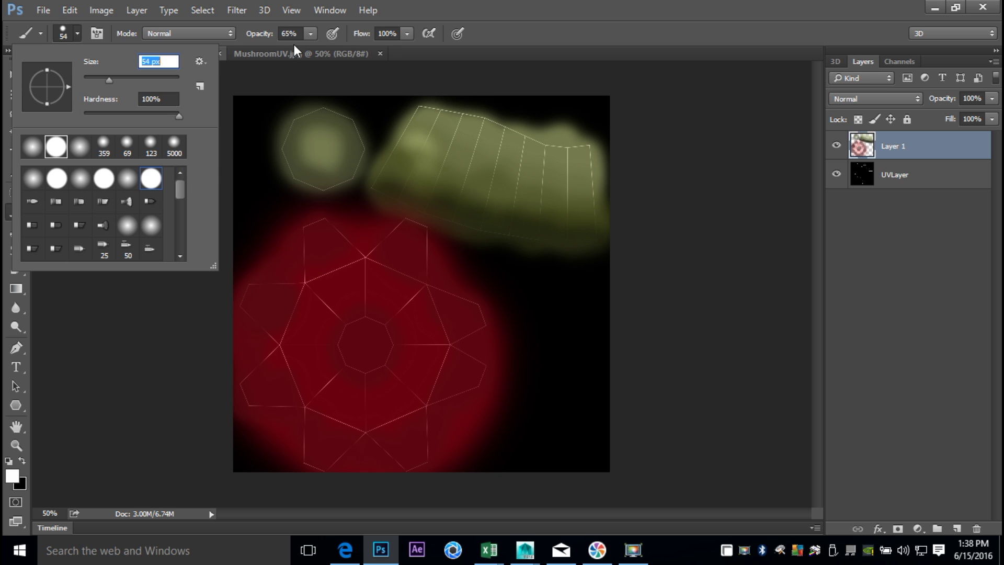
{"action": "left_click", "coordinate": [263, 36]}
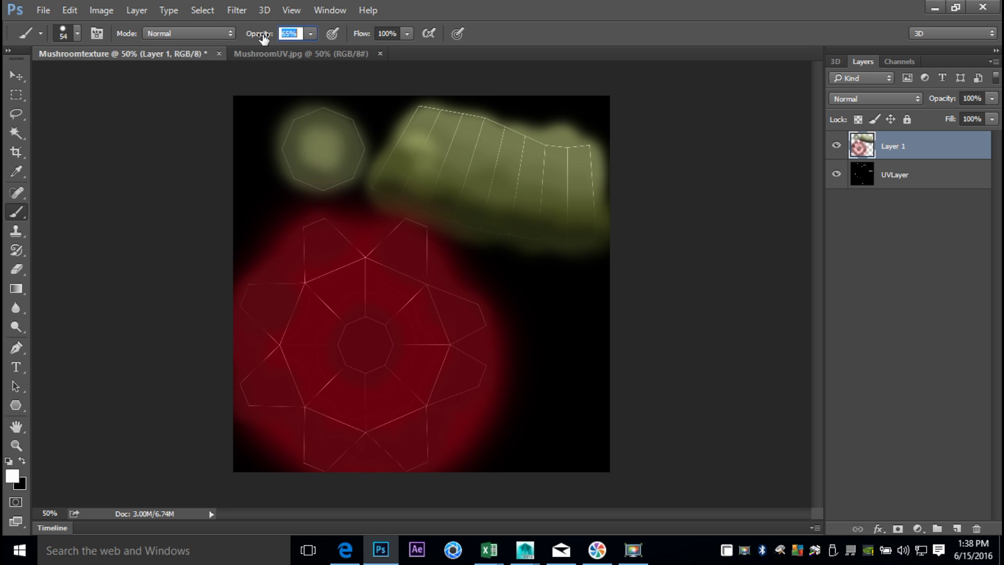
{"action": "left_click", "coordinate": [310, 35]}
{"action": "left_click_drag", "start_coordinate": [311, 51], "coordinate": [344, 57]}
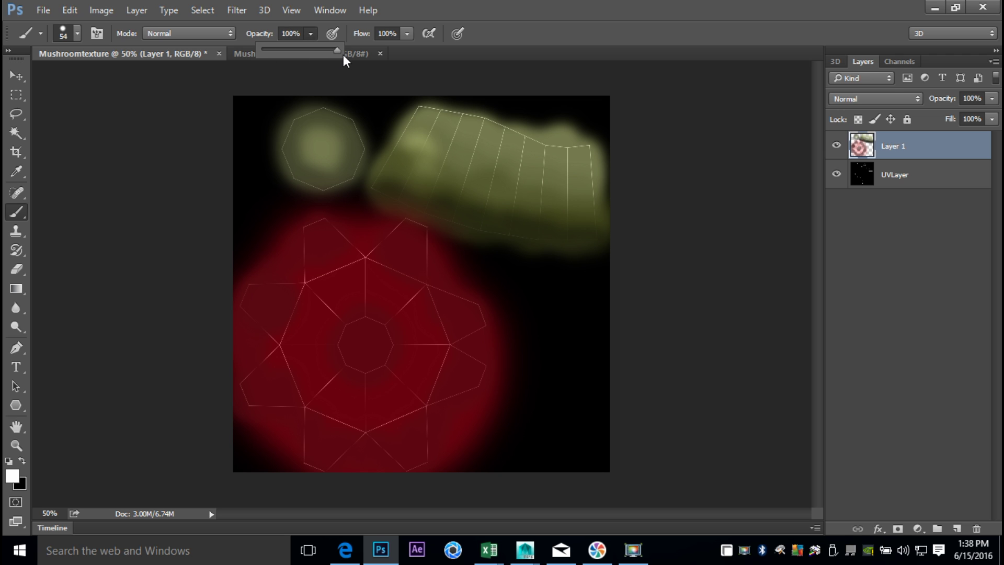
Paint 17 white spots scattered over the red cap's inner ring, centre and outer petals.
{"action": "left_click", "coordinate": [316, 253]}
{"action": "left_click", "coordinate": [354, 293]}
{"action": "left_click", "coordinate": [314, 317]}
{"action": "left_click", "coordinate": [315, 375]}
{"action": "left_click", "coordinate": [354, 410]}
{"action": "left_click", "coordinate": [369, 368]}
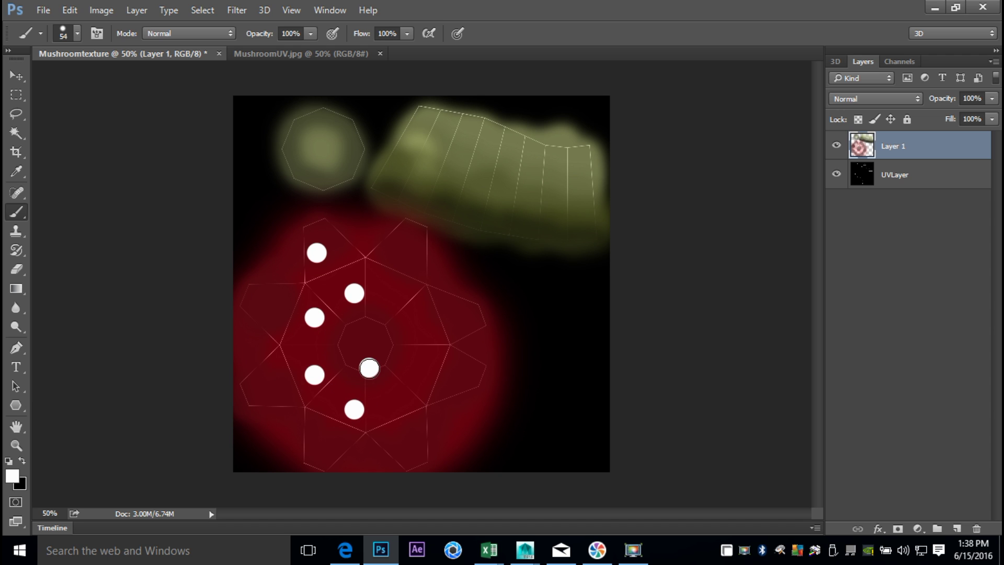
{"action": "left_click", "coordinate": [408, 340]}
{"action": "left_click", "coordinate": [393, 301]}
{"action": "left_click", "coordinate": [404, 253]}
{"action": "left_click", "coordinate": [443, 309]}
{"action": "left_click", "coordinate": [458, 379]}
{"action": "left_click", "coordinate": [414, 381]}
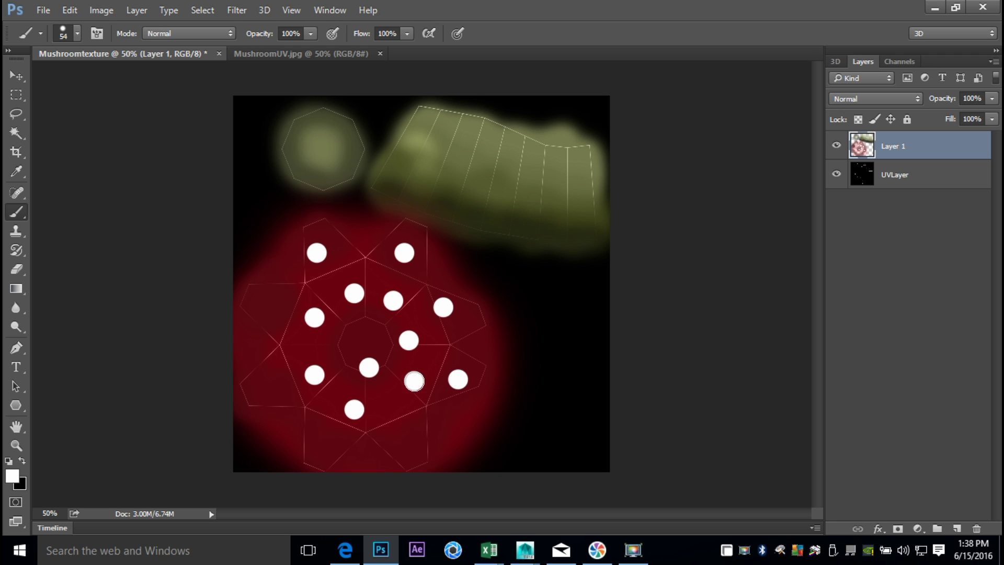
{"action": "left_click", "coordinate": [399, 417]}
{"action": "left_click", "coordinate": [410, 448]}
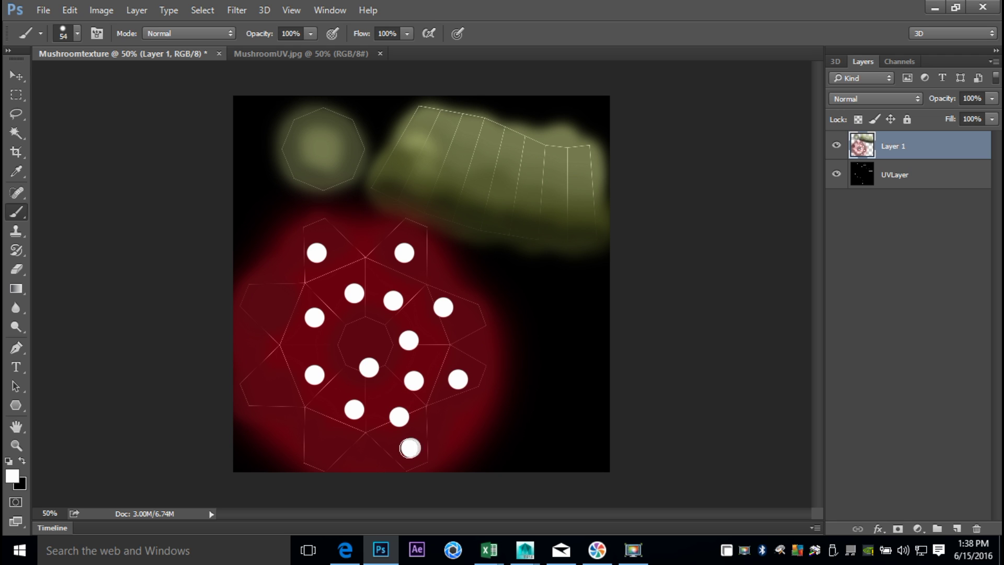
{"action": "left_click", "coordinate": [331, 441]}
{"action": "left_click", "coordinate": [281, 385]}
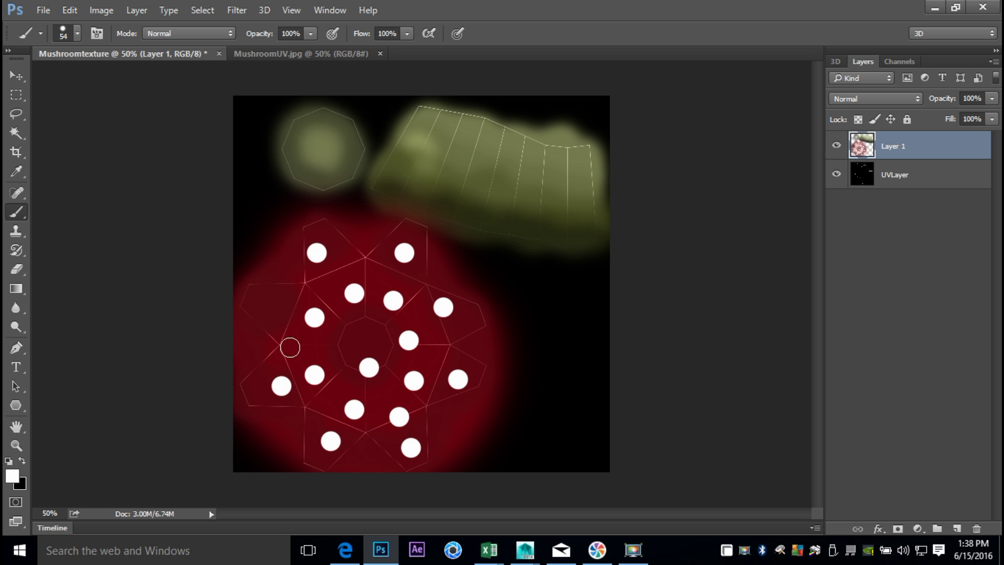
{"action": "left_click", "coordinate": [277, 306]}
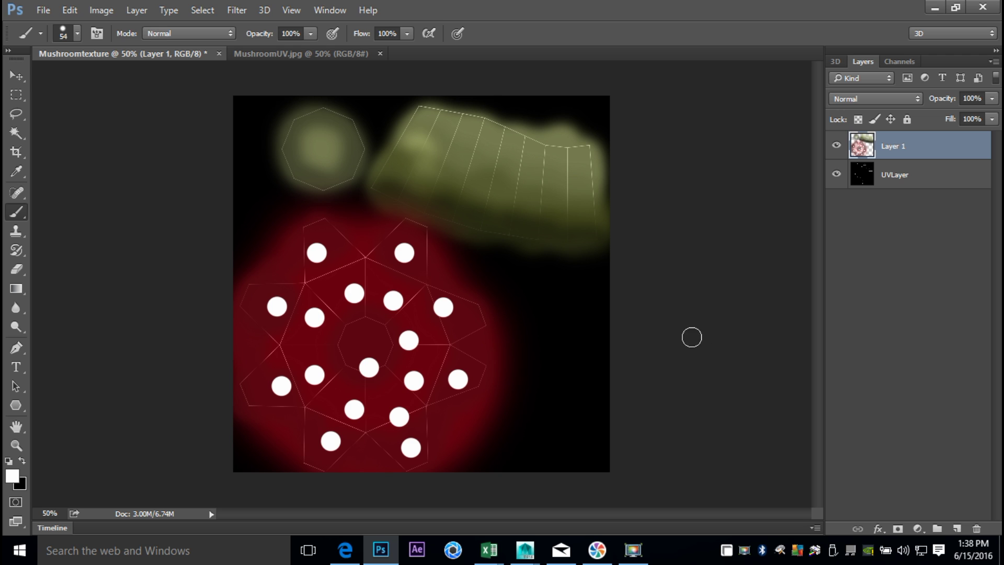
Delete the UVLayer layer so only the painted texture layer is left.
{"action": "left_click", "coordinate": [927, 184]}
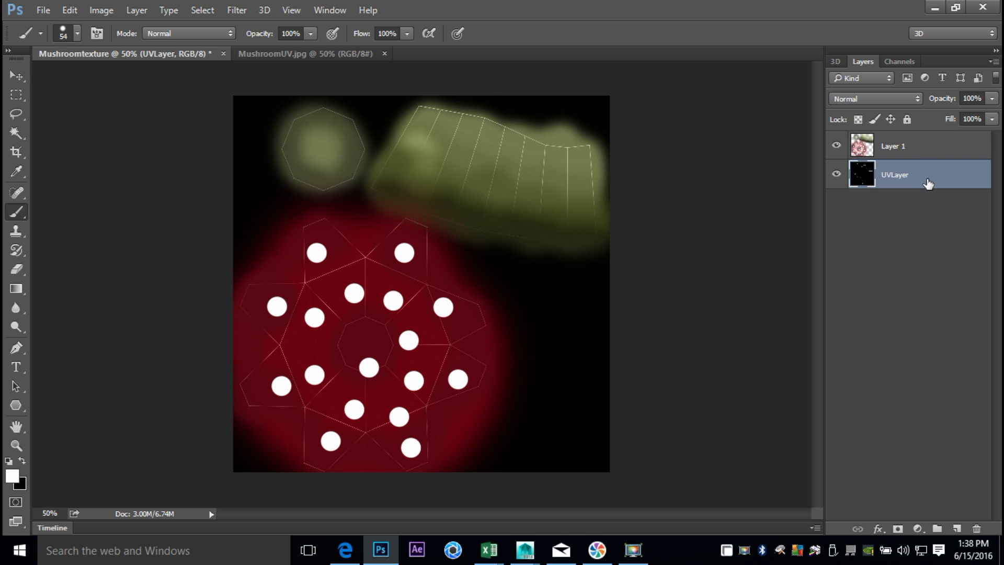
{"action": "right_click", "coordinate": [921, 181]}
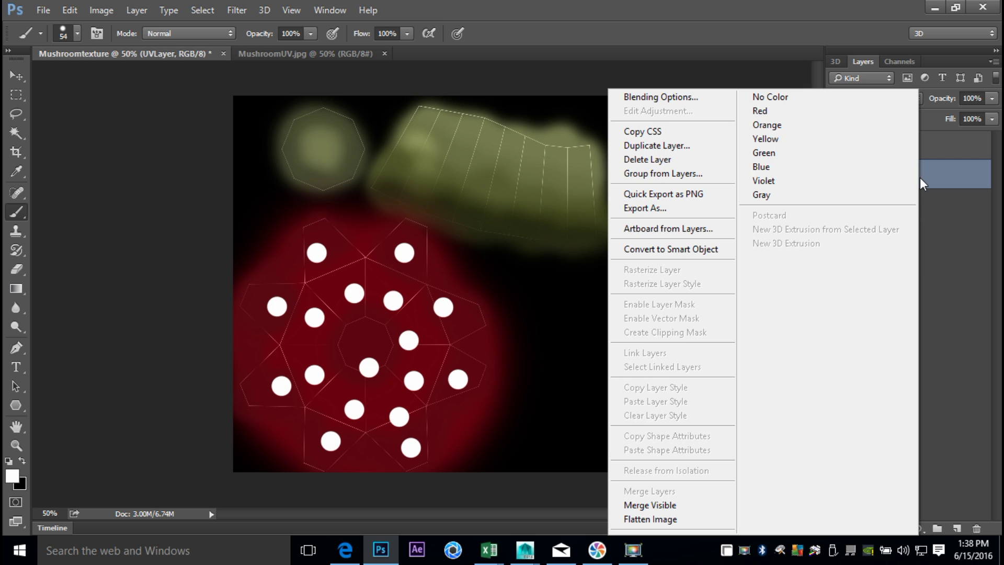
{"action": "left_click", "coordinate": [686, 160]}
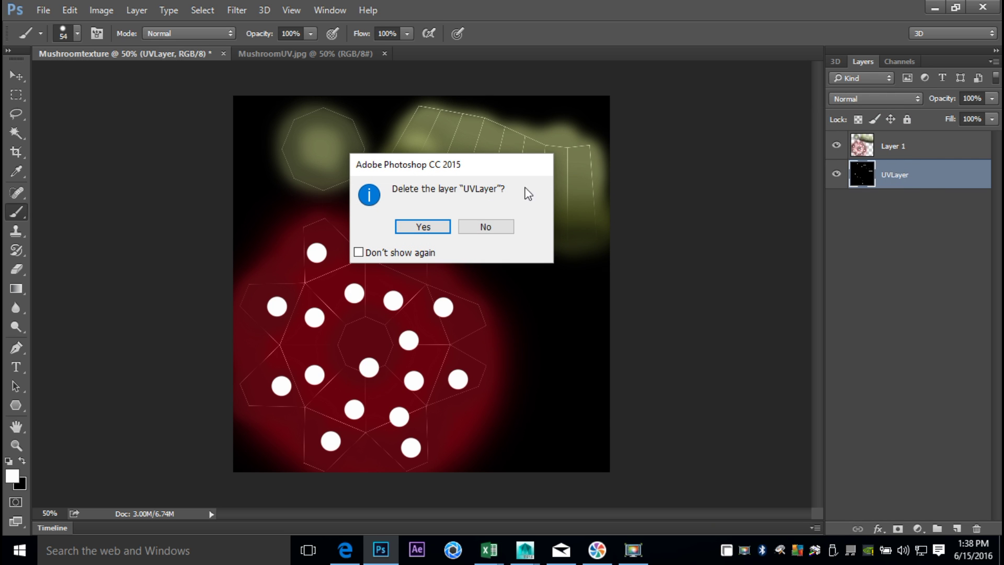
{"action": "left_click", "coordinate": [413, 227]}
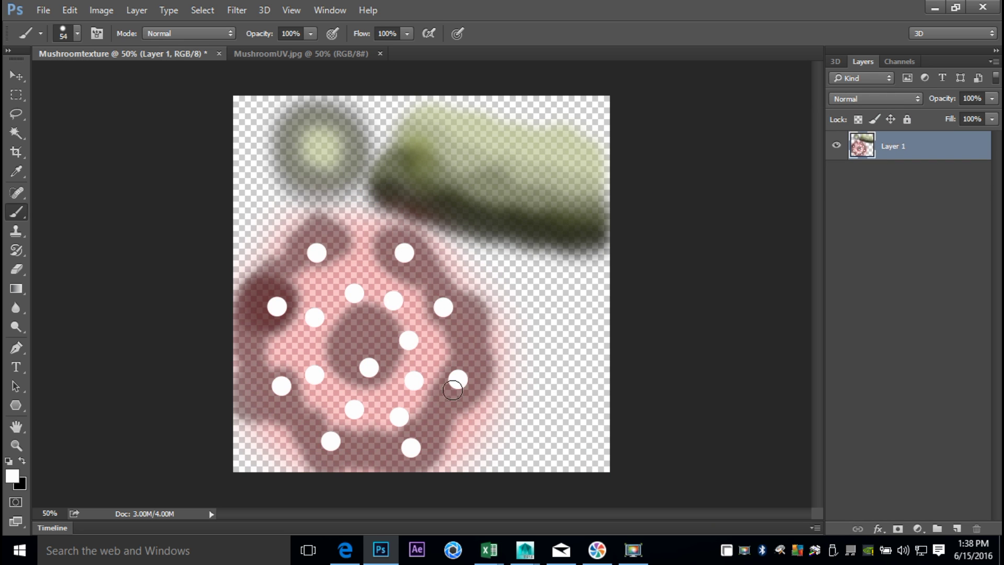
Save the texture to the desktop as a JPEG named MushroomtextureFinal, with maximum quality 12 and Progressive format.
{"action": "left_click", "coordinate": [37, 11]}
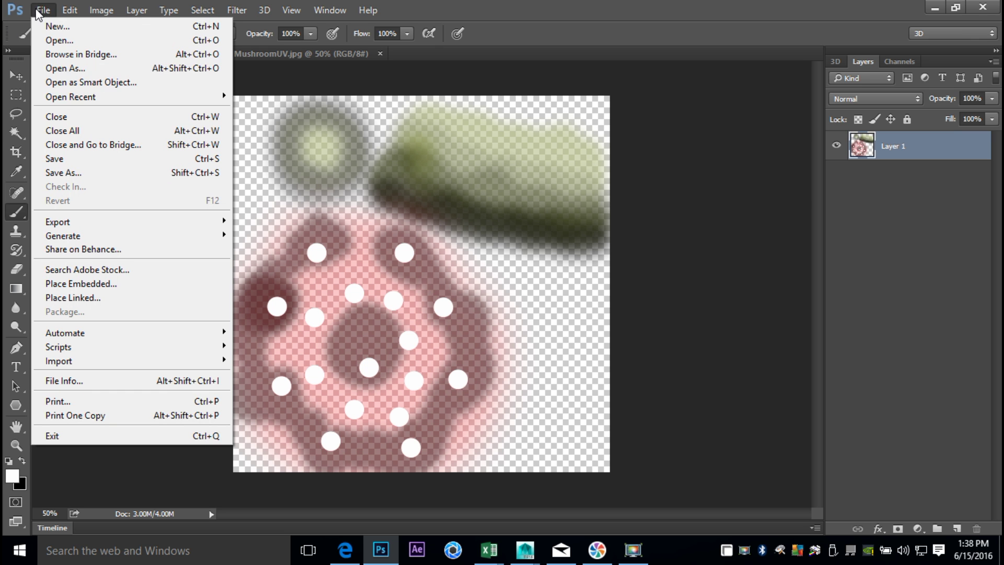
{"action": "left_click", "coordinate": [74, 173]}
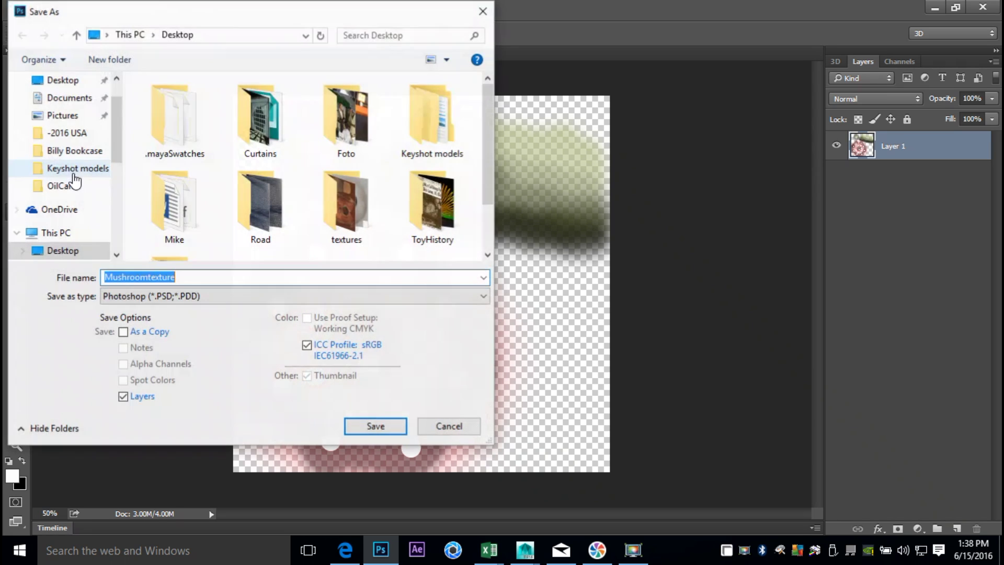
{"action": "left_click", "coordinate": [213, 300]}
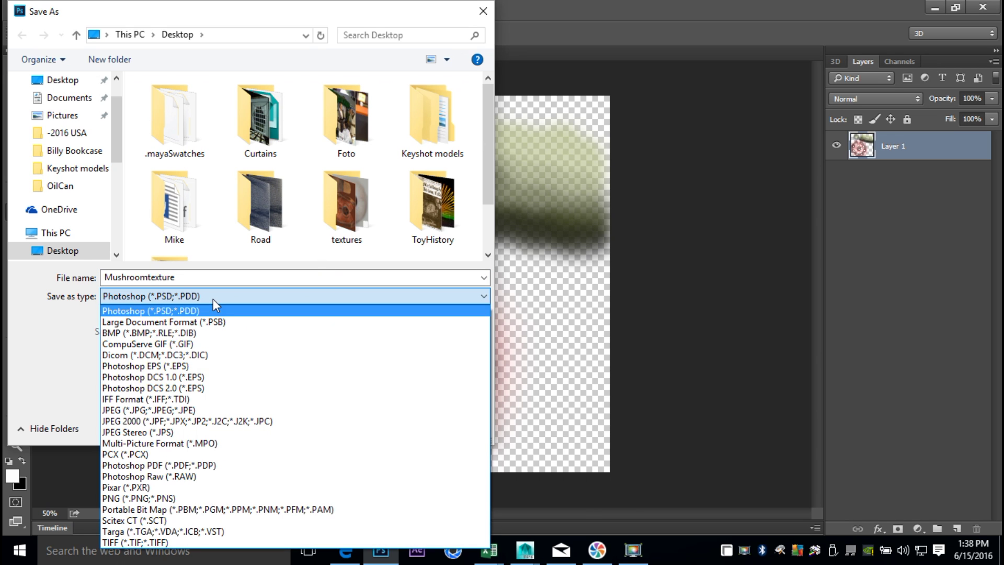
{"action": "left_click", "coordinate": [232, 411]}
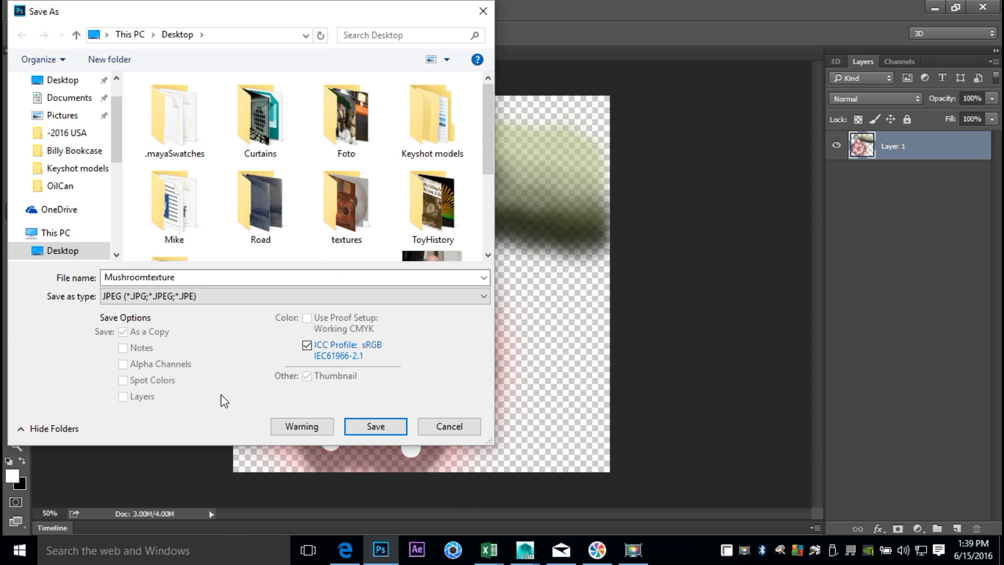
{"action": "double_click", "coordinate": [198, 283]}
{"action": "left_click", "coordinate": [189, 278]}
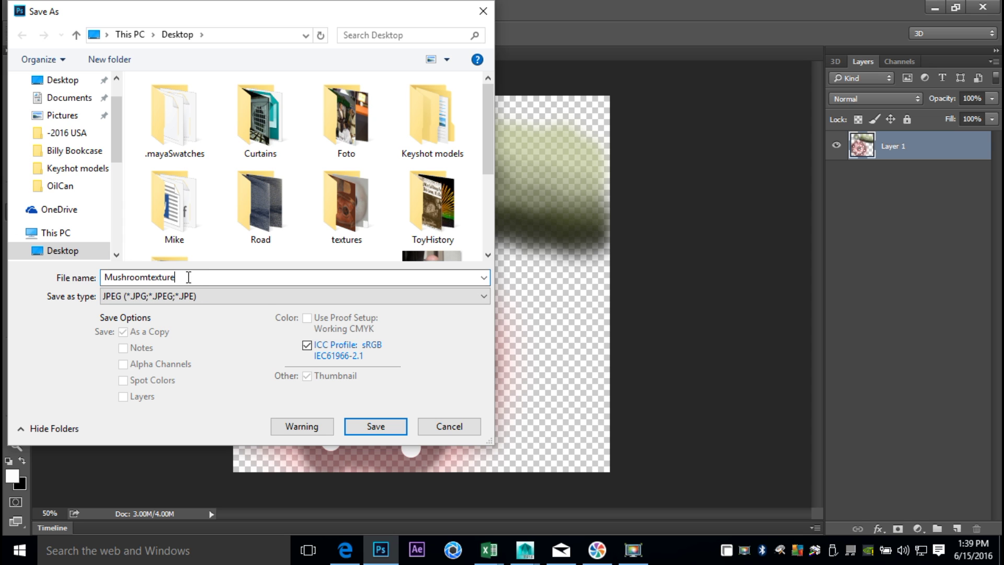
{"action": "type", "text": "Final"}
{"action": "left_click", "coordinate": [375, 427]}
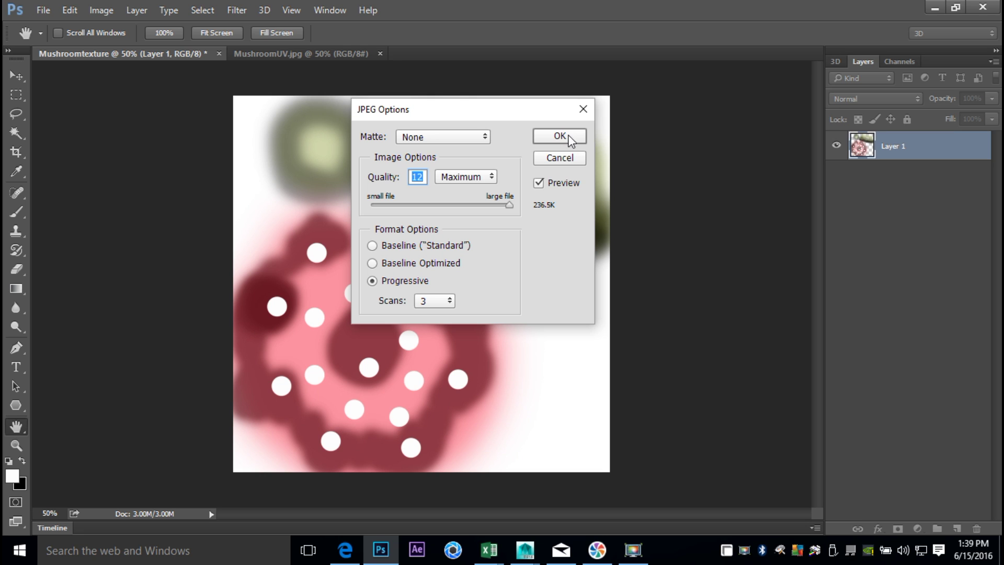
{"action": "left_click", "coordinate": [559, 137]}
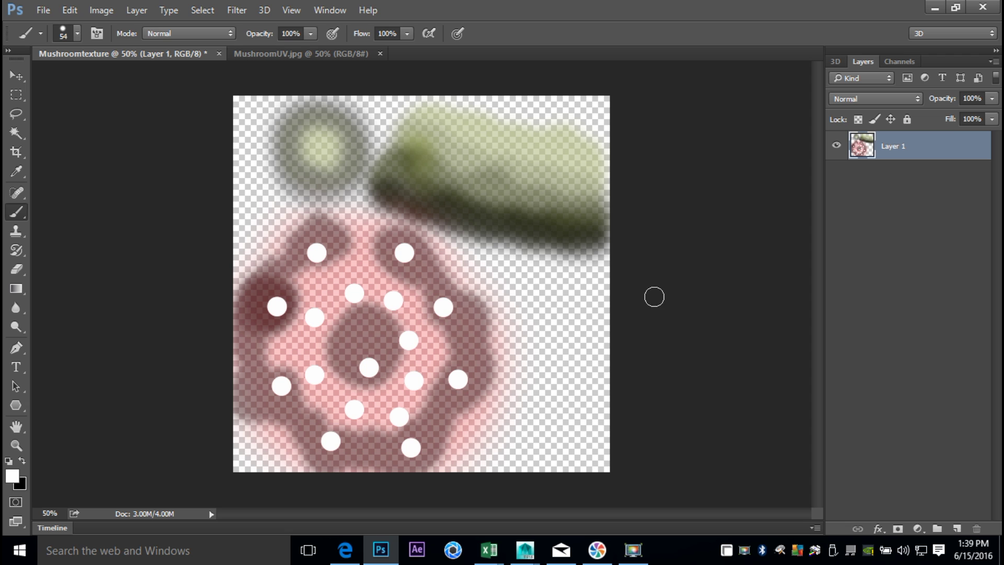
{"action": "left_click", "coordinate": [233, 12]}
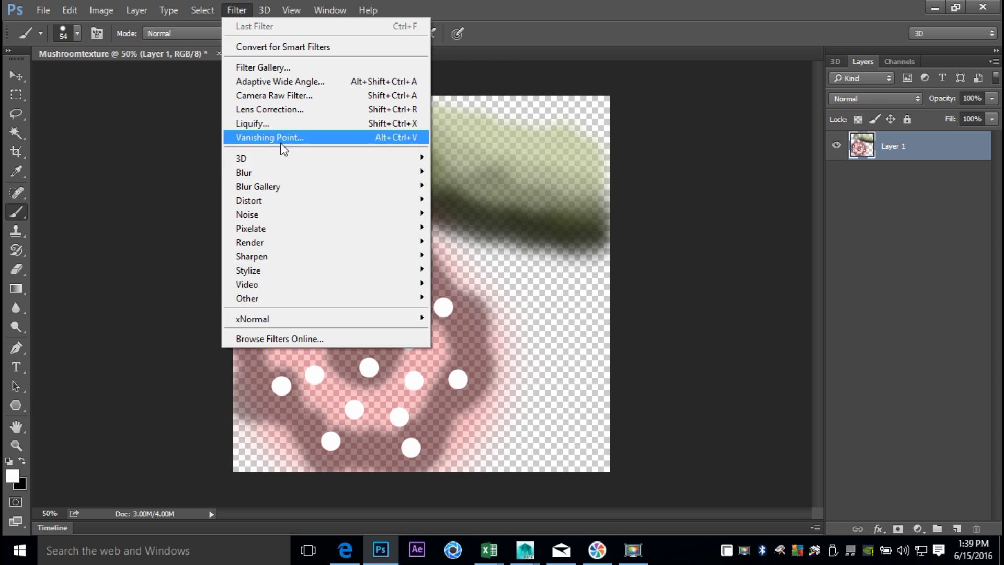
{"action": "mouse_move", "coordinate": [278, 205]}
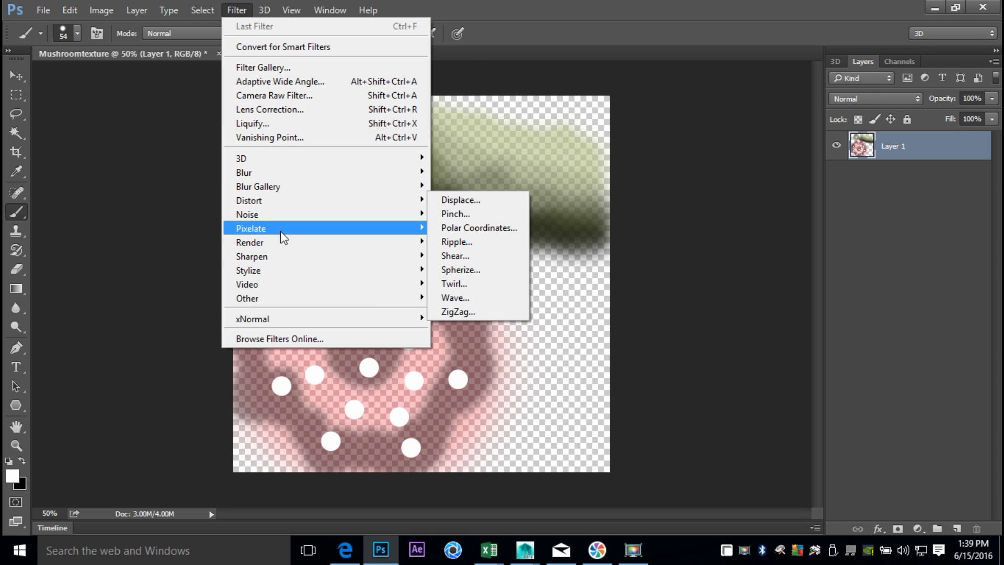
{"action": "mouse_move", "coordinate": [286, 294]}
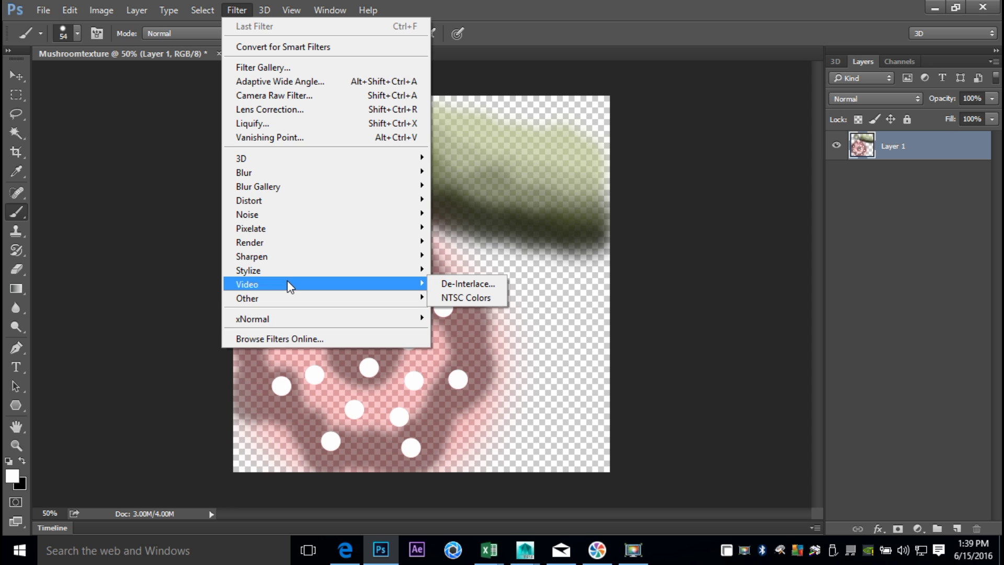
Convert the painted texture layer to greyscale with the Black & White adjustment at its Default preset.
{"action": "mouse_move", "coordinate": [105, 13]}
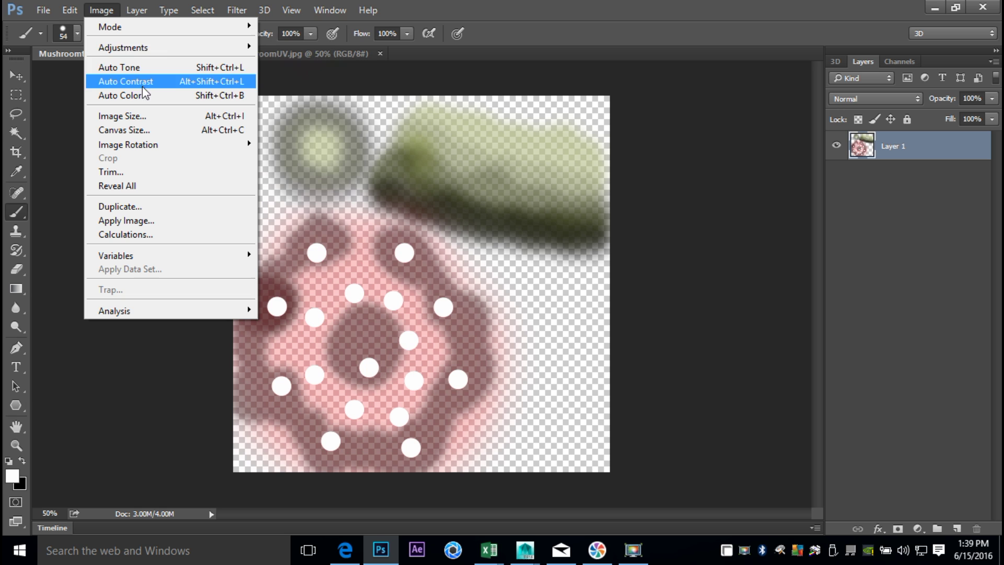
{"action": "mouse_move", "coordinate": [137, 49]}
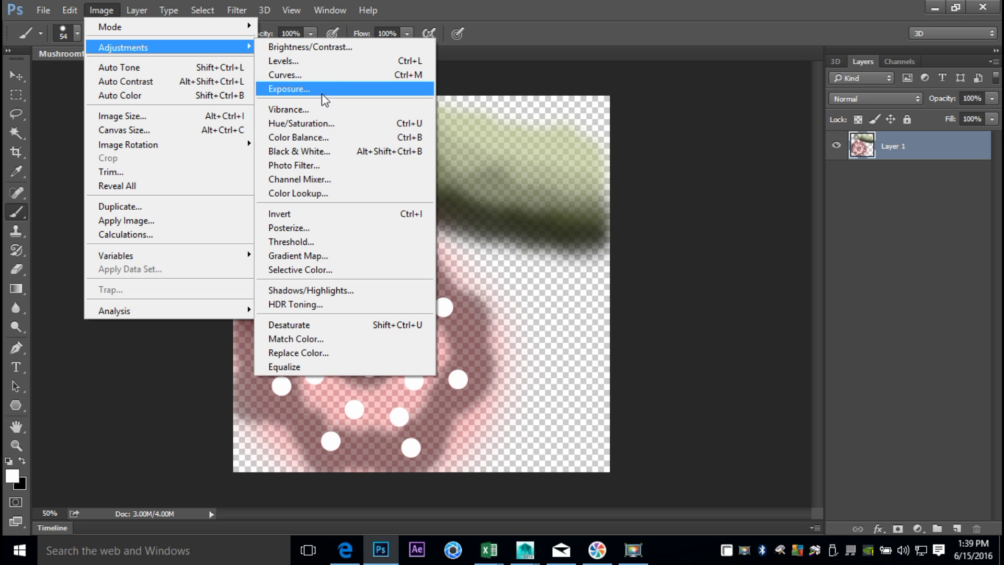
{"action": "left_click", "coordinate": [324, 152]}
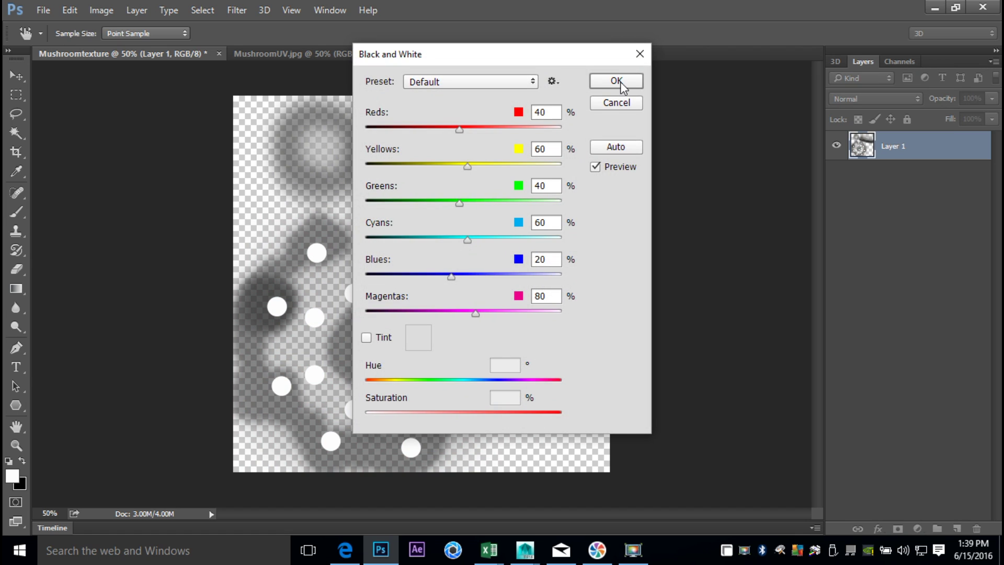
{"action": "left_click", "coordinate": [617, 81]}
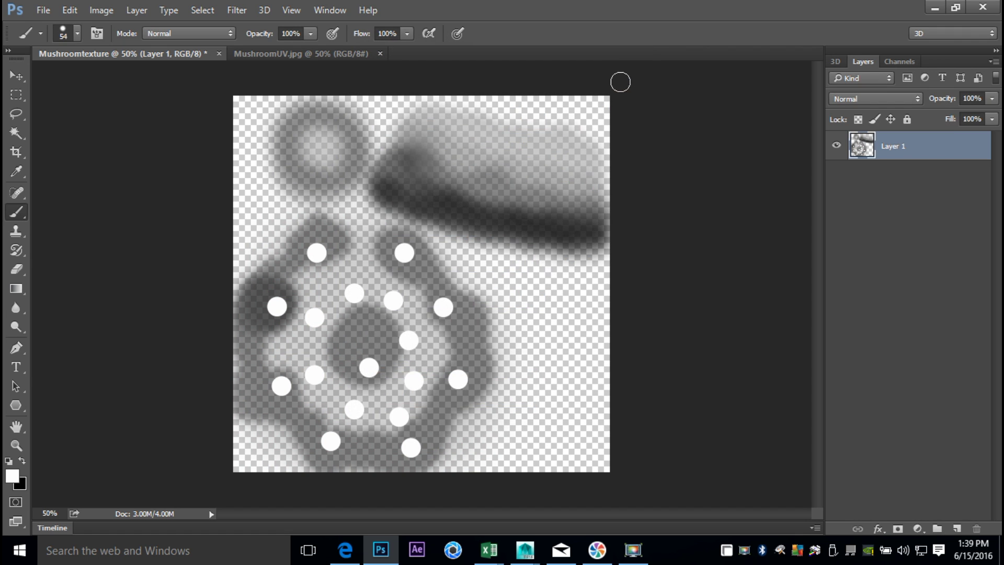
Apply a Brightness/Contrast adjustment to the greyscale texture with brightness -118 and contrast 100.
{"action": "left_click", "coordinate": [97, 13]}
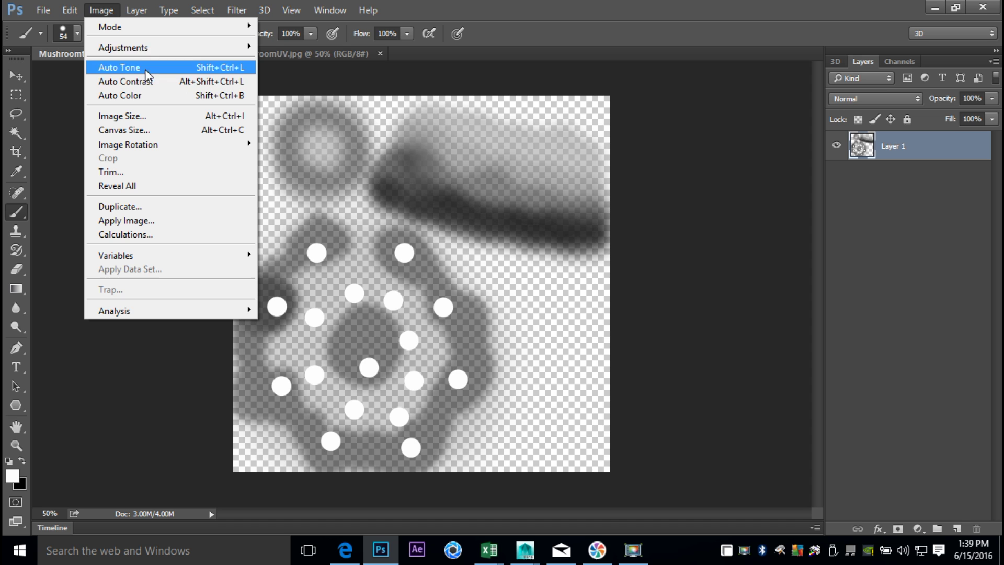
{"action": "mouse_move", "coordinate": [157, 50]}
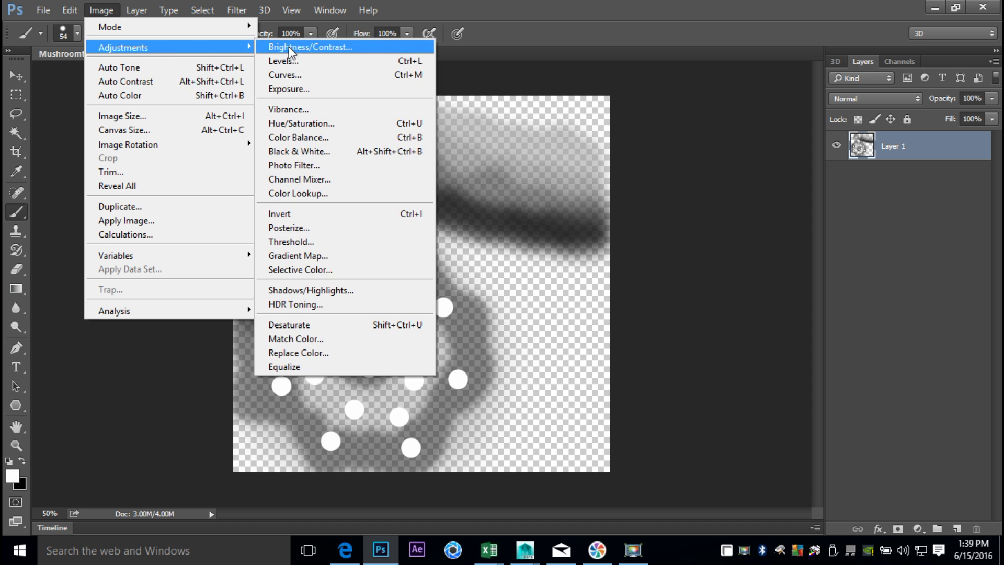
{"action": "left_click", "coordinate": [320, 47]}
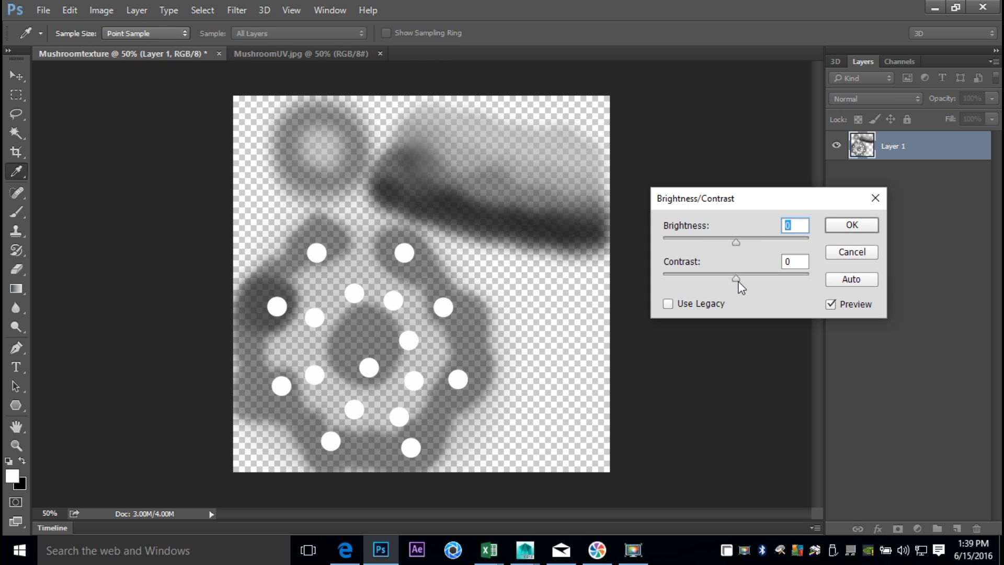
{"action": "left_click_drag", "start_coordinate": [737, 278], "coordinate": [828, 273]}
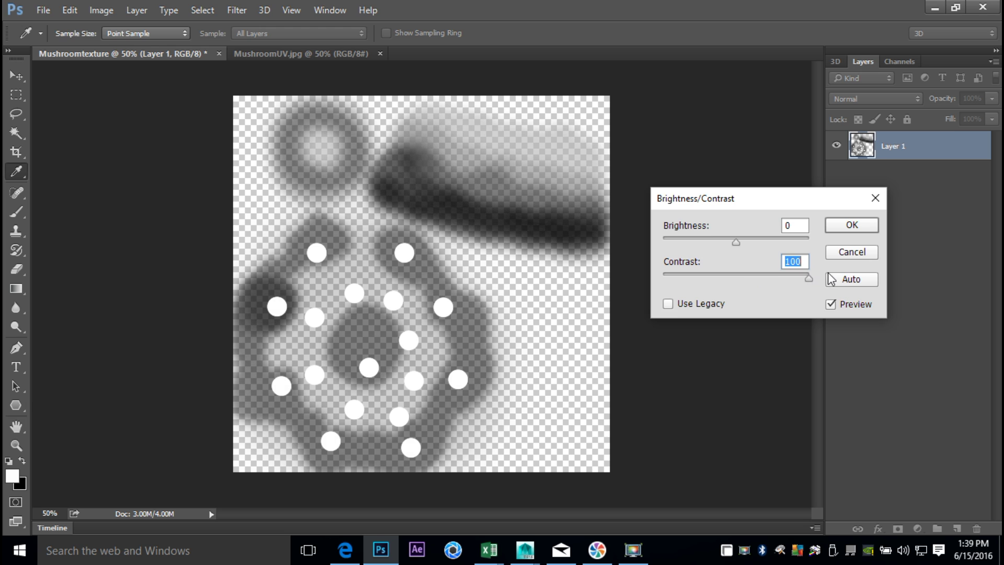
{"action": "left_click_drag", "start_coordinate": [735, 239], "coordinate": [682, 245]}
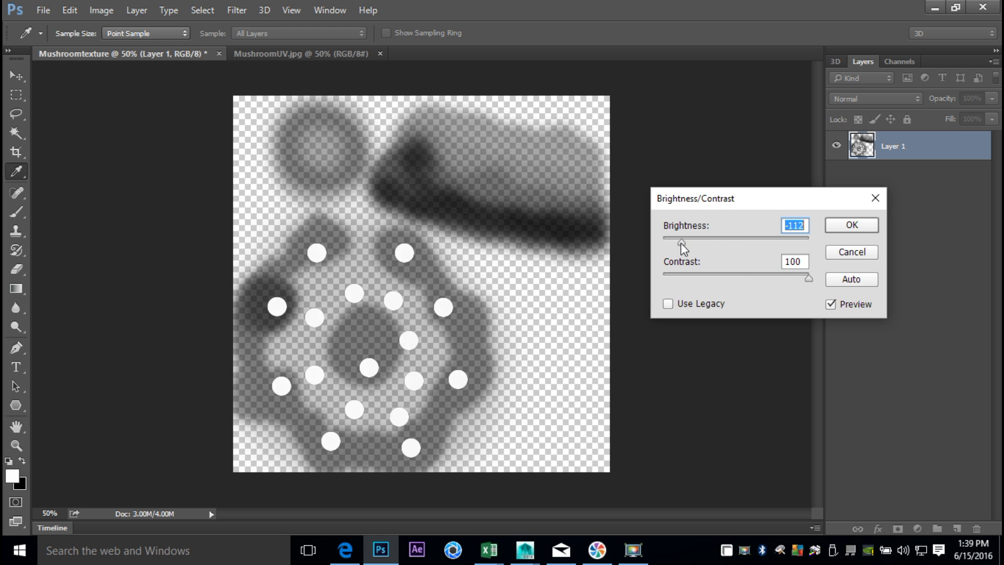
{"action": "left_click", "coordinate": [842, 228]}
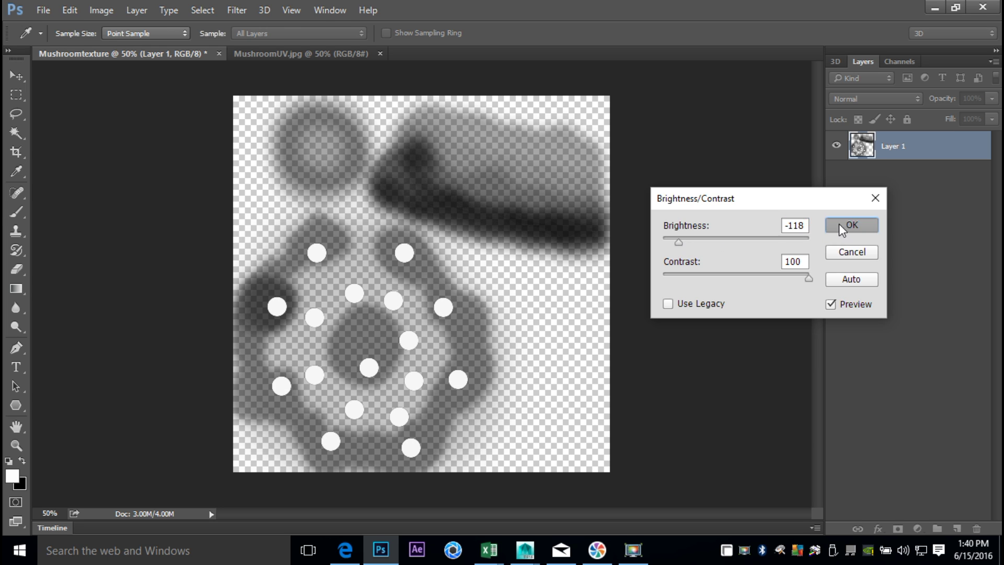
{"action": "key", "text": "b"}
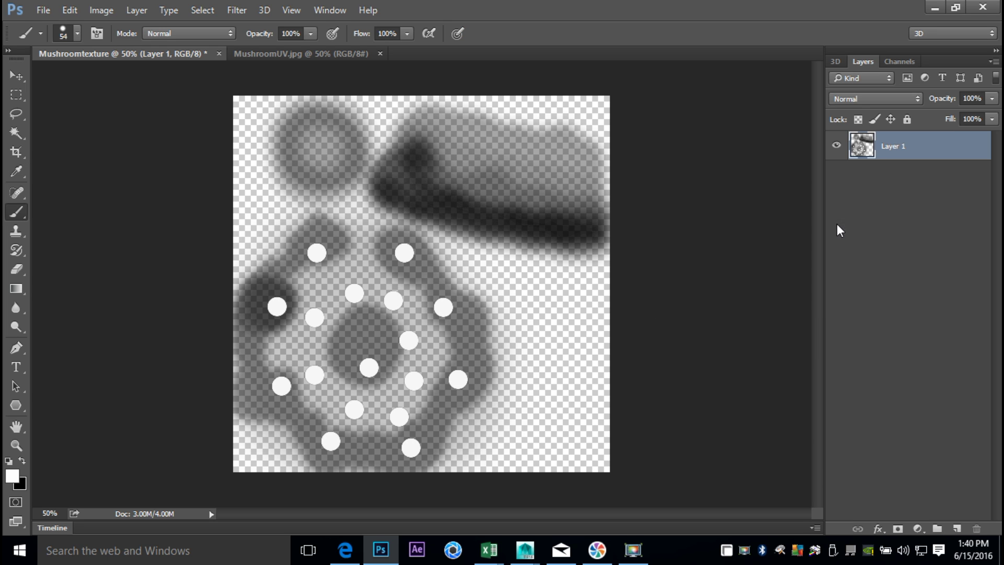
Save the greyscale texture to the desktop as a JPEG named MushroomtextureBUMP, accepting the JPEG options.
{"action": "left_click", "coordinate": [46, 10]}
{"action": "left_click", "coordinate": [83, 173]}
{"action": "left_click", "coordinate": [193, 295]}
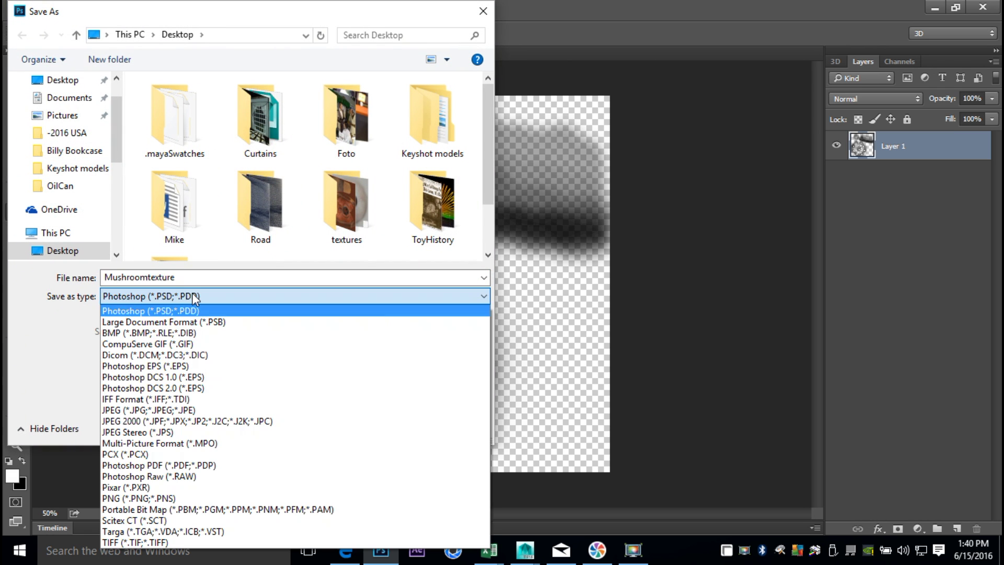
{"action": "left_click", "coordinate": [204, 413]}
{"action": "left_click", "coordinate": [206, 279]}
{"action": "left_click", "coordinate": [212, 280]}
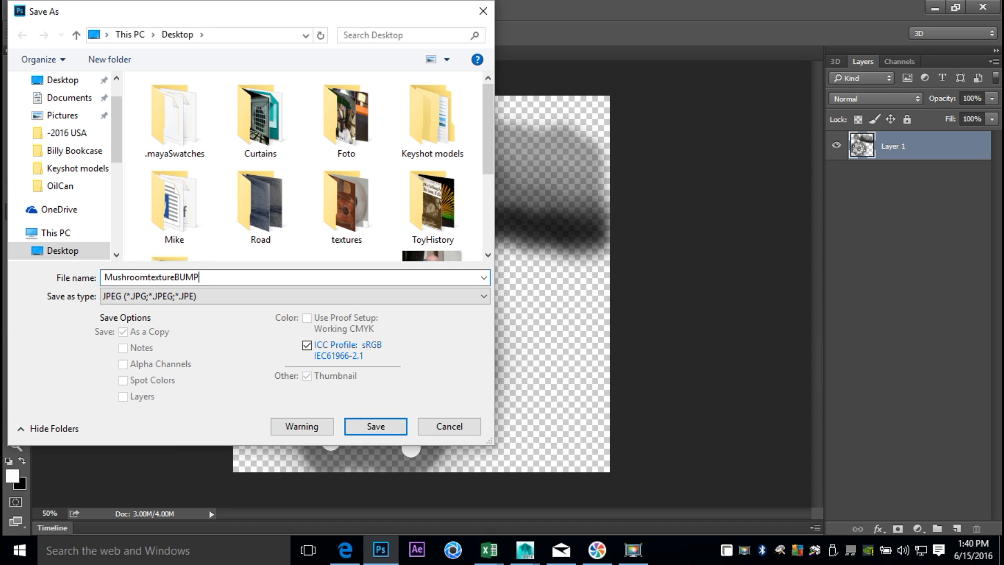
{"action": "left_click", "coordinate": [381, 429]}
{"action": "left_click", "coordinate": [558, 137]}
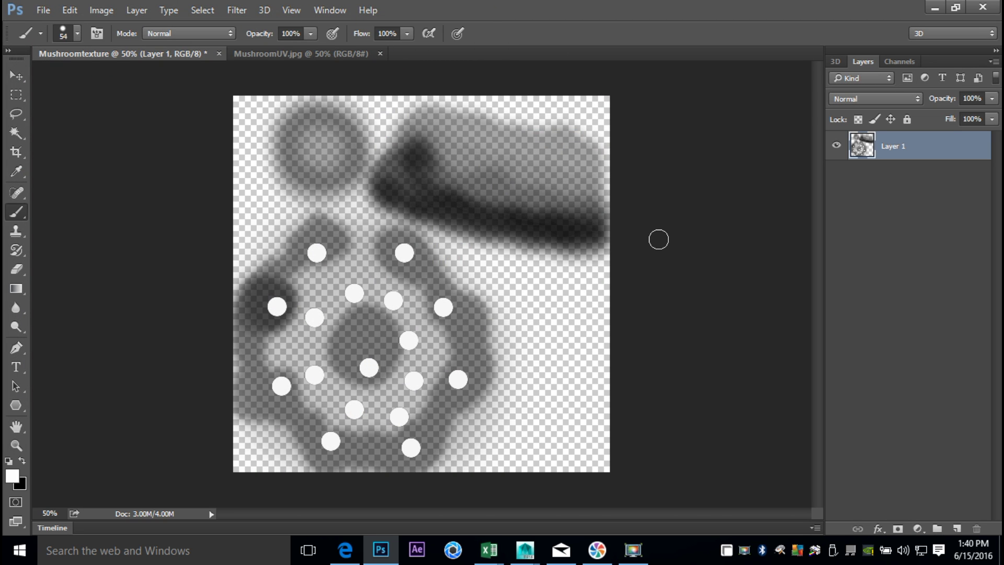
Switch to Maya and assign a new Lambert material to the whole mushroom.
{"action": "key", "text": "F9"}
{"action": "right_click_drag", "start_coordinate": [293, 231], "coordinate": [361, 103]}
{"action": "left_click", "coordinate": [347, 215]}
{"action": "left_click_drag", "start_coordinate": [347, 215], "coordinate": [462, 292], "text": "alt"}
{"action": "right_click_drag", "start_coordinate": [404, 230], "coordinate": [404, 486]}
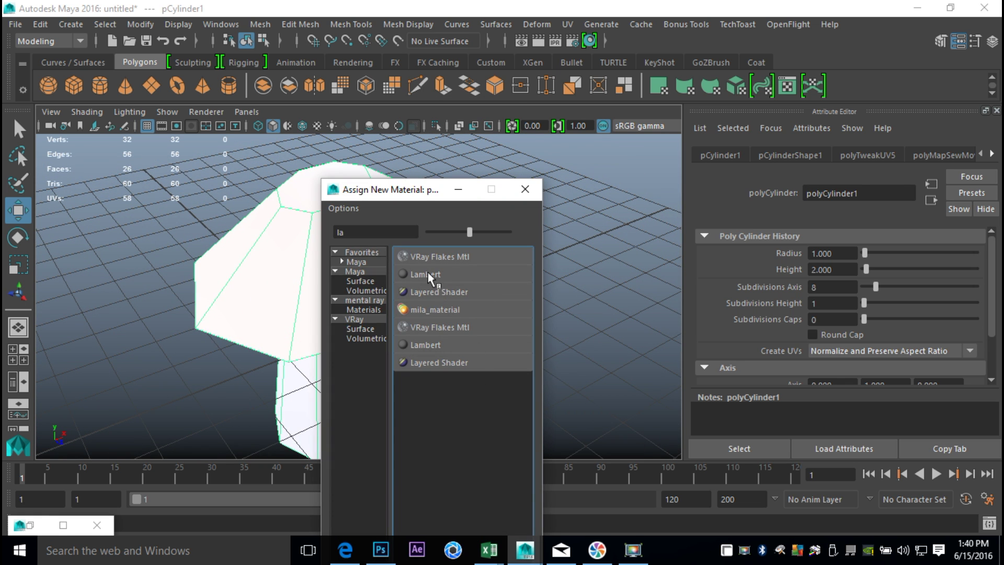
{"action": "left_click", "coordinate": [426, 274]}
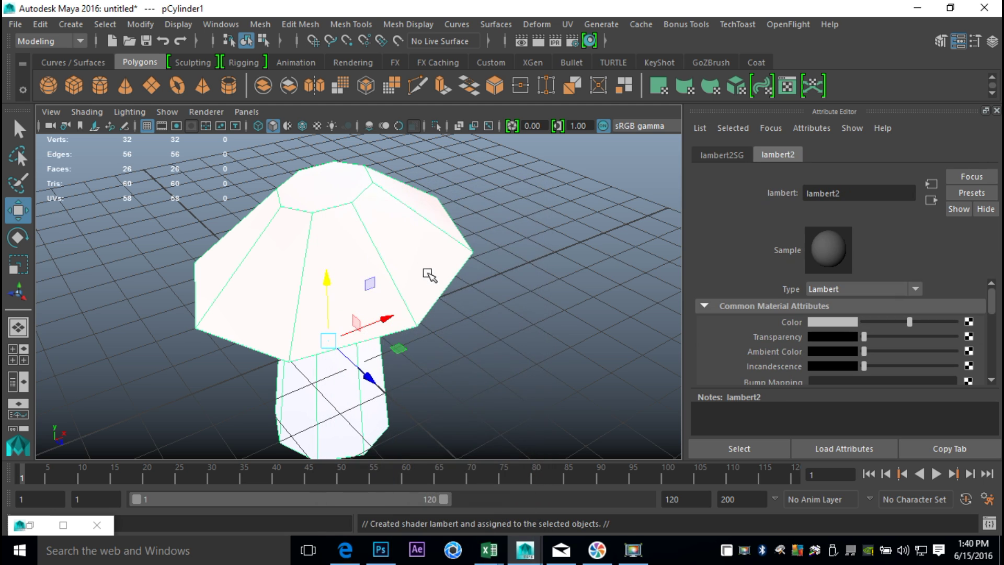
Connect a File texture to the Lambert's colour and load Mushroomtexture Final.jpg from the desktop.
{"action": "left_click", "coordinate": [968, 323]}
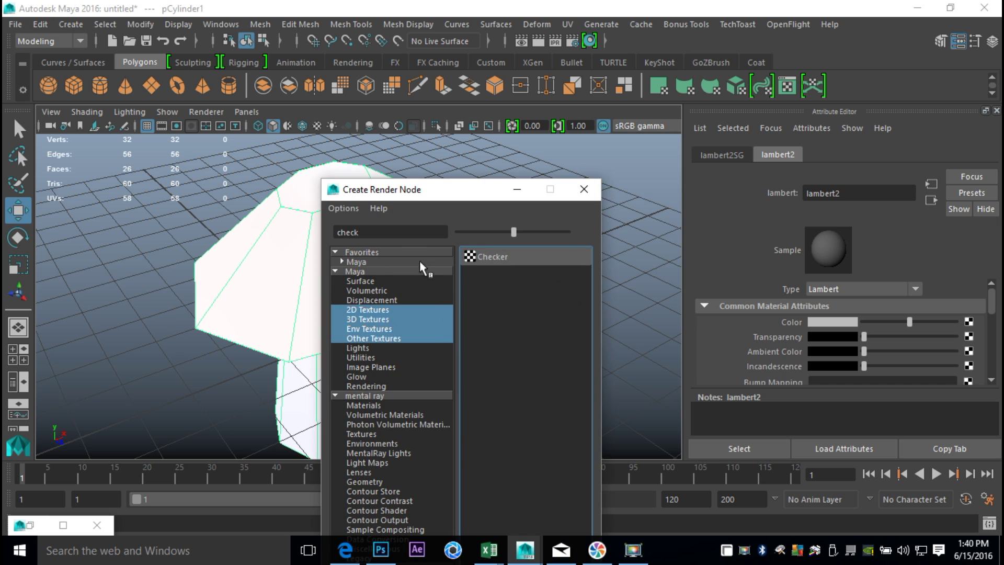
{"action": "double_click", "coordinate": [374, 236]}
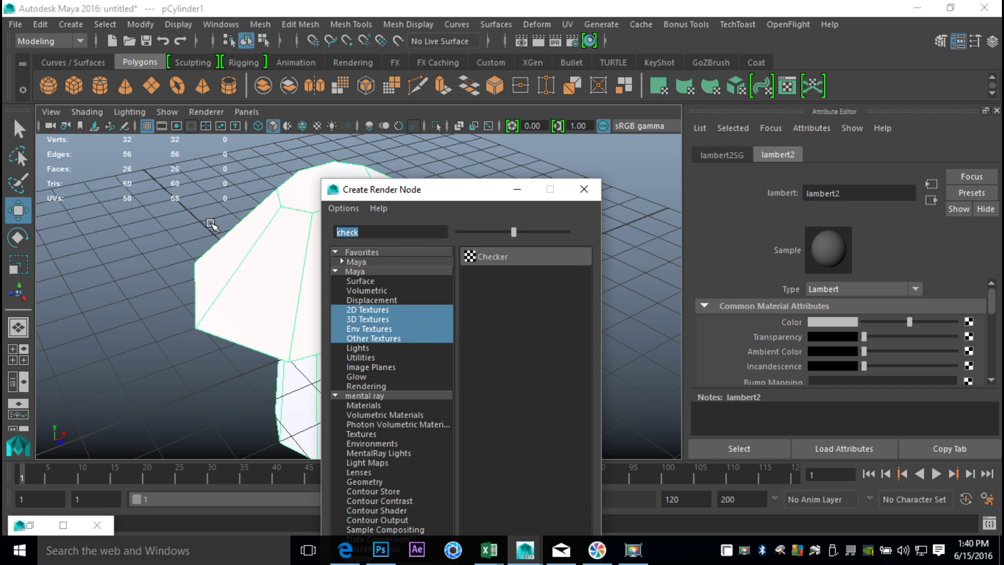
{"action": "type", "text": "file"}
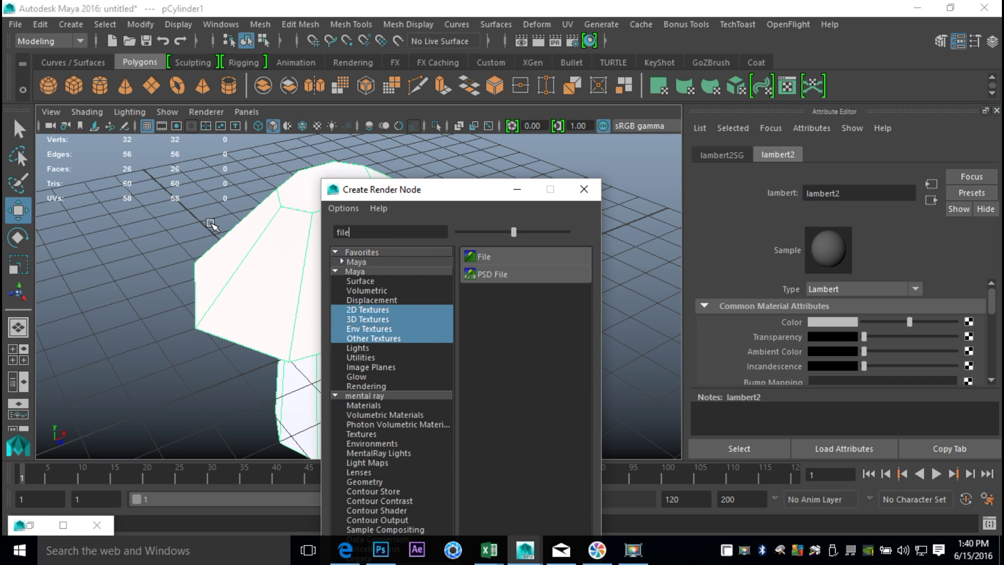
{"action": "left_click", "coordinate": [486, 257]}
{"action": "left_click", "coordinate": [973, 356]}
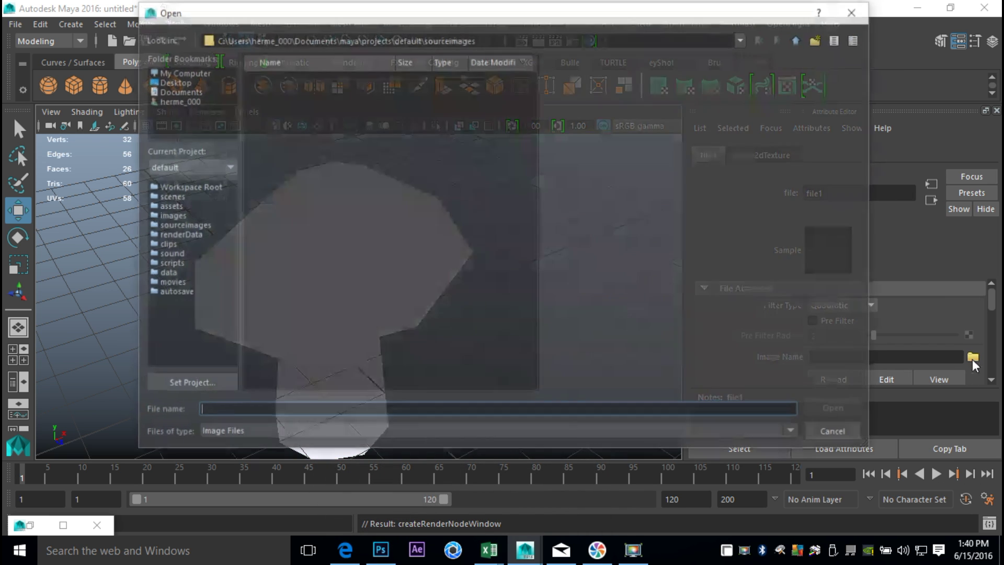
{"action": "left_click", "coordinate": [159, 83]}
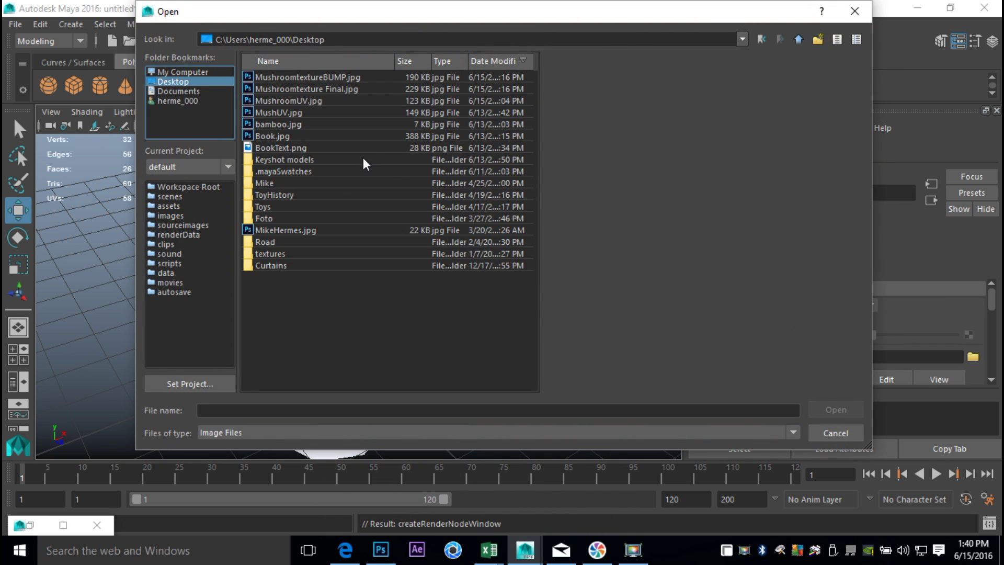
{"action": "left_click", "coordinate": [335, 90]}
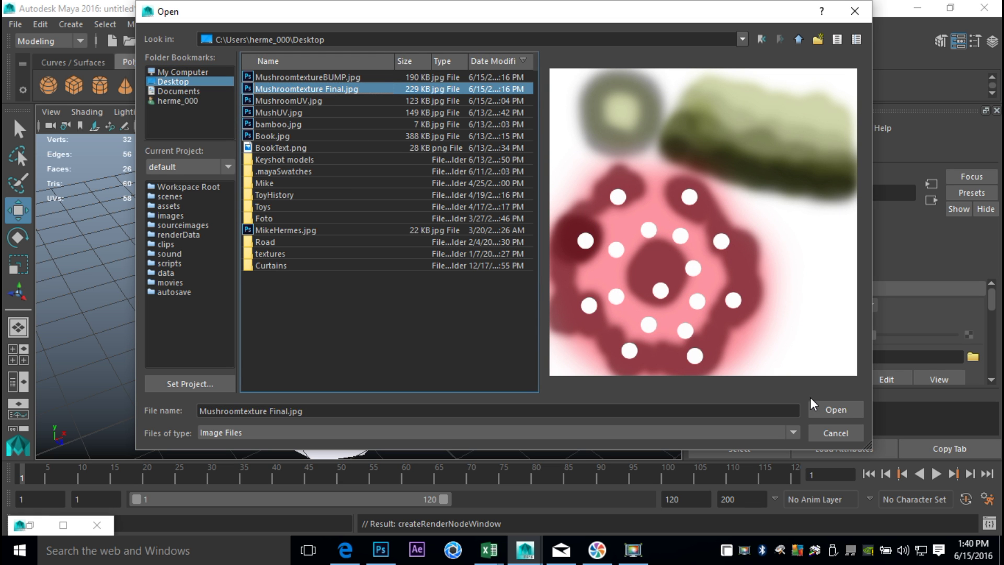
{"action": "left_click", "coordinate": [824, 410]}
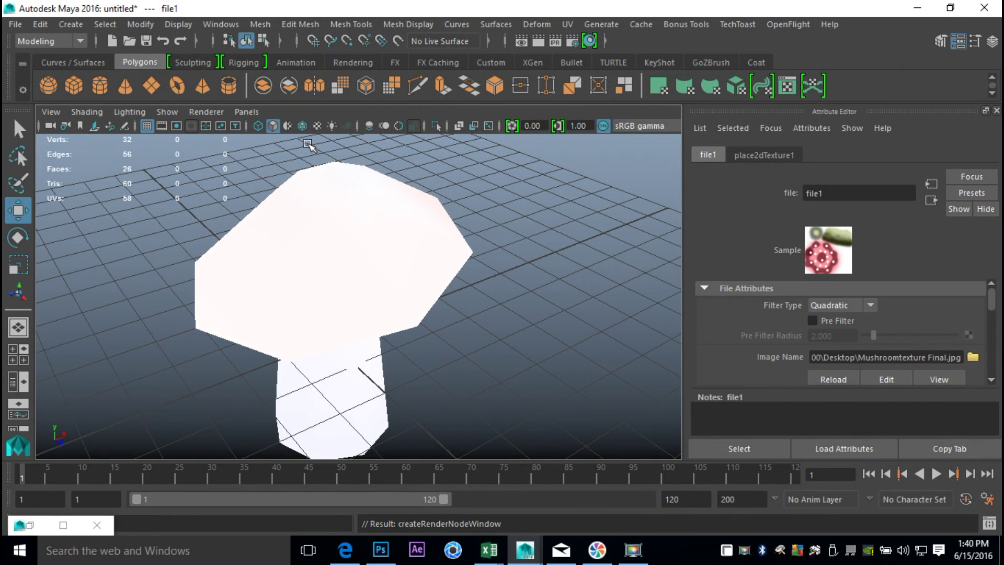
Turn off the UV distortion shading in the UV Editor and display the mushroom textured in the viewport.
{"action": "left_click", "coordinate": [317, 126]}
{"action": "left_click", "coordinate": [544, 249]}
{"action": "left_click", "coordinate": [429, 242]}
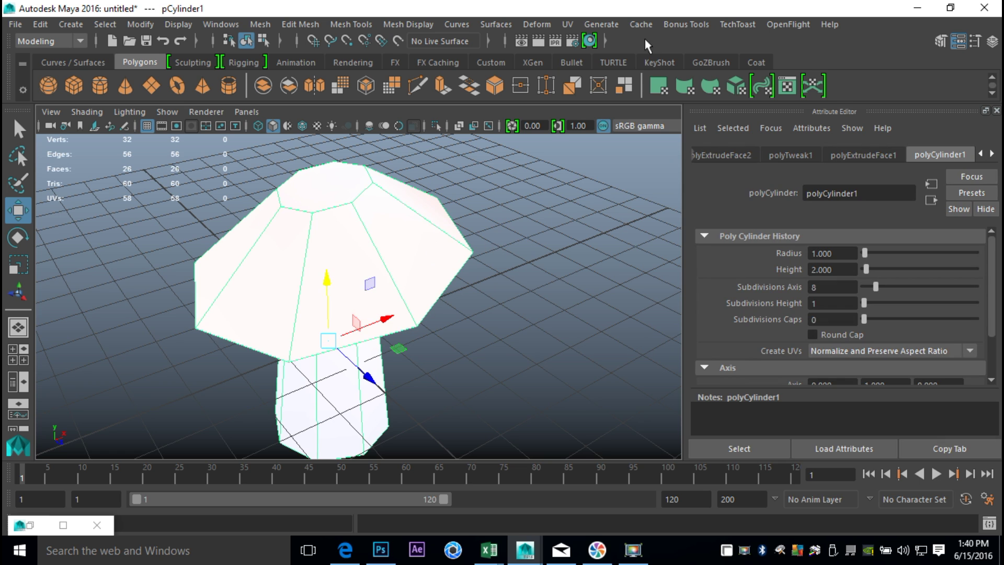
{"action": "left_click", "coordinate": [567, 24]}
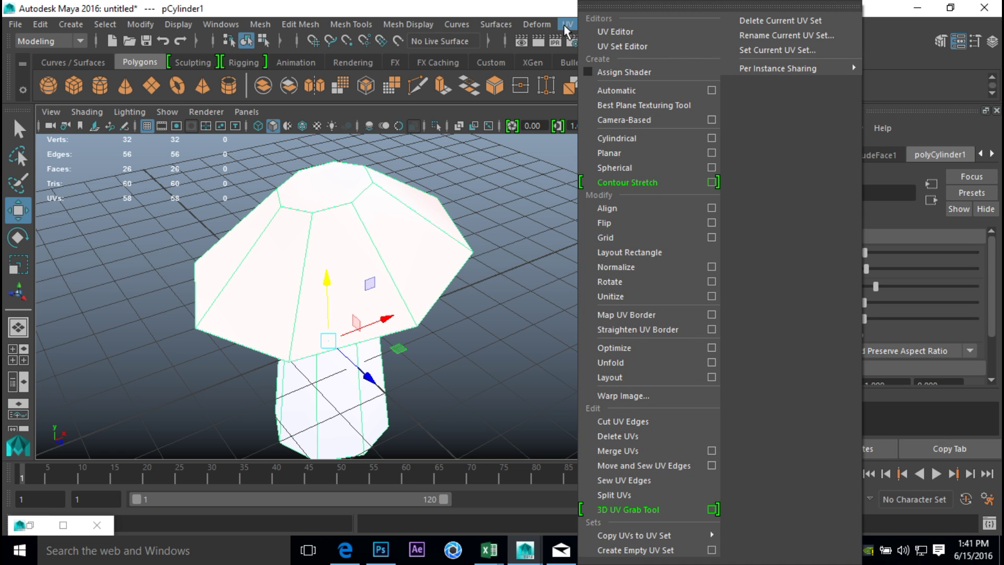
{"action": "left_click", "coordinate": [617, 32]}
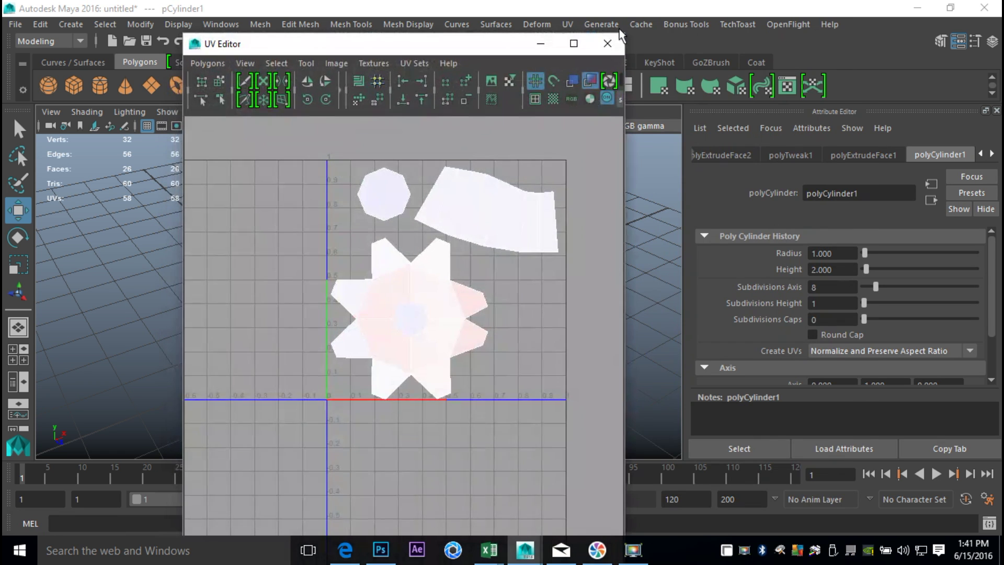
{"action": "left_click", "coordinate": [589, 81]}
{"action": "left_click", "coordinate": [615, 47]}
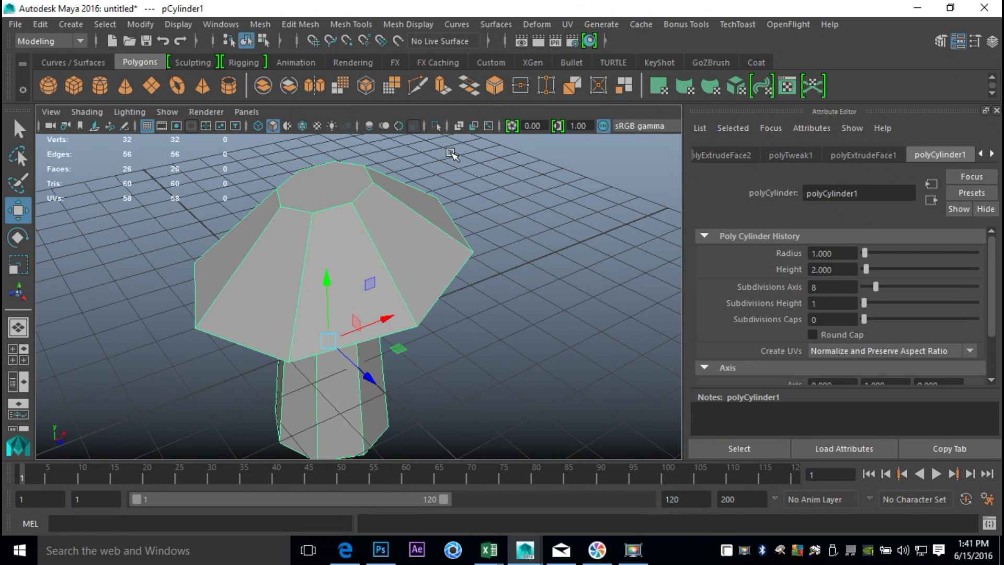
{"action": "left_click", "coordinate": [318, 126]}
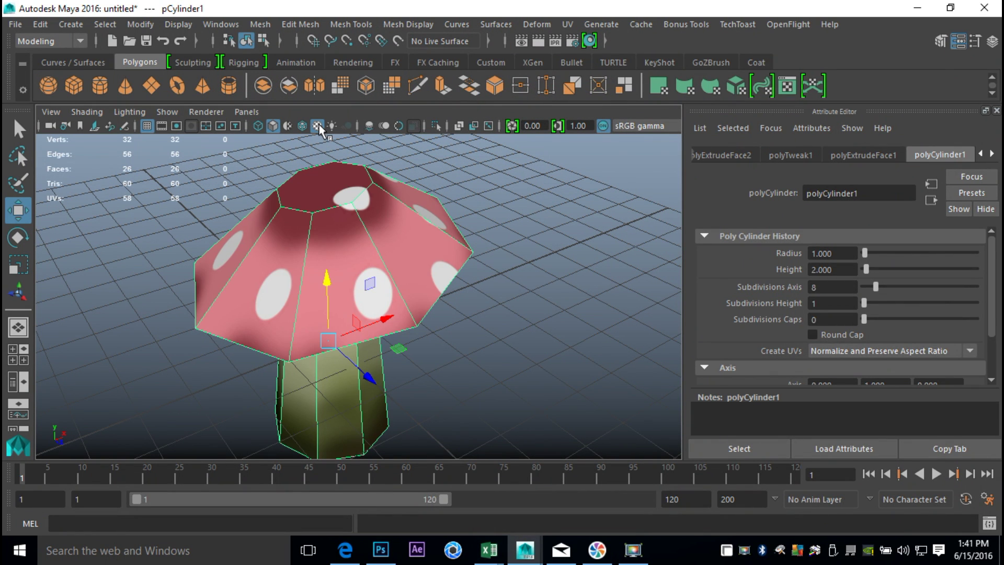
{"action": "left_click_drag", "start_coordinate": [440, 237], "coordinate": [441, 274], "text": "alt"}
{"action": "left_click", "coordinate": [391, 249]}
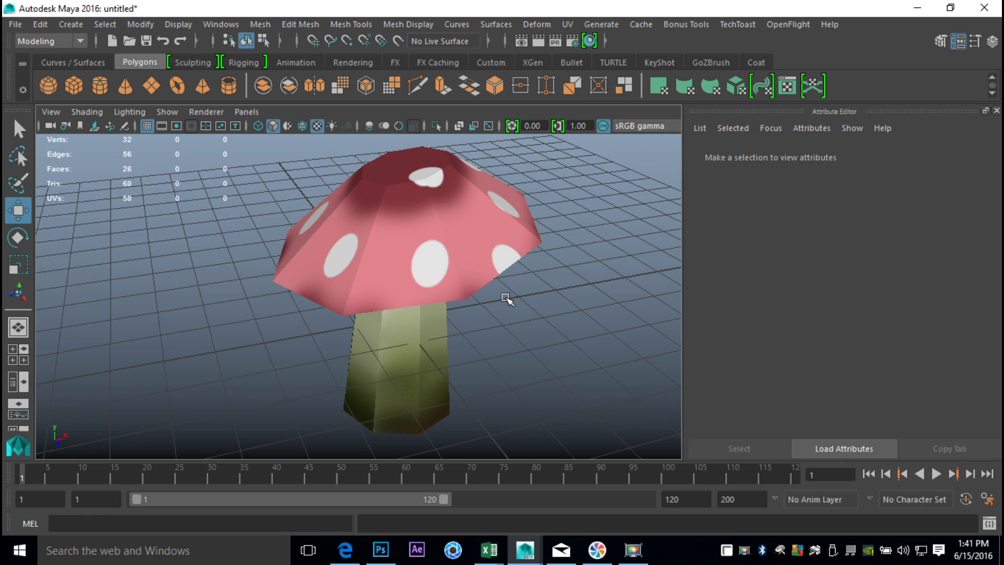
Select the mushroom and look through its construction-history nodes in the Attribute Editor.
{"action": "left_click", "coordinate": [492, 261]}
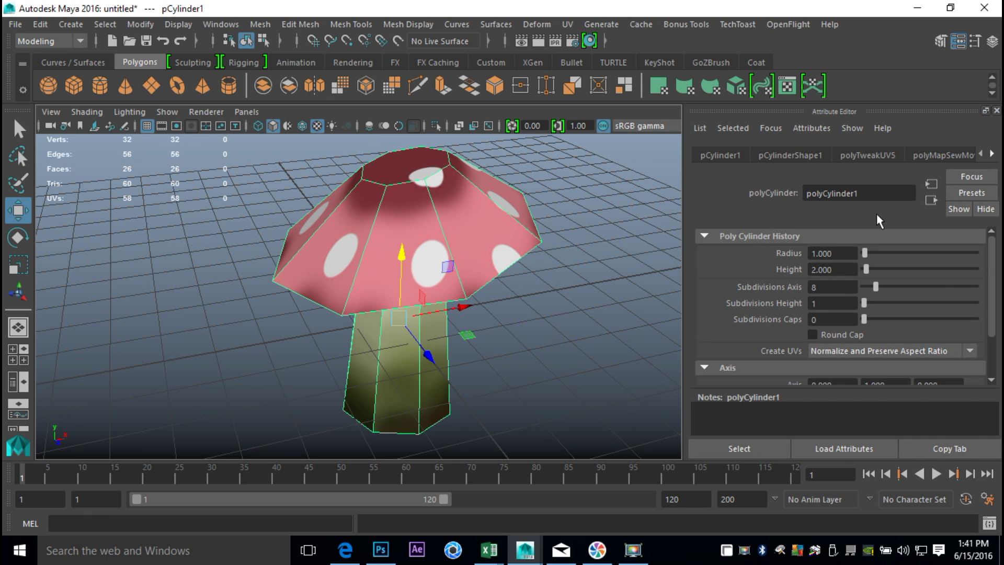
{"action": "left_click", "coordinate": [994, 154]}
{"action": "left_click", "coordinate": [993, 153]}
{"action": "left_click", "coordinate": [994, 154]}
{"action": "left_click", "coordinate": [993, 154]}
{"action": "left_click", "coordinate": [994, 153]}
{"action": "left_click", "coordinate": [993, 154]}
{"action": "left_click", "coordinate": [994, 154]}
{"action": "left_click", "coordinate": [994, 154]}
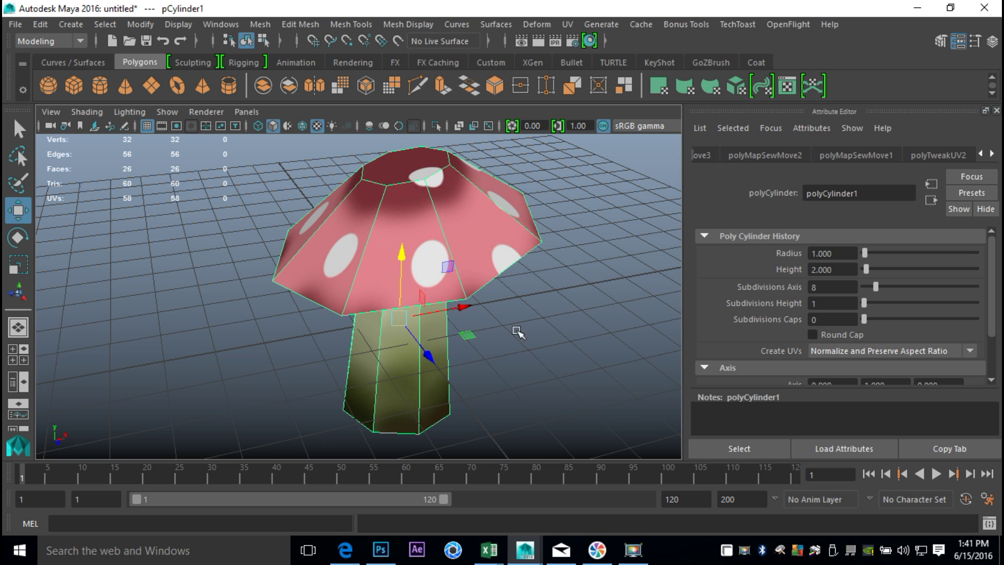
Delete all construction history in the scene.
{"action": "left_click", "coordinate": [41, 25]}
{"action": "mouse_move", "coordinate": [127, 214]}
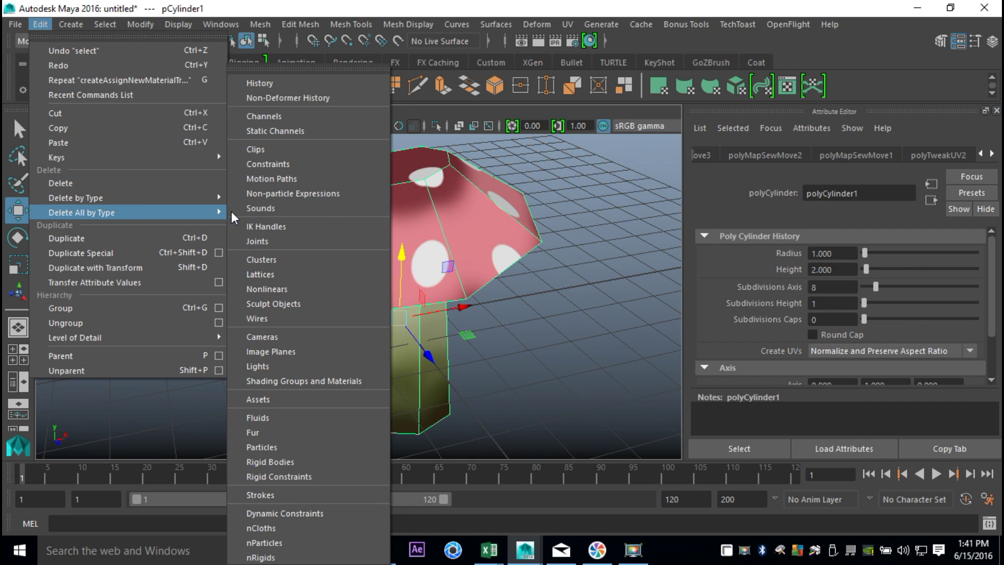
{"action": "left_click", "coordinate": [269, 84]}
Connect a File texture to the bump mapping of the mushroom's Lambert material.
{"action": "left_click", "coordinate": [577, 346]}
{"action": "left_click", "coordinate": [473, 251]}
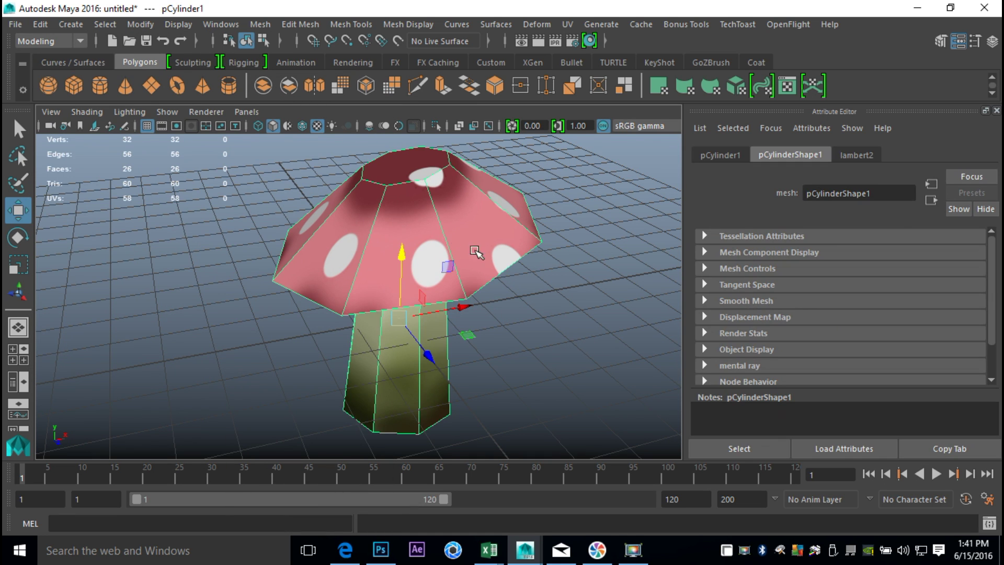
{"action": "left_click", "coordinate": [854, 155]}
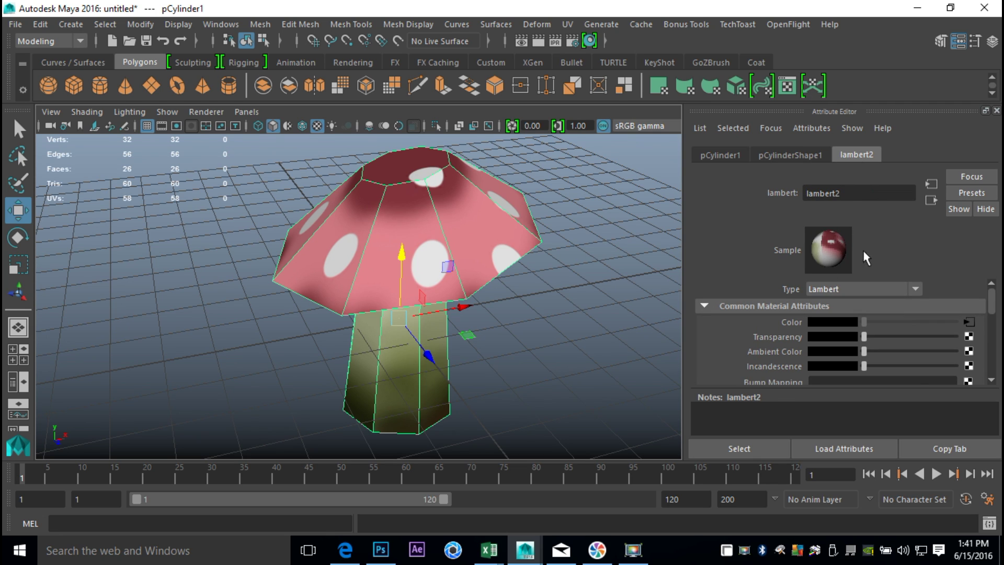
{"action": "scroll", "coordinate": [941, 285], "scroll_direction": "down", "scroll_amount": 3}
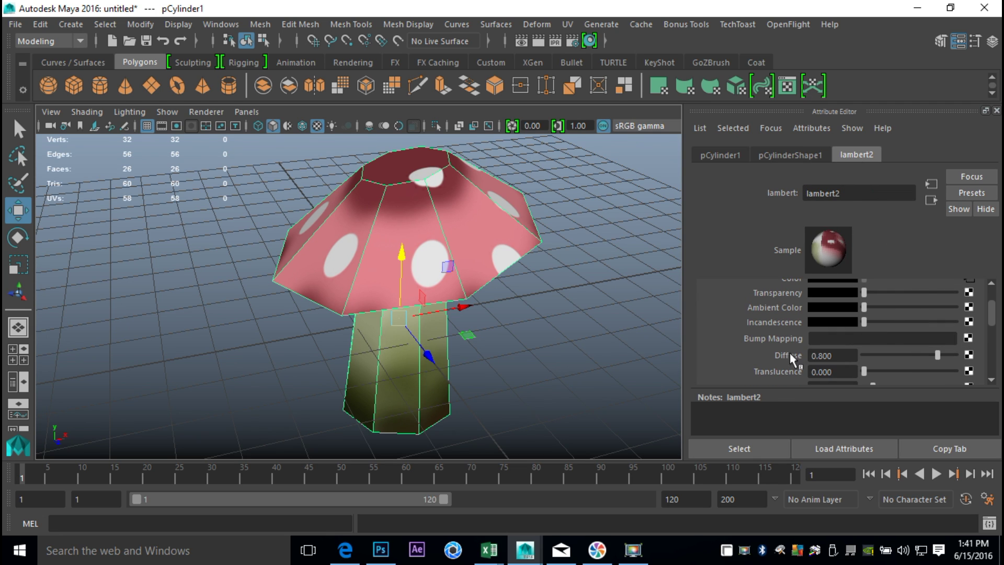
{"action": "left_click", "coordinate": [968, 339]}
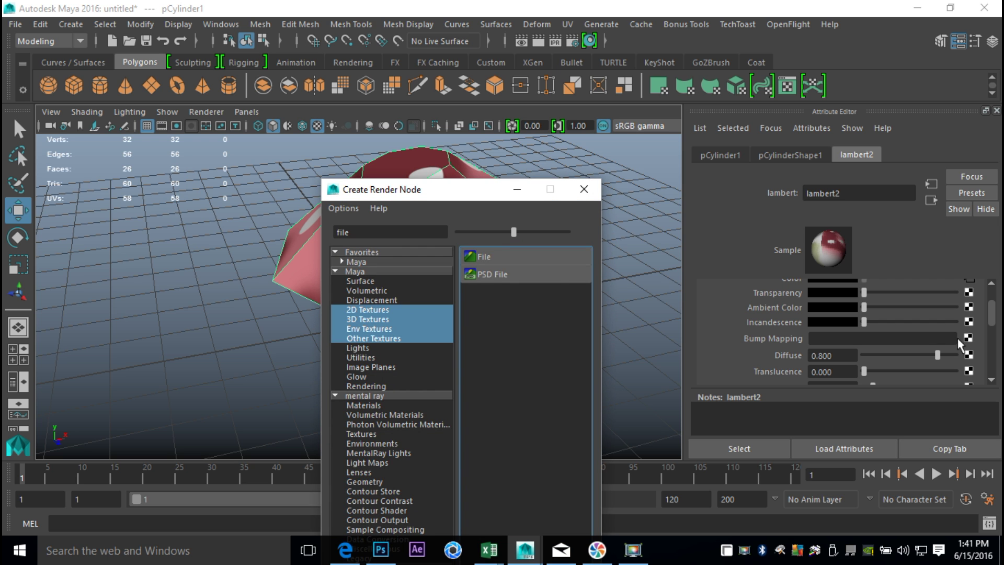
{"action": "left_click", "coordinate": [487, 257]}
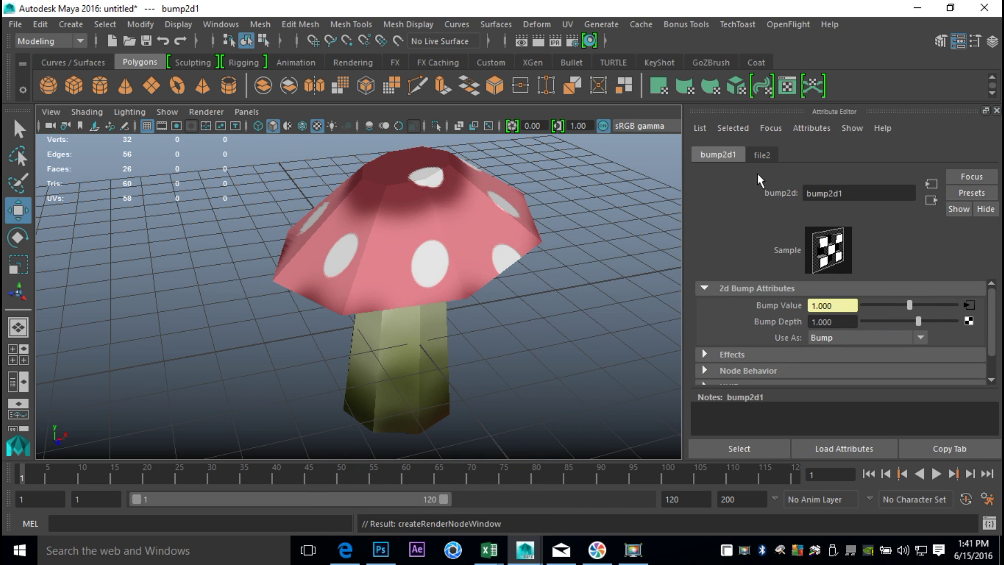
Load MushroomtextureBUMP.jpg from the desktop as the image of the bump's File node.
{"action": "left_click", "coordinate": [764, 154]}
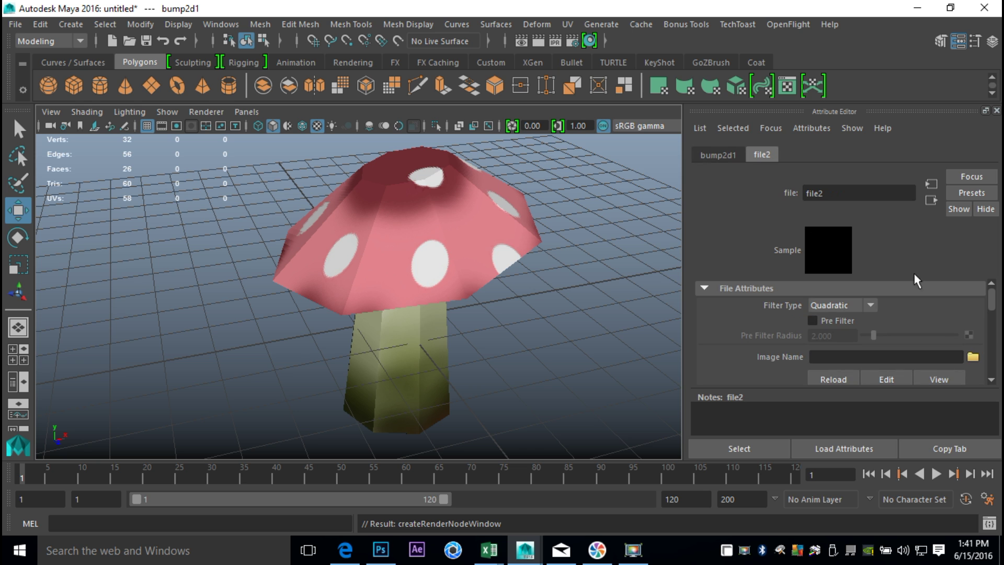
{"action": "left_click", "coordinate": [972, 357]}
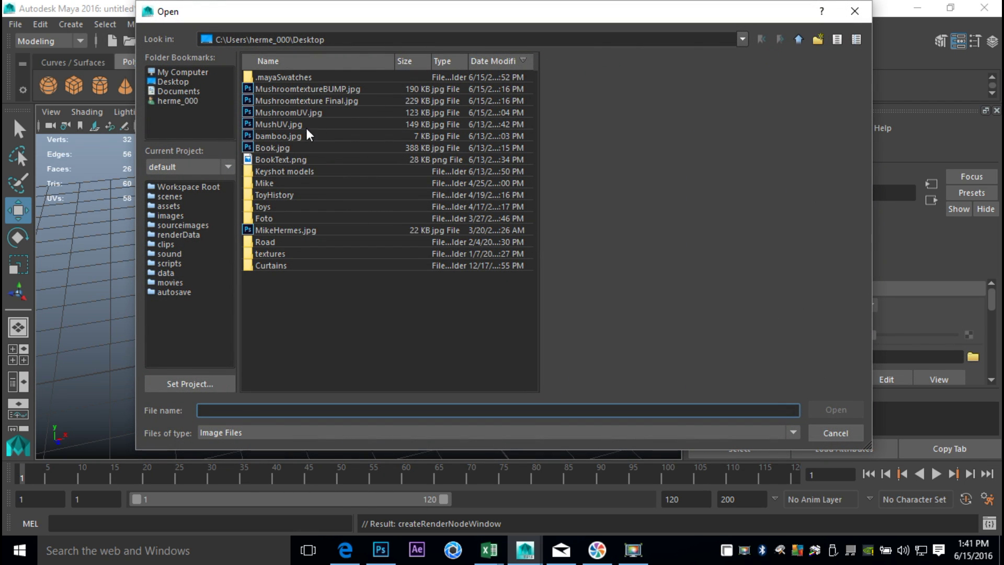
{"action": "left_click", "coordinate": [340, 90]}
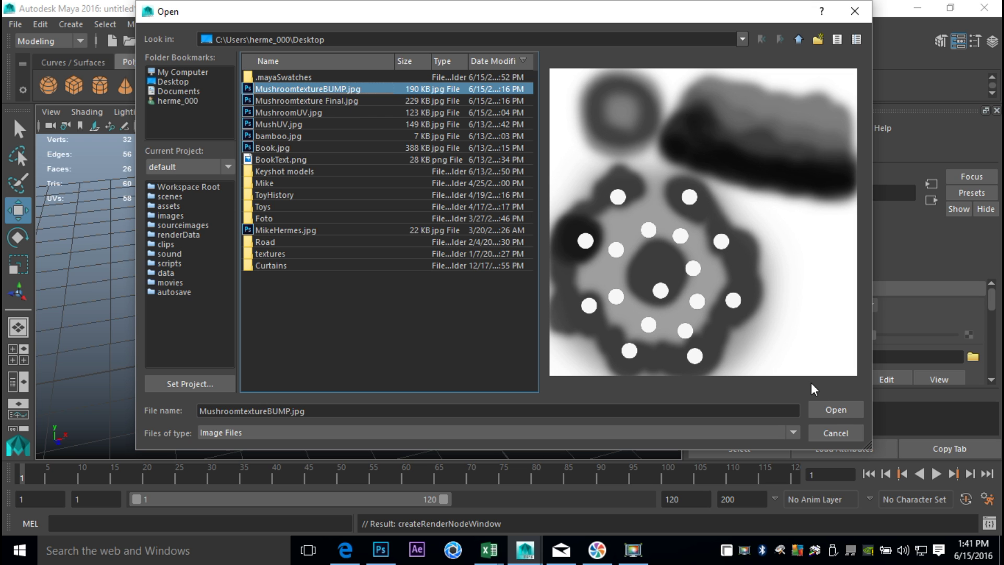
{"action": "left_click", "coordinate": [832, 410]}
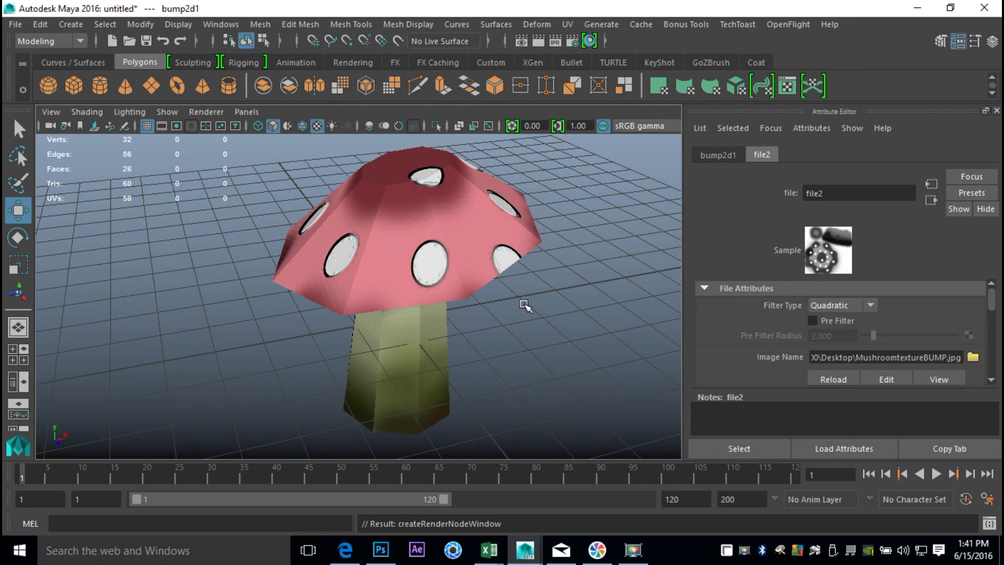
Set the bump depth of the mushroom's 2D bump node to 0.1.
{"action": "left_click", "coordinate": [714, 156]}
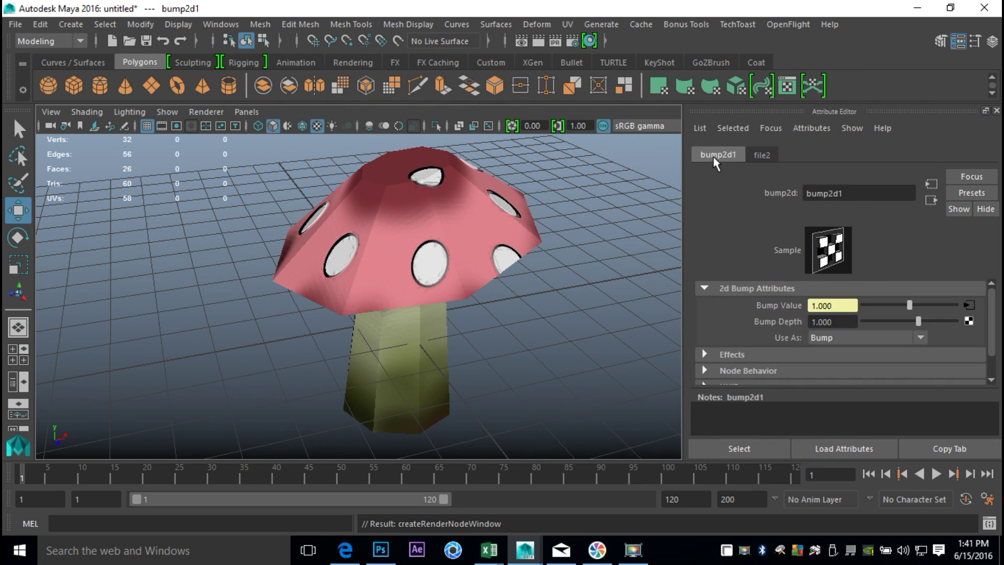
{"action": "left_click_drag", "start_coordinate": [918, 322], "coordinate": [908, 333]}
{"action": "double_click", "coordinate": [832, 321]}
{"action": "type", "text": "0.1"}
{"action": "key", "text": "Return"}
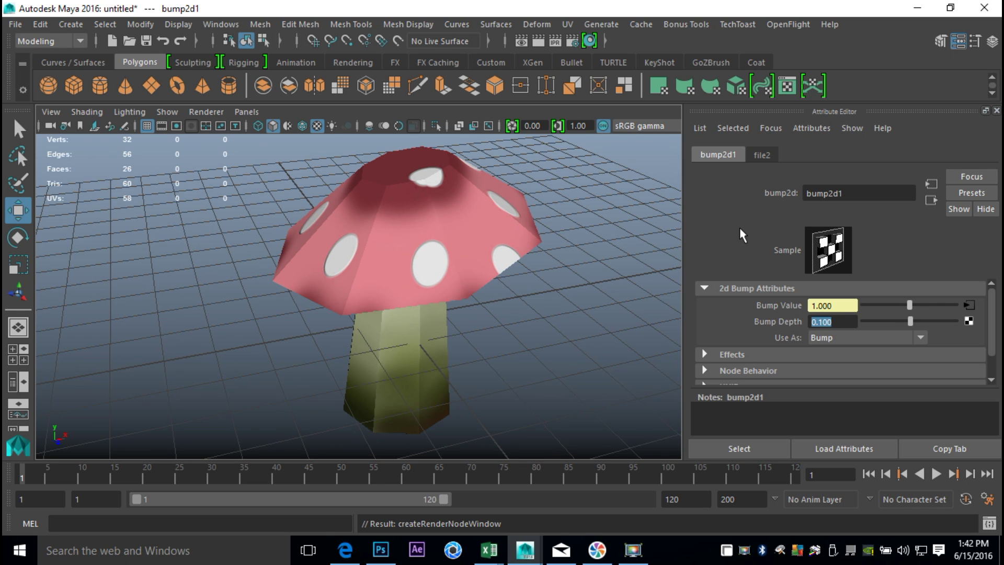
Check the bump on the cap's spots up close and set the bump depth to 0.02.
{"action": "left_click_drag", "start_coordinate": [270, 157], "coordinate": [459, 282], "text": "alt"}
{"action": "scroll", "coordinate": [438, 236], "scroll_direction": "up", "scroll_amount": 3}
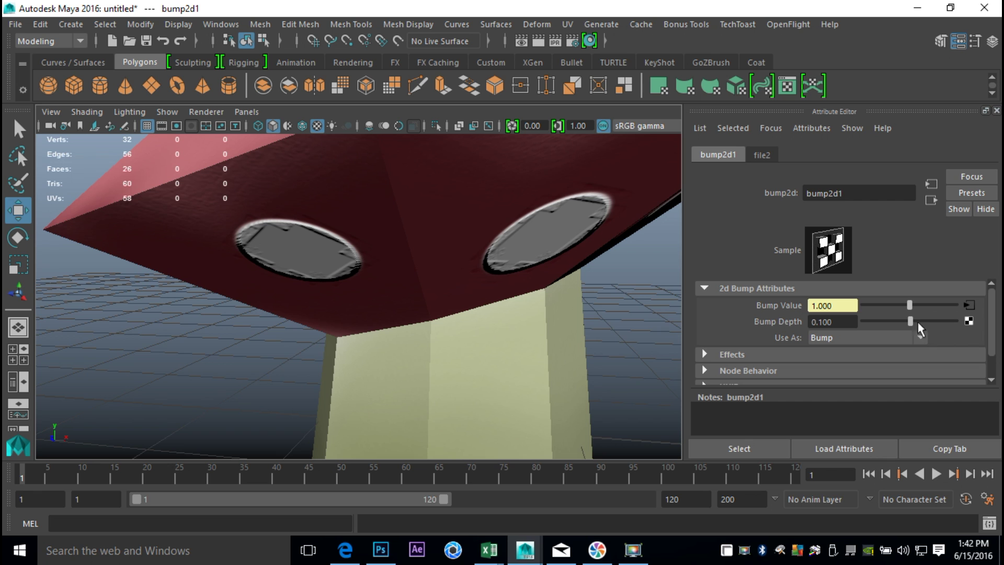
{"action": "mouse_move", "coordinate": [918, 322]}
{"action": "left_mouse_down"}
{"action": "mouse_move", "coordinate": [884, 328]}
{"action": "mouse_move", "coordinate": [908, 328]}
{"action": "left_mouse_up"}
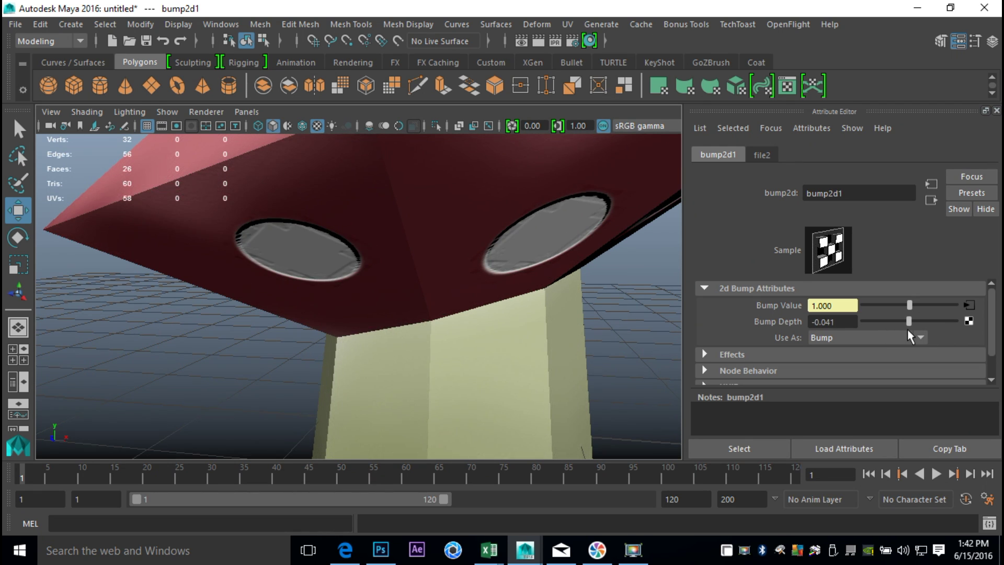
{"action": "left_click_drag", "start_coordinate": [851, 322], "coordinate": [722, 316]}
{"action": "type", "text": "0.02"}
{"action": "key", "text": "Return"}
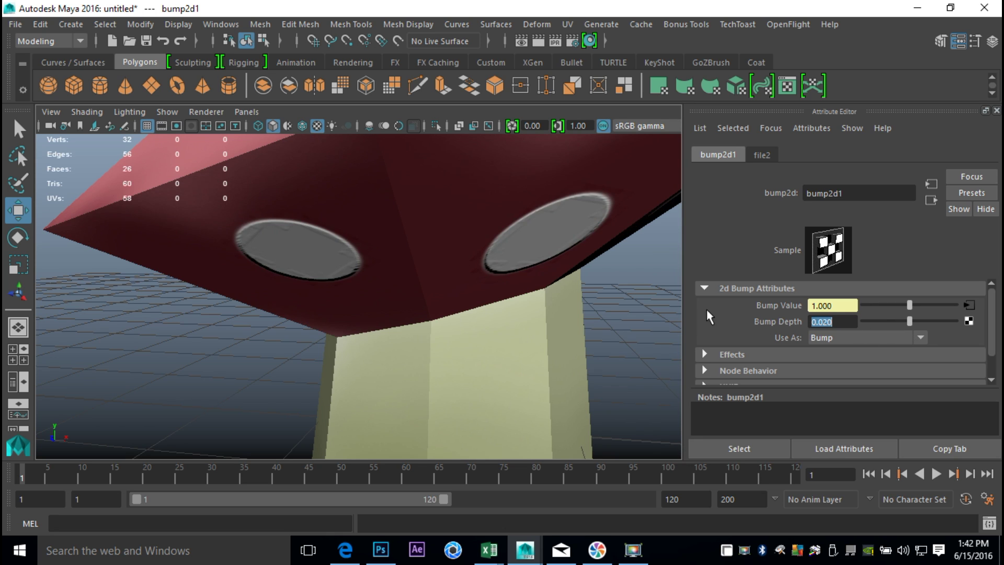
Examine the whole bump-mapped mushroom from different angles, both deselected and selected with its Lambert attributes displayed.
{"action": "left_click", "coordinate": [655, 351]}
{"action": "key", "text": "f"}
{"action": "left_click_drag", "start_coordinate": [372, 230], "coordinate": [439, 281], "text": "alt"}
{"action": "left_click_drag", "start_coordinate": [394, 312], "coordinate": [381, 290], "text": "alt"}
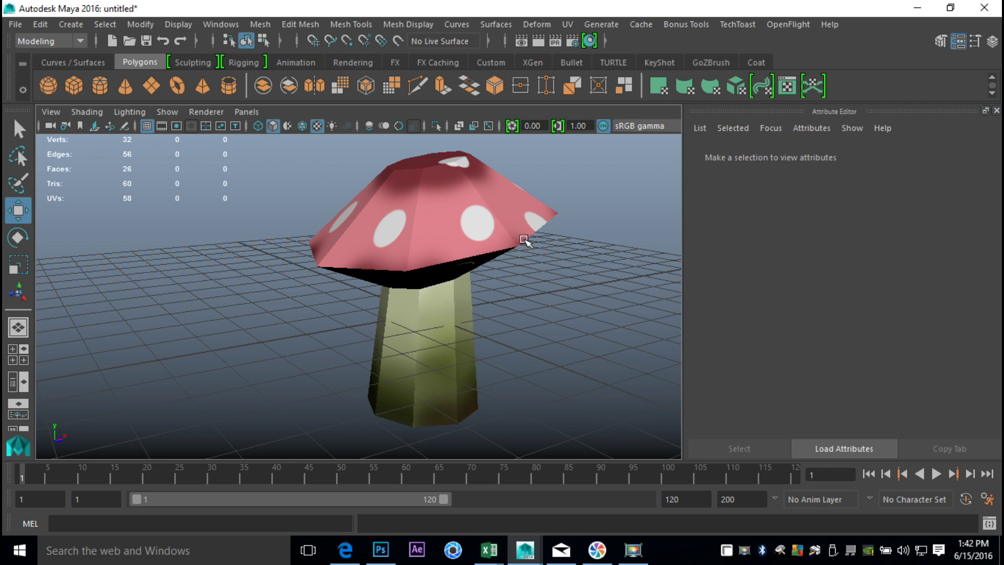
{"action": "left_click", "coordinate": [496, 237]}
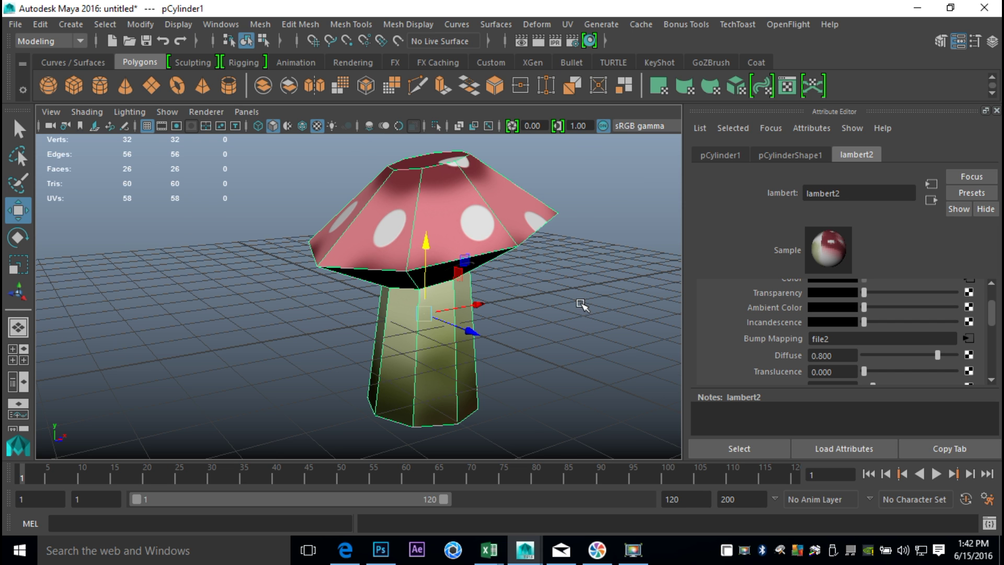
{"action": "scroll", "coordinate": [581, 305], "scroll_direction": "up", "scroll_amount": 3}
{"action": "scroll", "coordinate": [573, 307], "scroll_direction": "down", "scroll_amount": 3}
{"action": "left_click_drag", "start_coordinate": [567, 307], "coordinate": [539, 317], "text": "alt"}
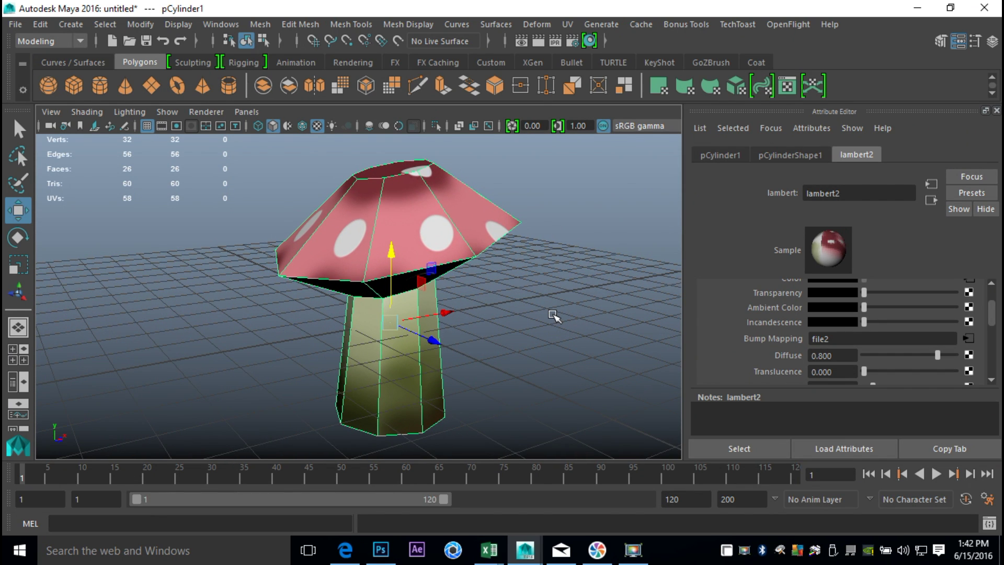